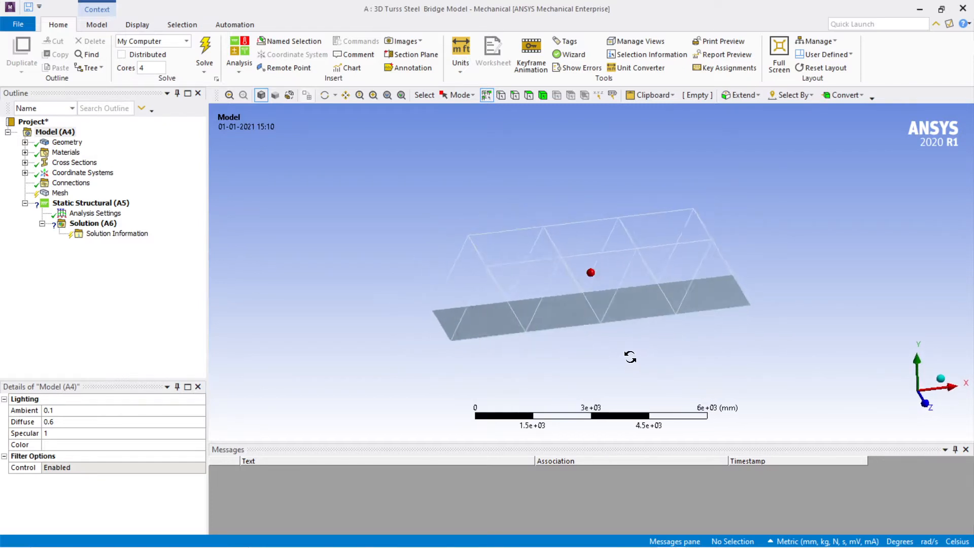
Step: Examine the 3D truss bridge model and its flat deck surface from different distances and angles
scroll(590, 303, up, 3)
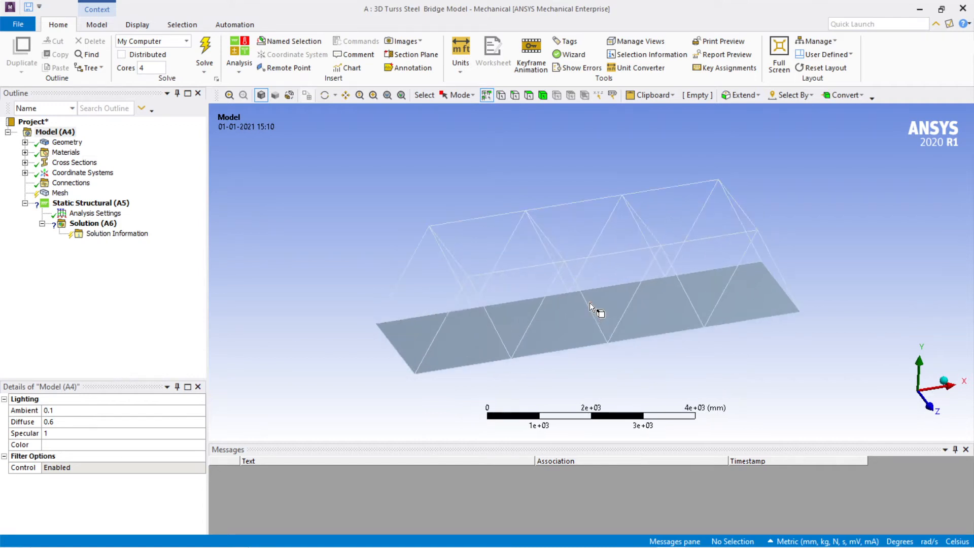
scroll(590, 303, down, 1)
ctrl+middle_drag(615, 325, 592, 283)
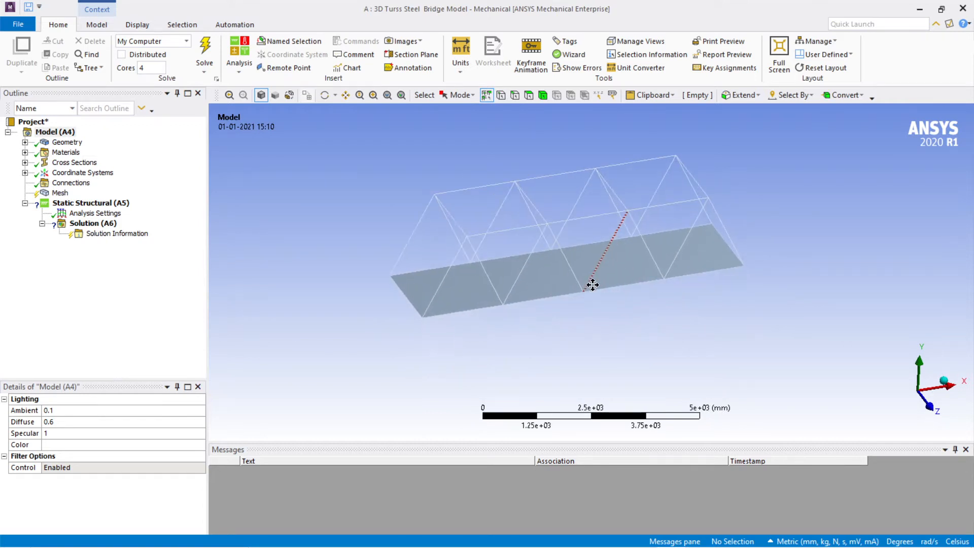
scroll(568, 223, up, 3)
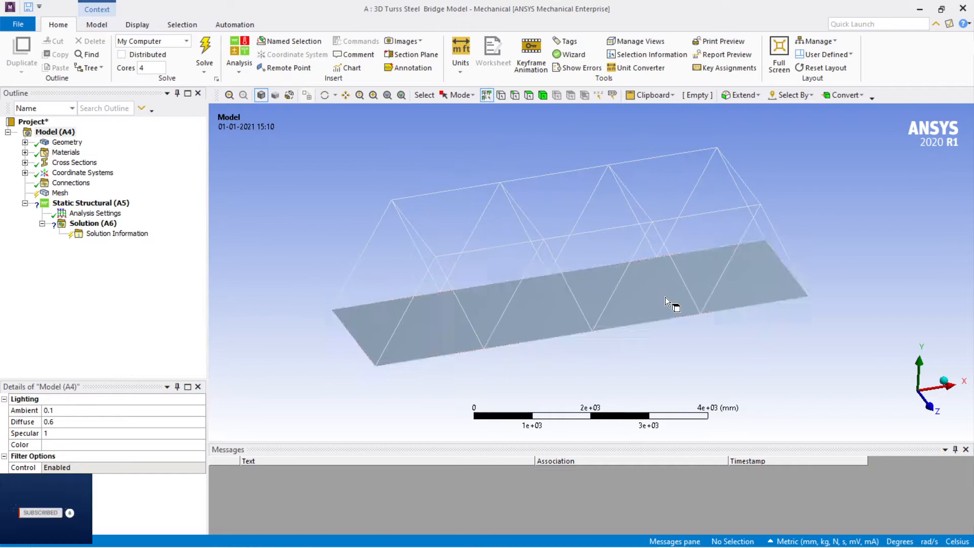
scroll(600, 271, up, 2)
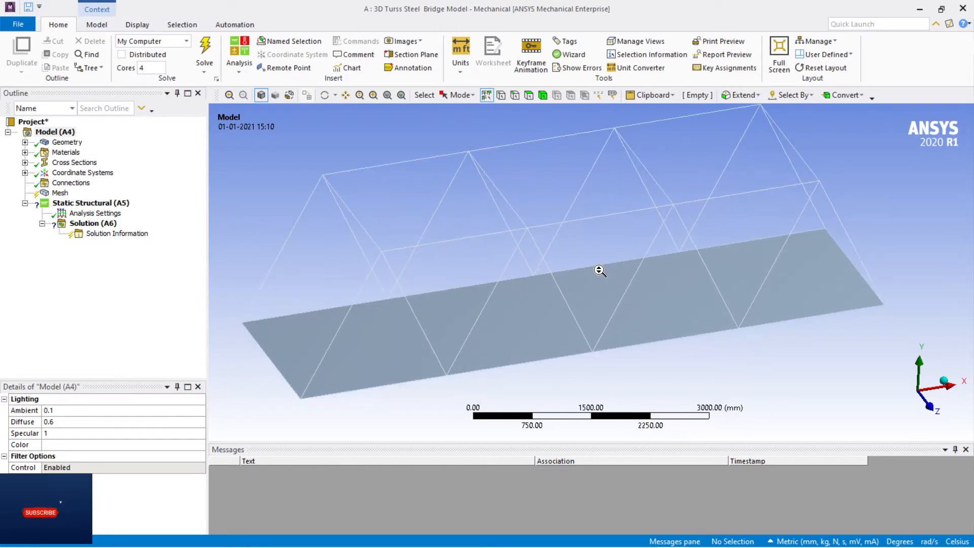
scroll(600, 270, down, 1)
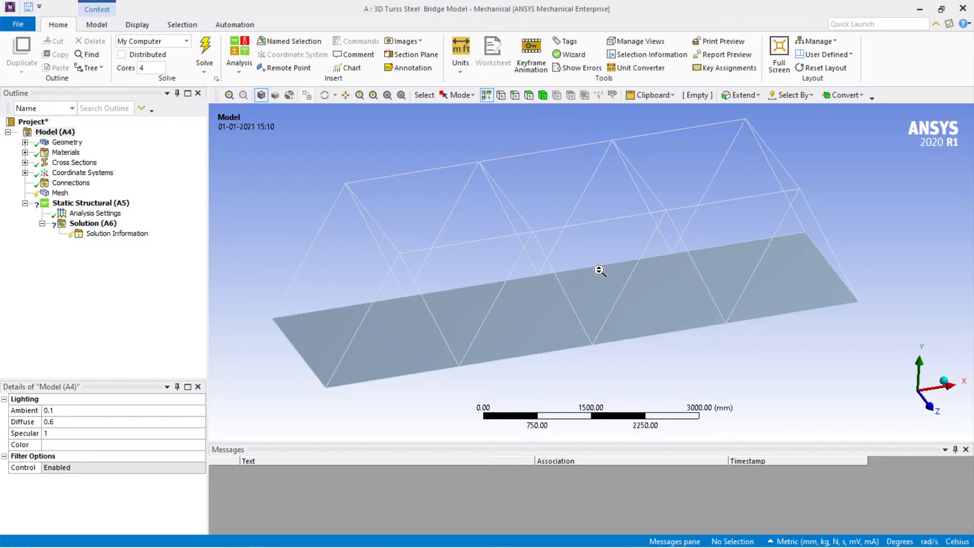
scroll(600, 271, down, 1)
mouse_move(600, 270)
middle_down()
mouse_move(569, 265)
mouse_move(594, 277)
mouse_move(585, 261)
mouse_move(614, 266)
mouse_move(586, 262)
mouse_move(626, 288)
mouse_move(609, 276)
mouse_move(608, 289)
middle_up()
scroll(558, 225, up, 1)
scroll(555, 223, down, 1)
Step: Review the definition and material properties of the line body and the surface body in the geometry
double_click(71, 143)
click(82, 153)
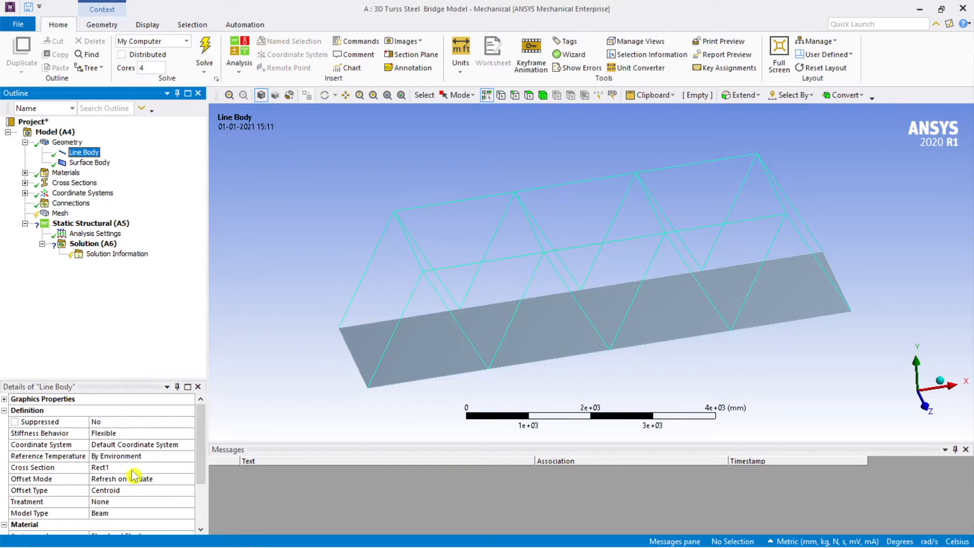
scroll(134, 474, down, 2)
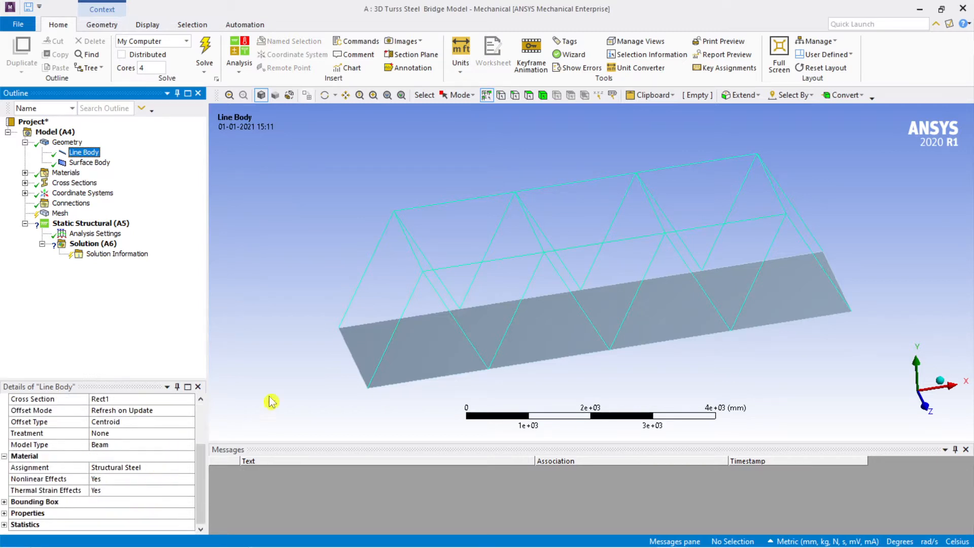
click(96, 162)
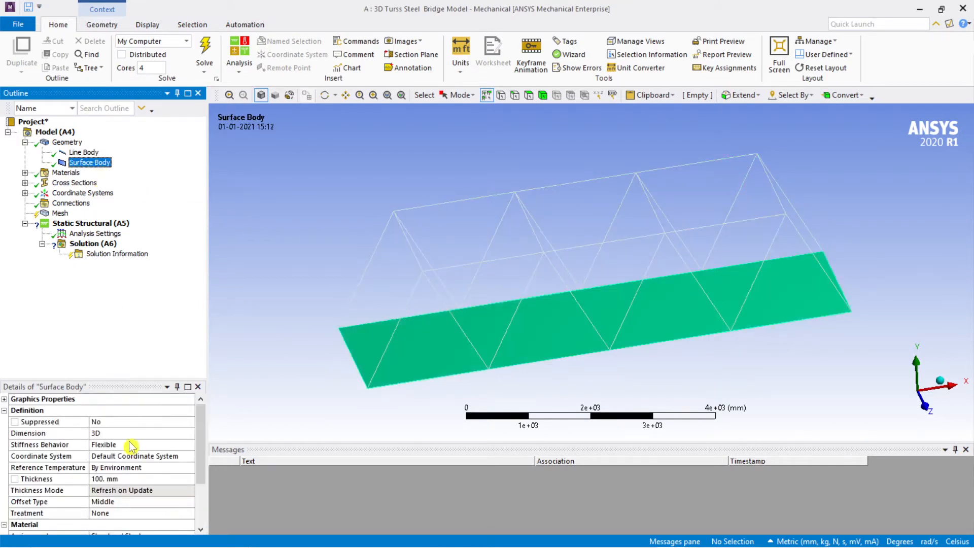
scroll(138, 495, down, 2)
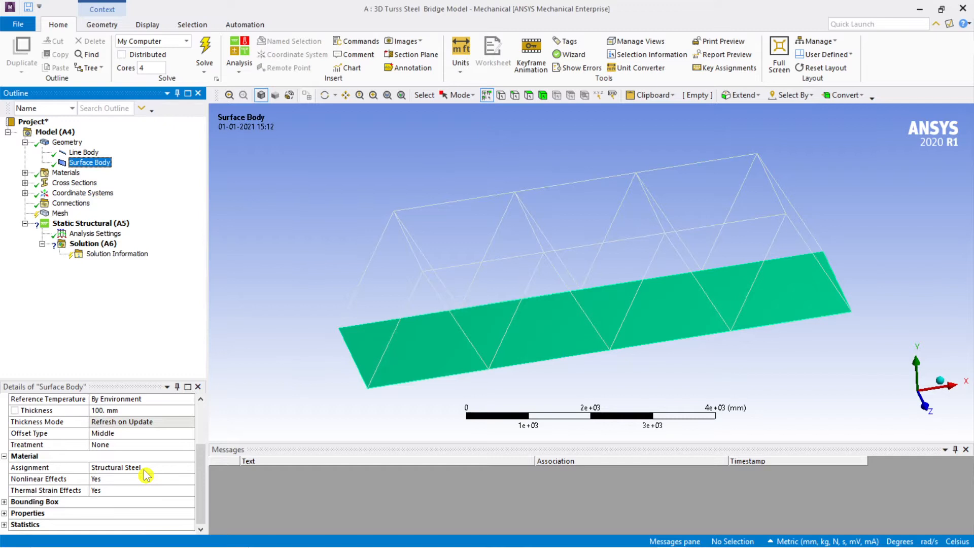
Step: Review the materials entry and the dimensions of the Rect1 beam cross section
click(76, 174)
click(75, 183)
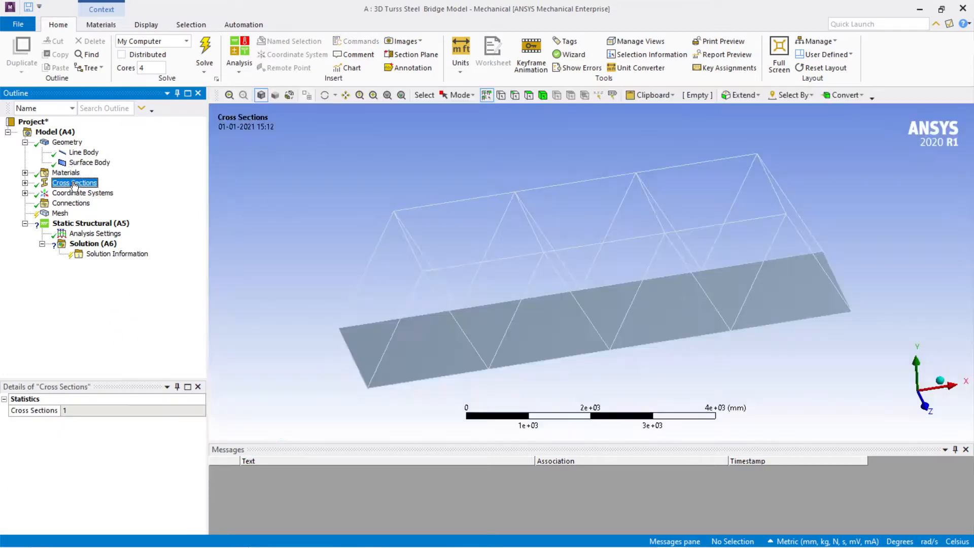
double_click(78, 186)
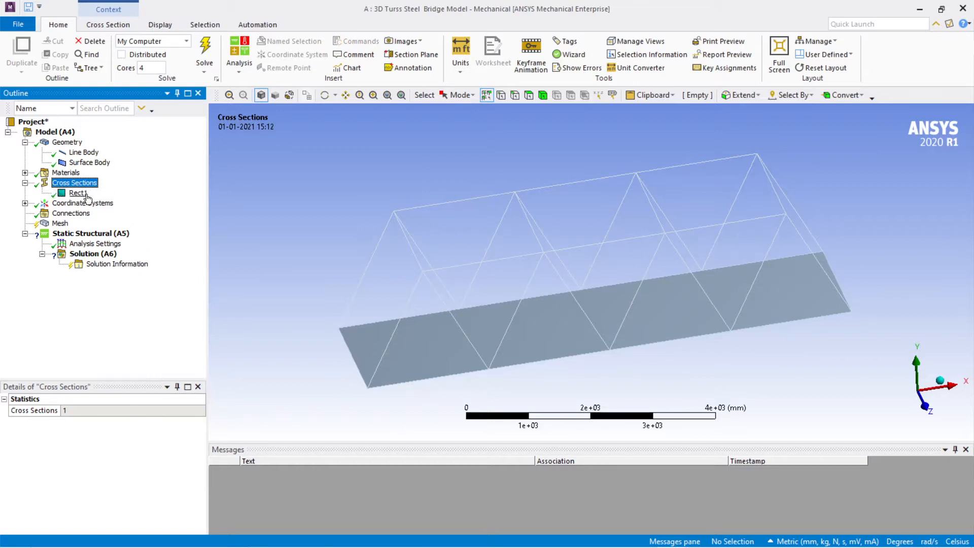
click(79, 194)
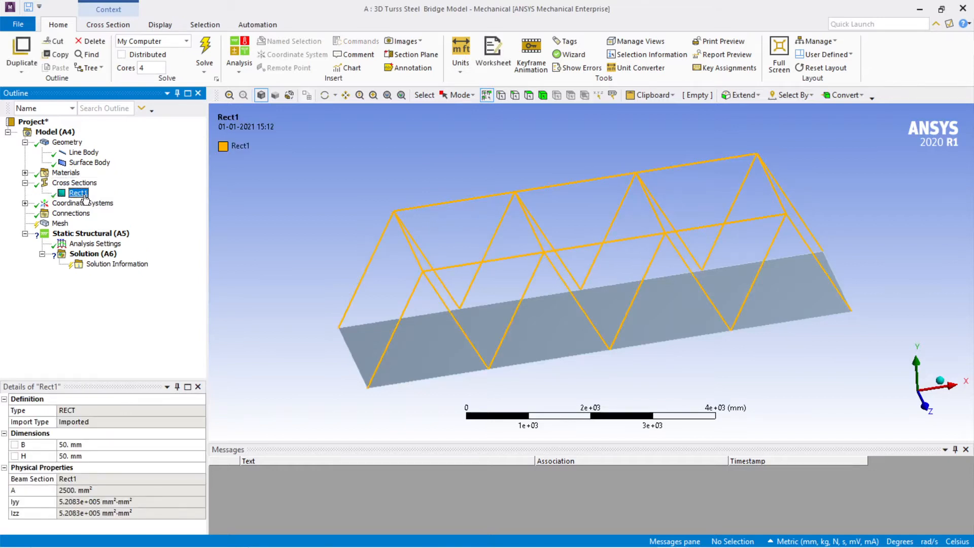
double_click(79, 185)
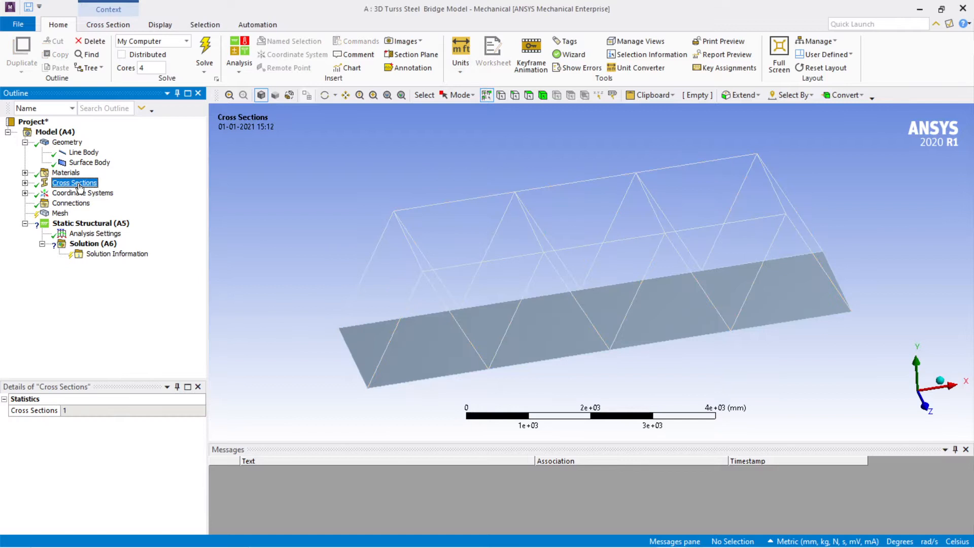
double_click(78, 185)
click(79, 194)
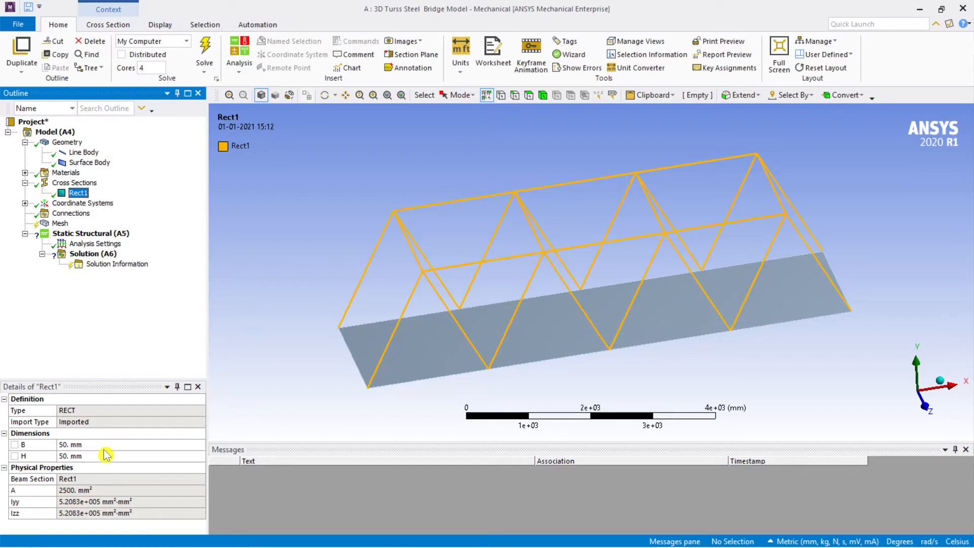
Step: Check the model's coordinate systems and collapse the expanded coordinate system, cross section and geometry branches
double_click(82, 203)
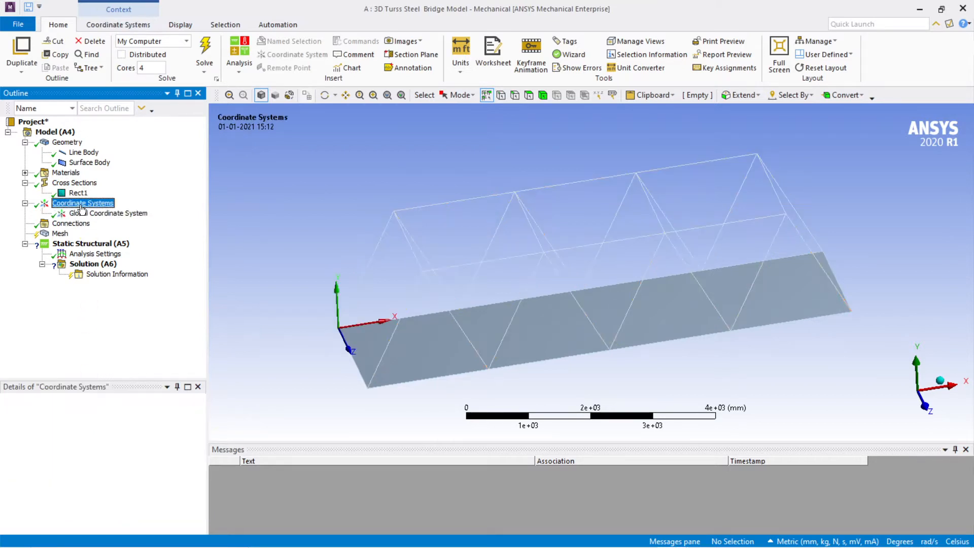
click(24, 203)
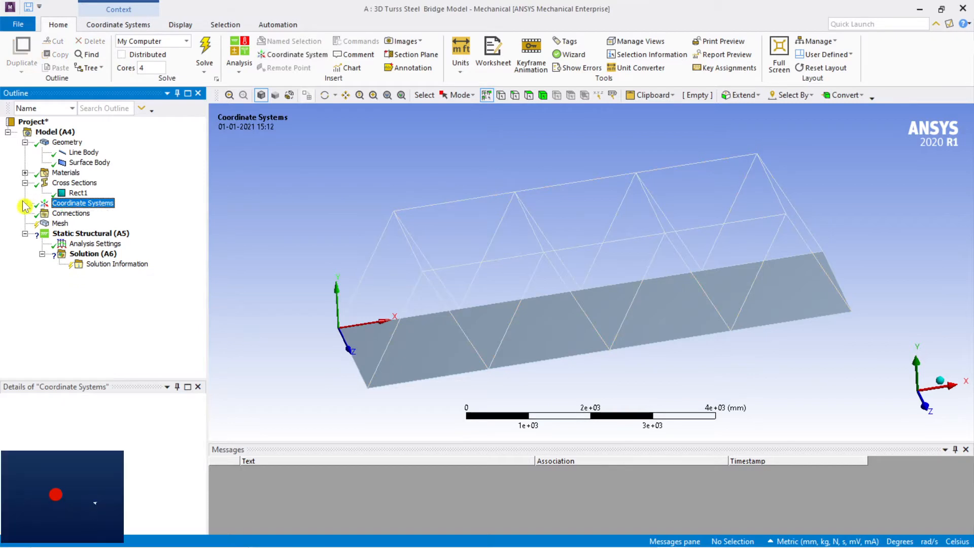
click(25, 183)
click(25, 142)
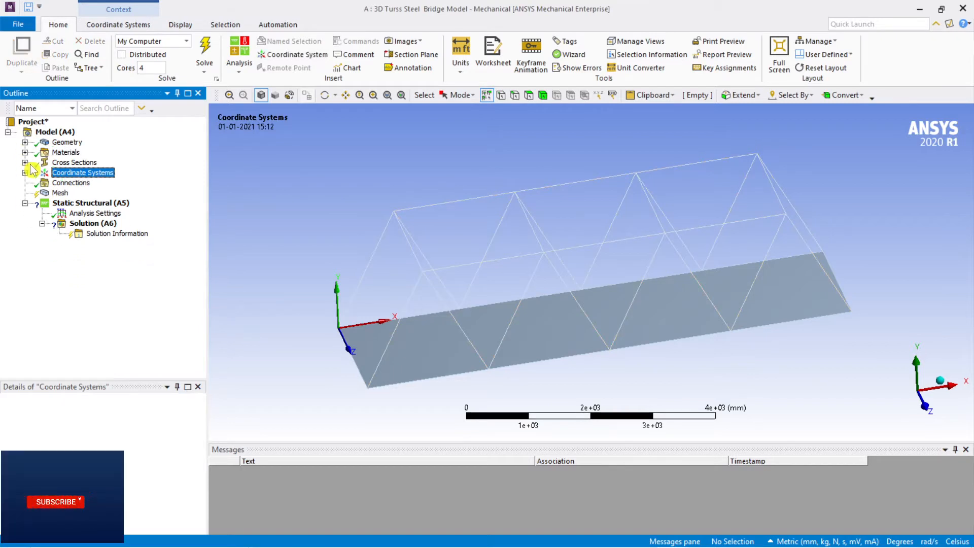
Step: Insert a manual contact region under the model's connections
click(60, 186)
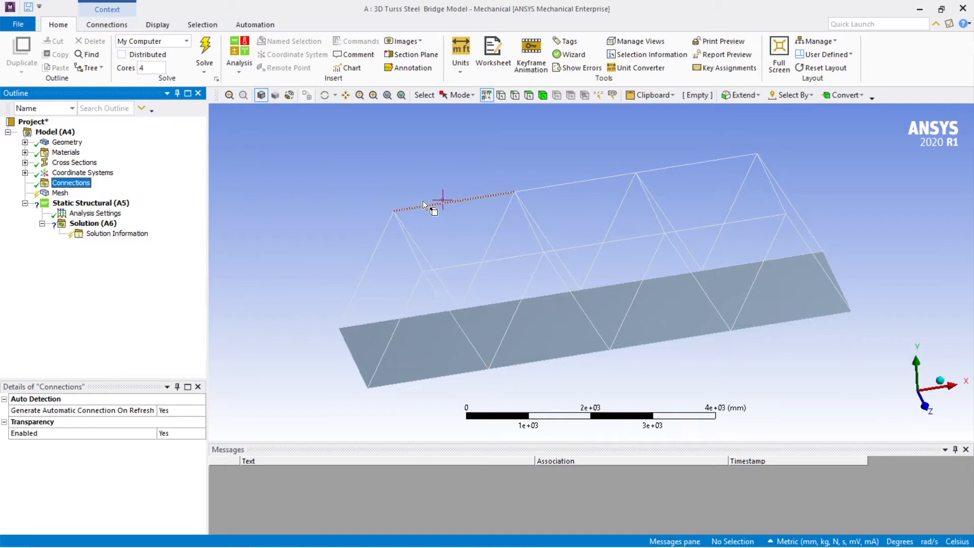
middle_drag(425, 201, 450, 196)
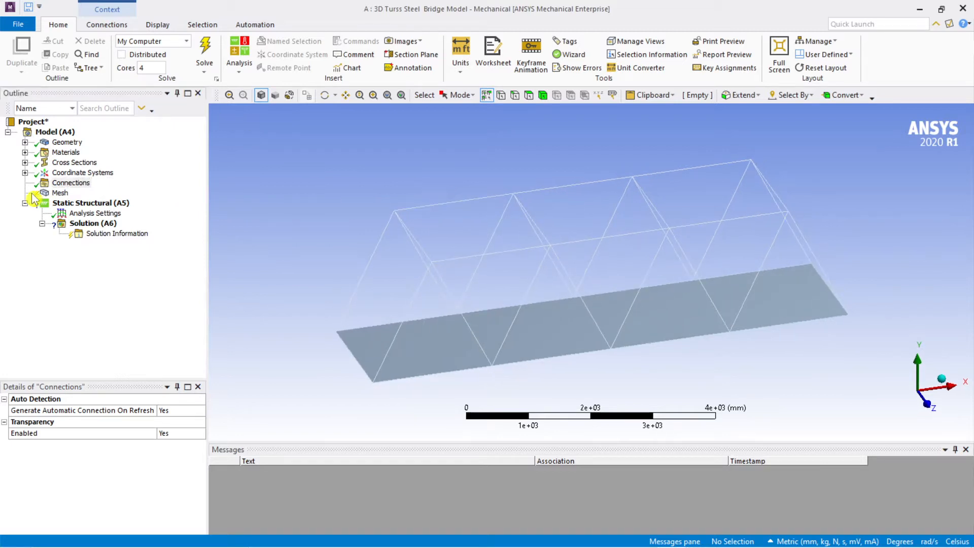
click(70, 184)
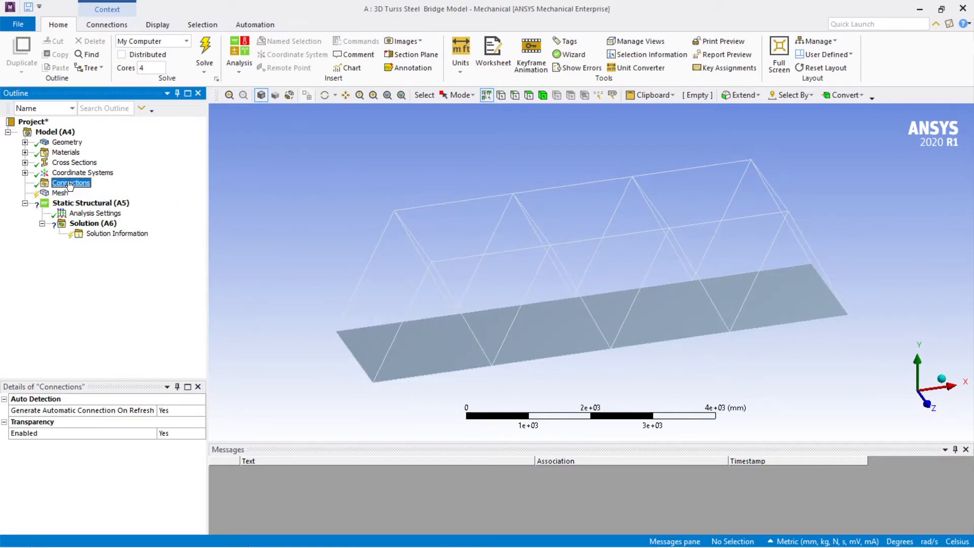
right_click(70, 185)
mouse_move(103, 191)
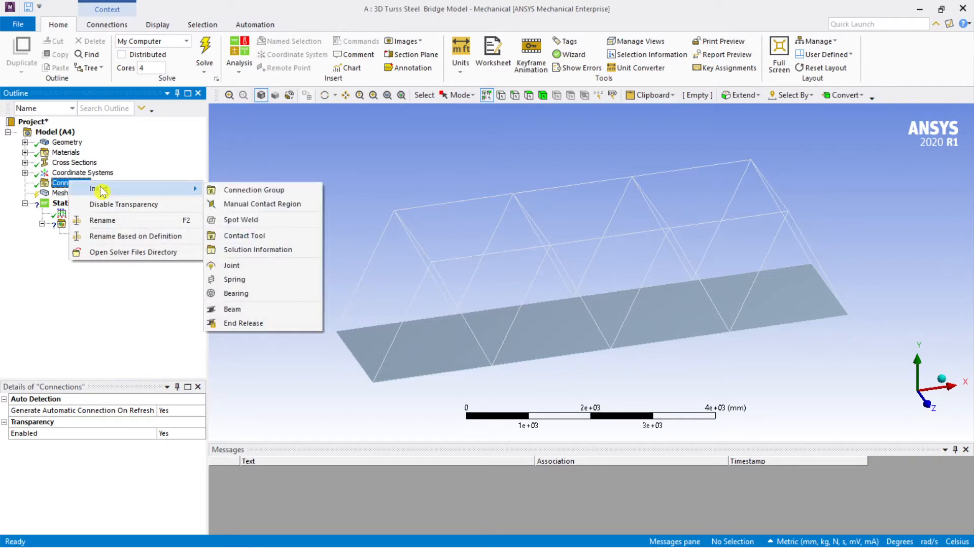
click(241, 204)
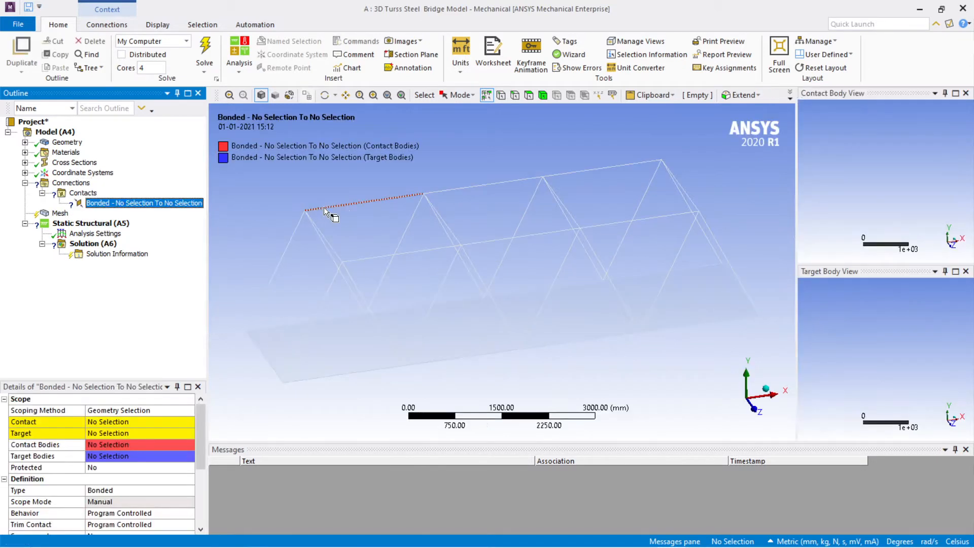
Step: Select the bridge deck face and hide its surface body so only the truss lines are displayed
scroll(565, 152, down, 1)
middle_drag(536, 154, 539, 148)
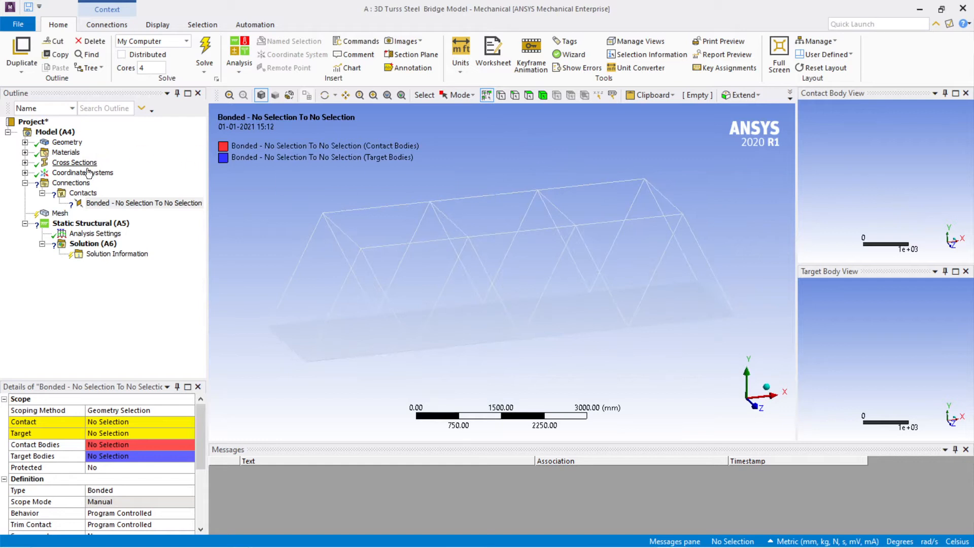
click(71, 185)
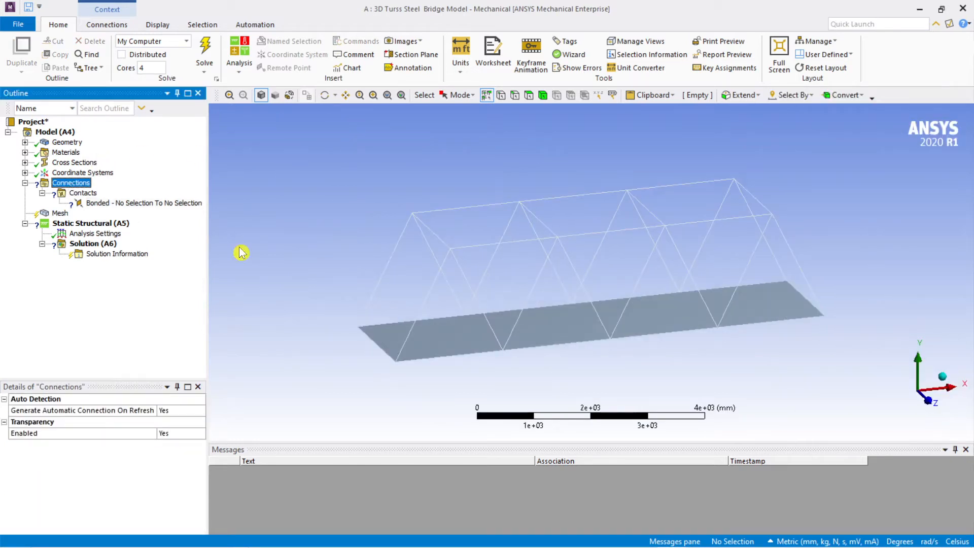
click(533, 96)
click(561, 322)
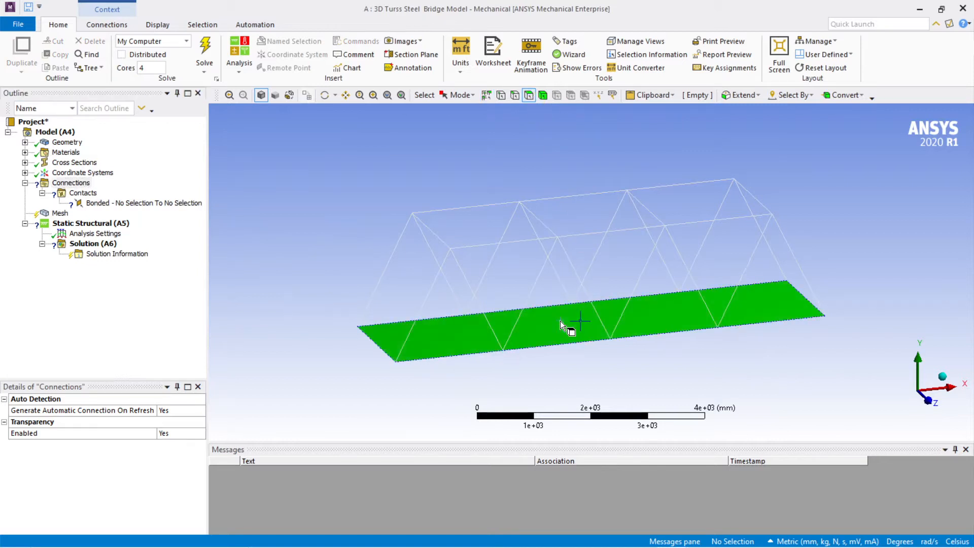
right_click(562, 321)
click(591, 71)
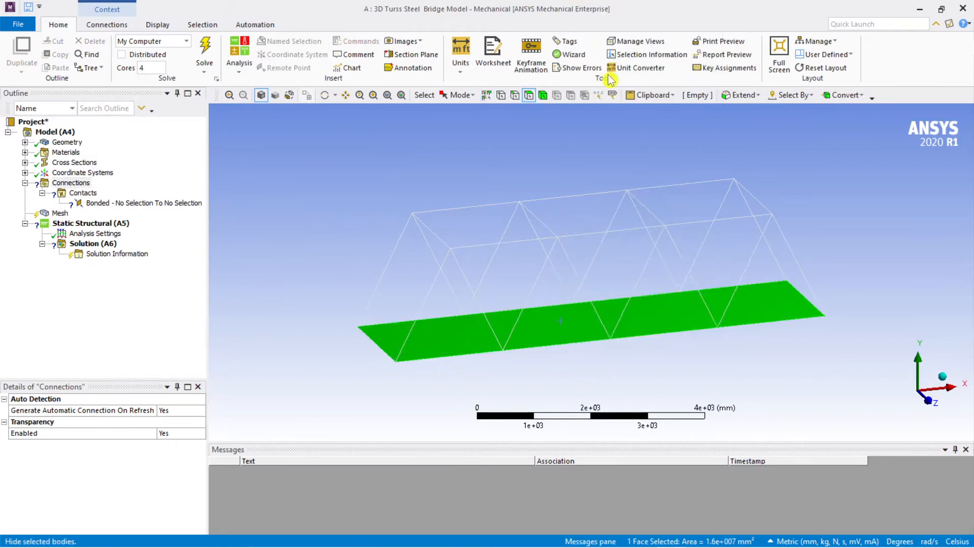
Step: Select the truss's first bottom corner vertex at the origin for the Contact scope of the bonded contact region
middle_drag(523, 353, 547, 330)
scroll(396, 243, up, 3)
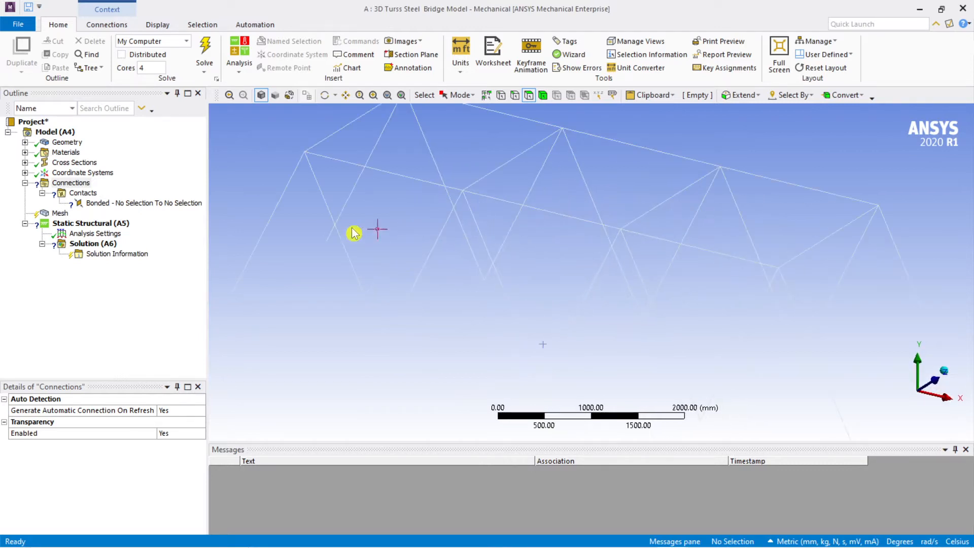
scroll(330, 248, down, 3)
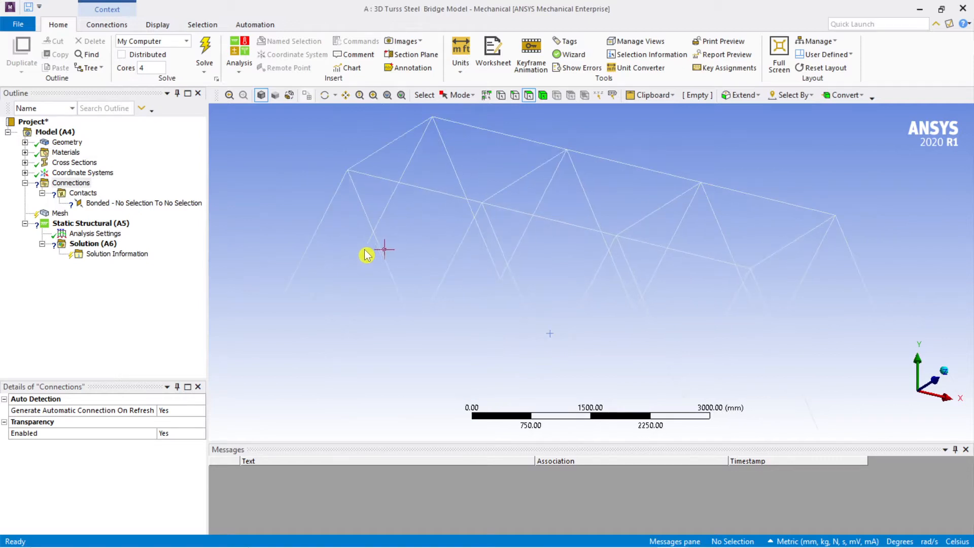
scroll(750, 376, down, 2)
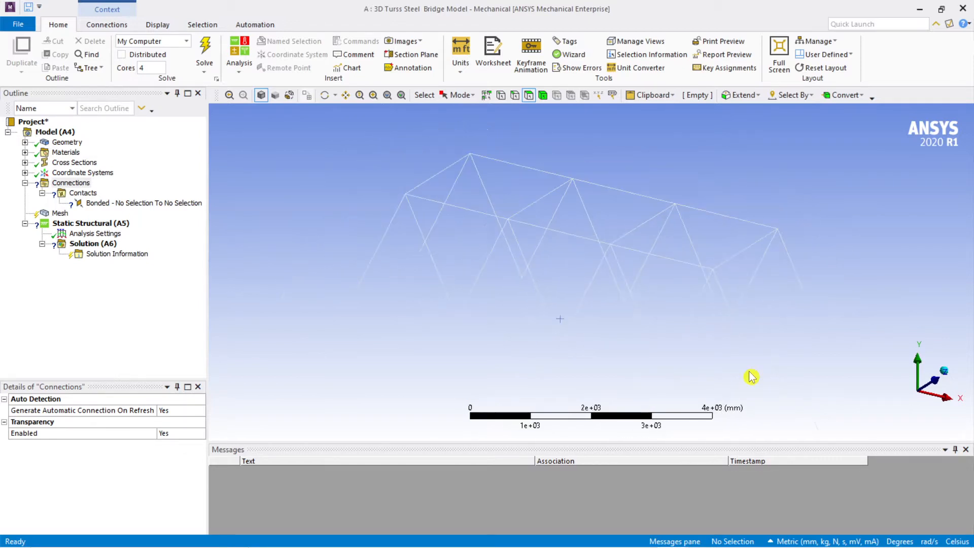
mouse_move(766, 370)
middle_down()
mouse_move(782, 329)
mouse_move(770, 376)
middle_up()
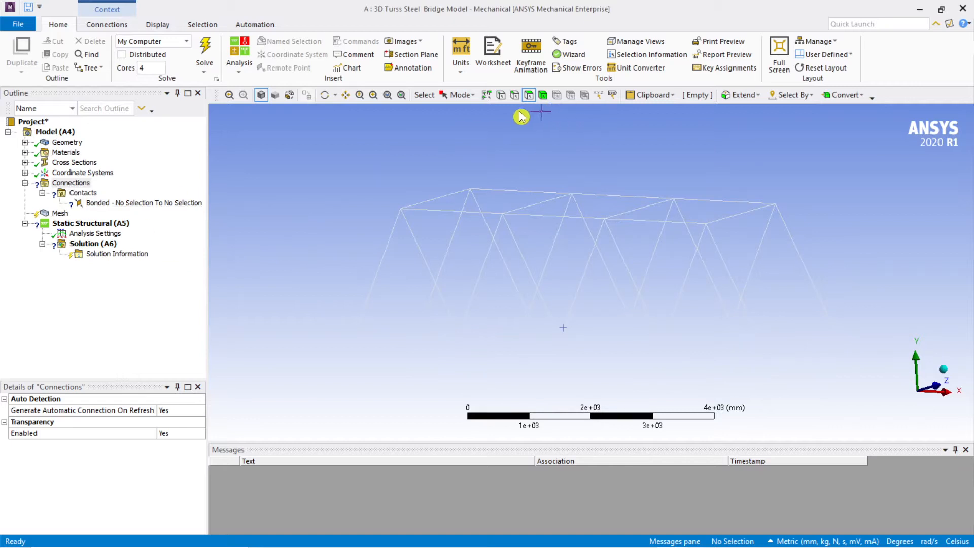
click(501, 95)
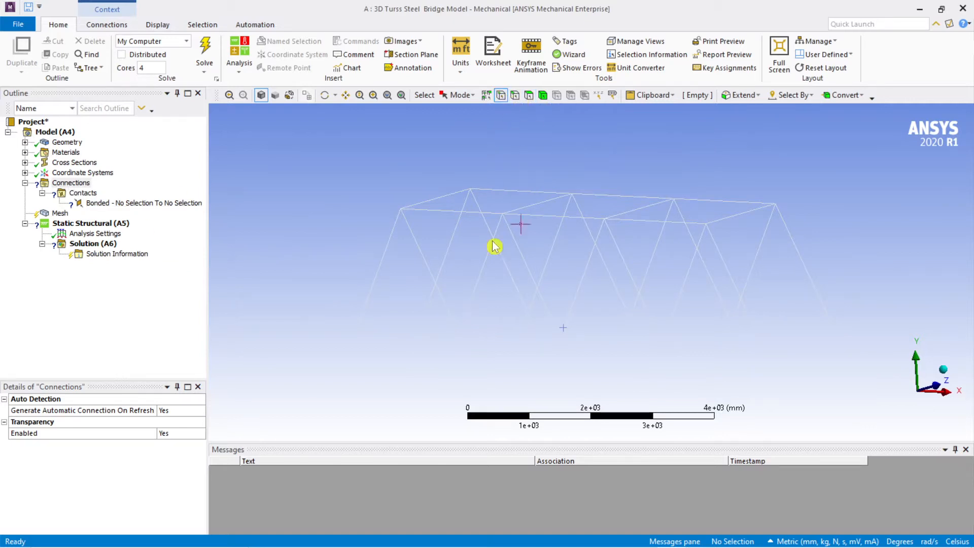
click(356, 328)
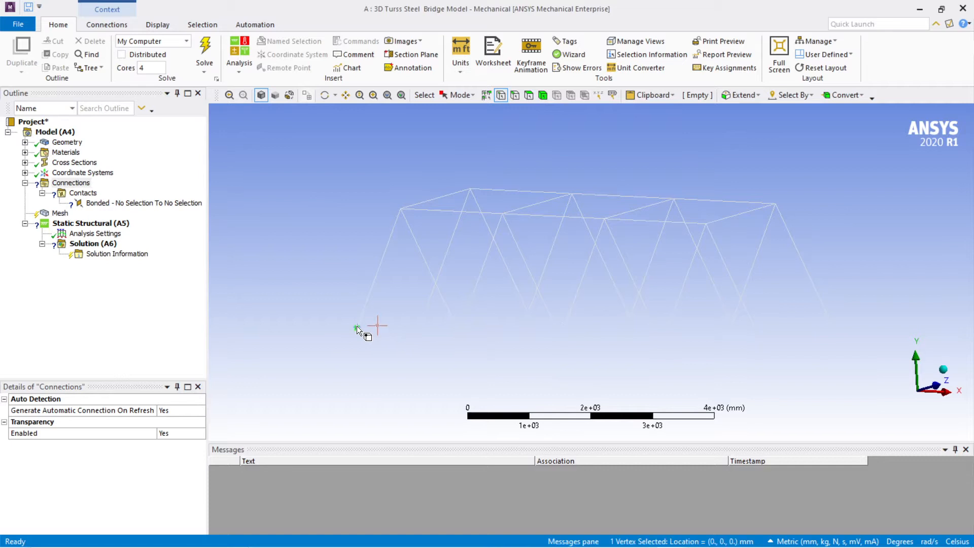
click(134, 202)
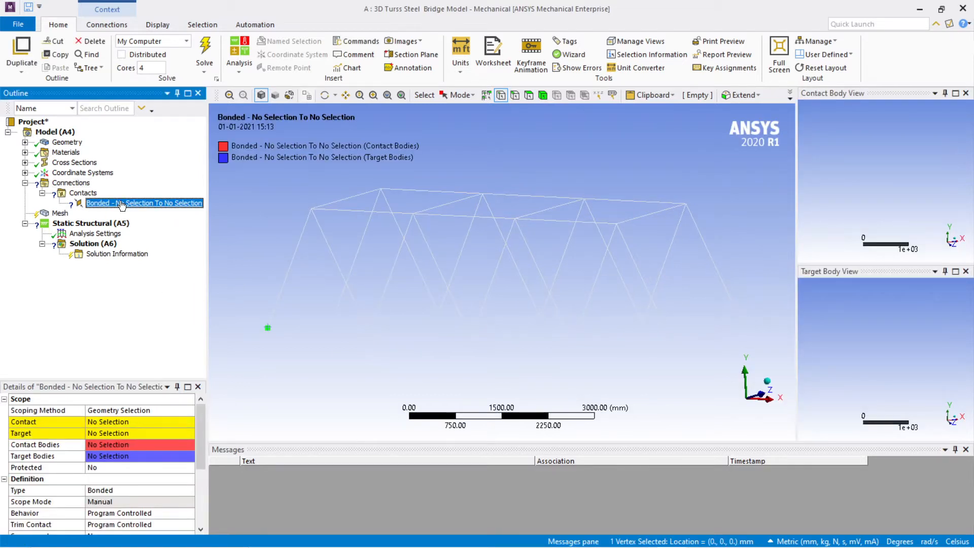
click(113, 424)
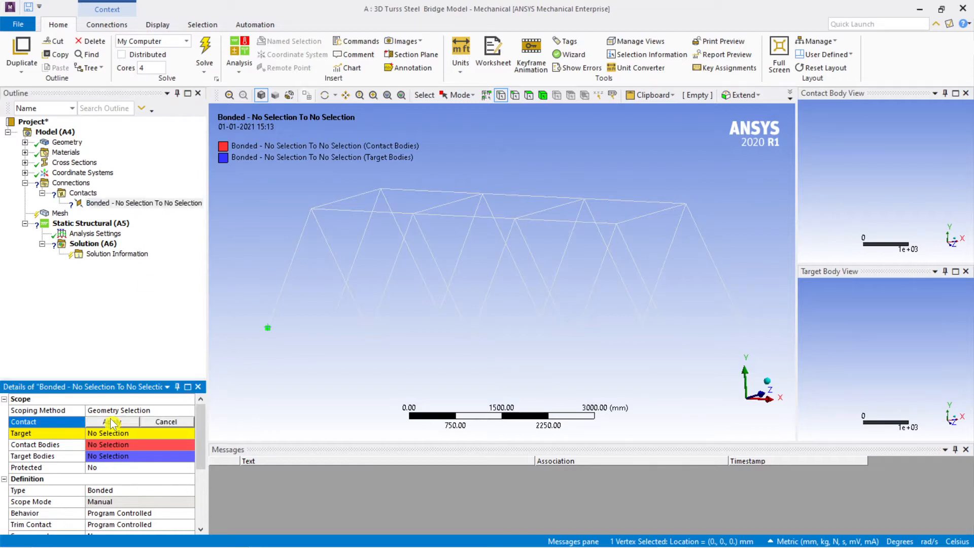
Step: Add the remaining nine bottom vertices along both sides of the truss to the contact selection
ctrl+click(337, 308)
ctrl+click(370, 332)
ctrl+click(439, 312)
ctrl+click(471, 338)
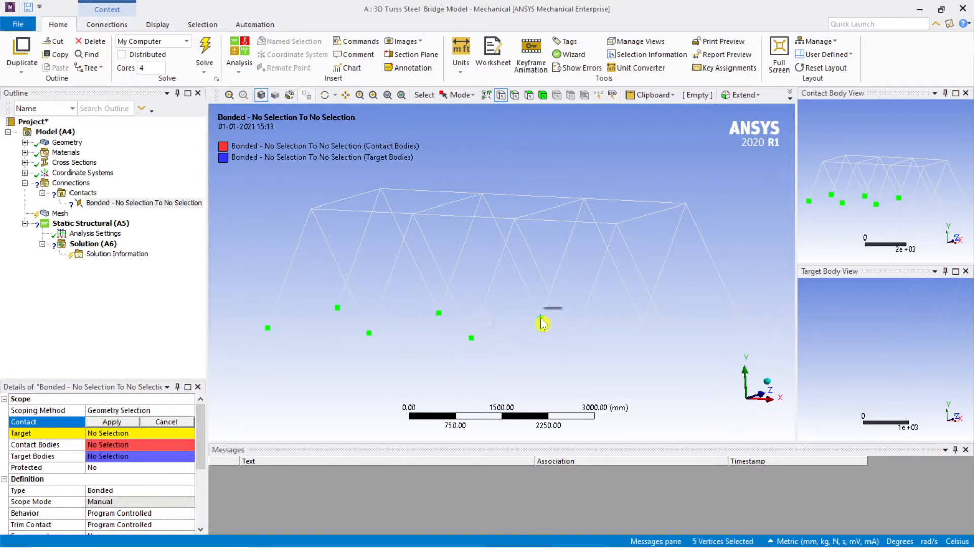
ctrl+click(572, 343)
ctrl+click(643, 323)
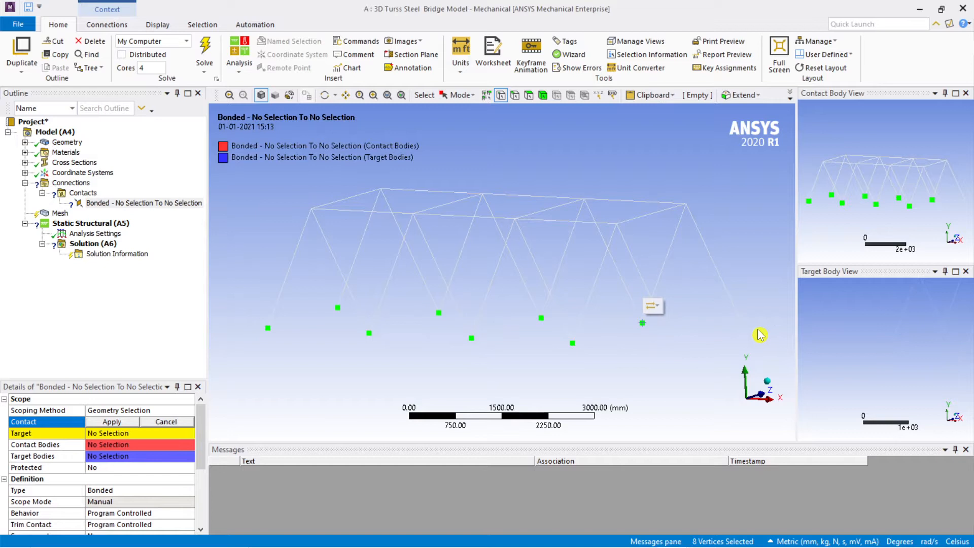
scroll(747, 335, up, 2)
mouse_move(744, 335)
middle_down()
mouse_move(756, 302)
mouse_move(728, 341)
middle_up()
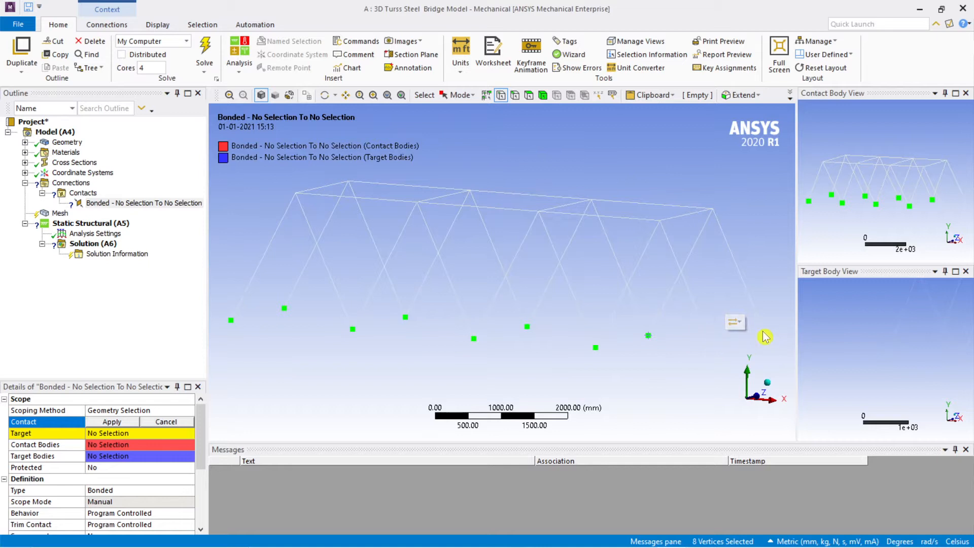
middle_drag(753, 360, 750, 263)
ctrl+click(782, 254)
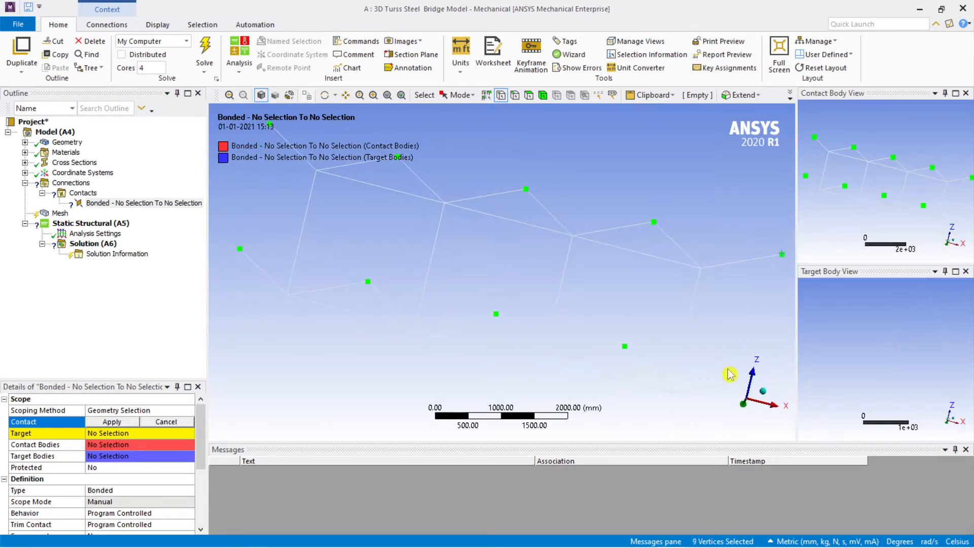
ctrl+click(754, 379)
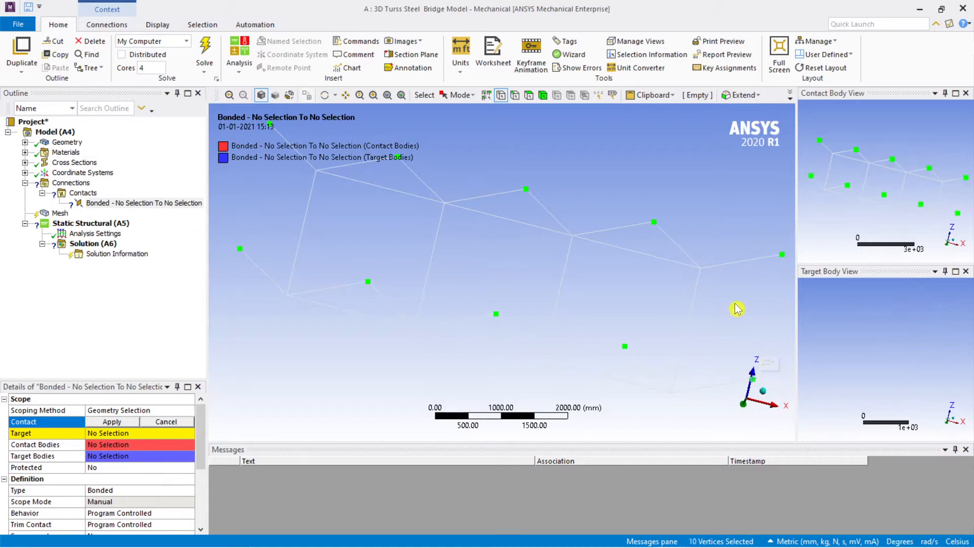
Step: Check the end vertices of the selection and assign the ten bottom vertices as the contact side of the bonded region
scroll(721, 300, down, 2)
middle_drag(687, 278, 677, 405)
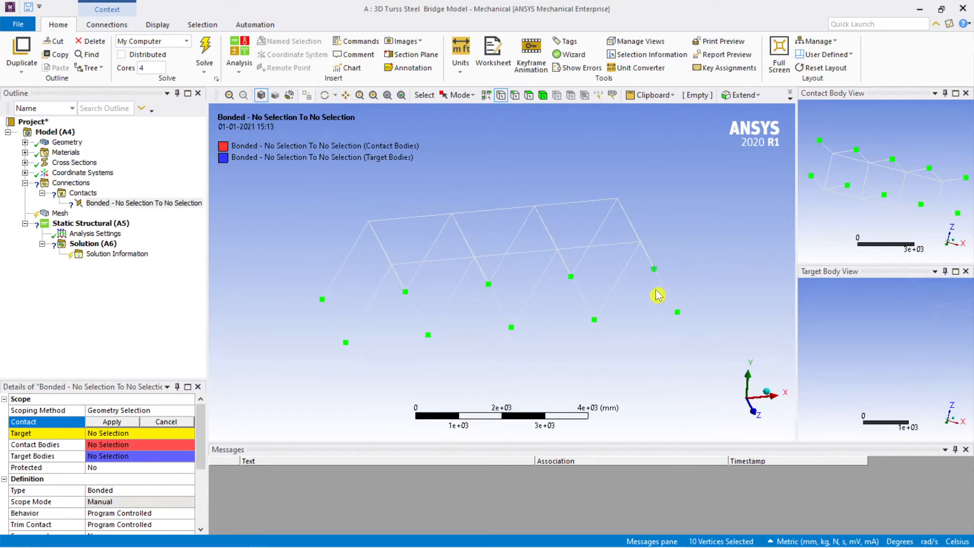
ctrl+click(677, 312)
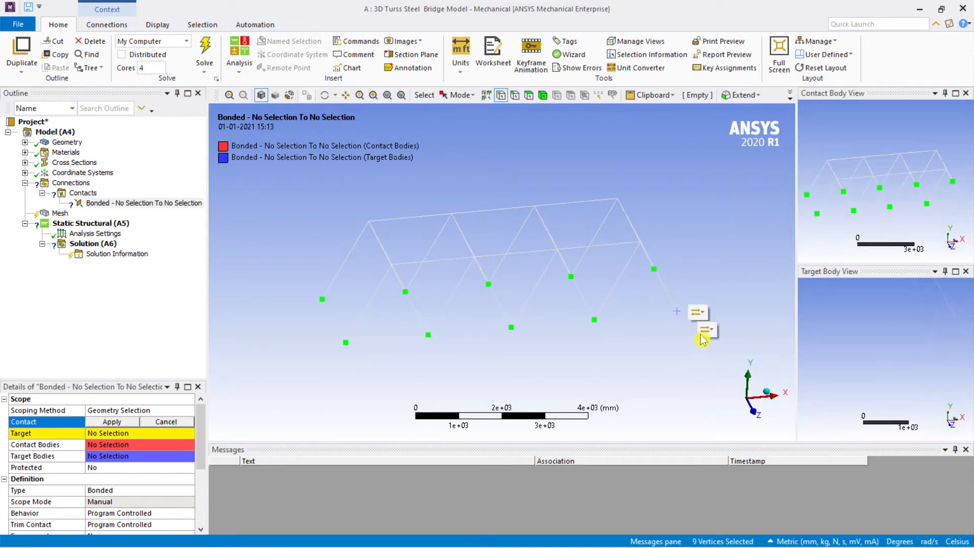
ctrl+click(677, 312)
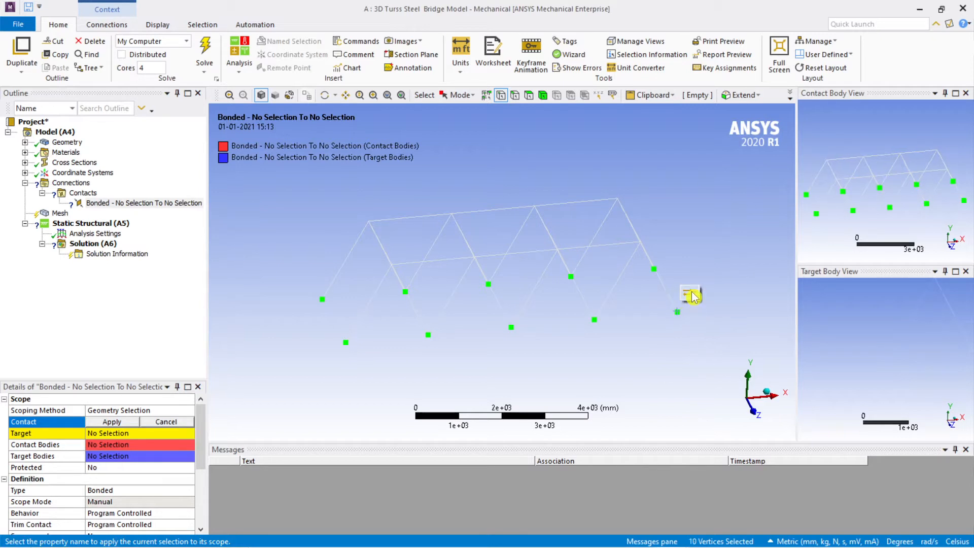
click(690, 293)
click(732, 295)
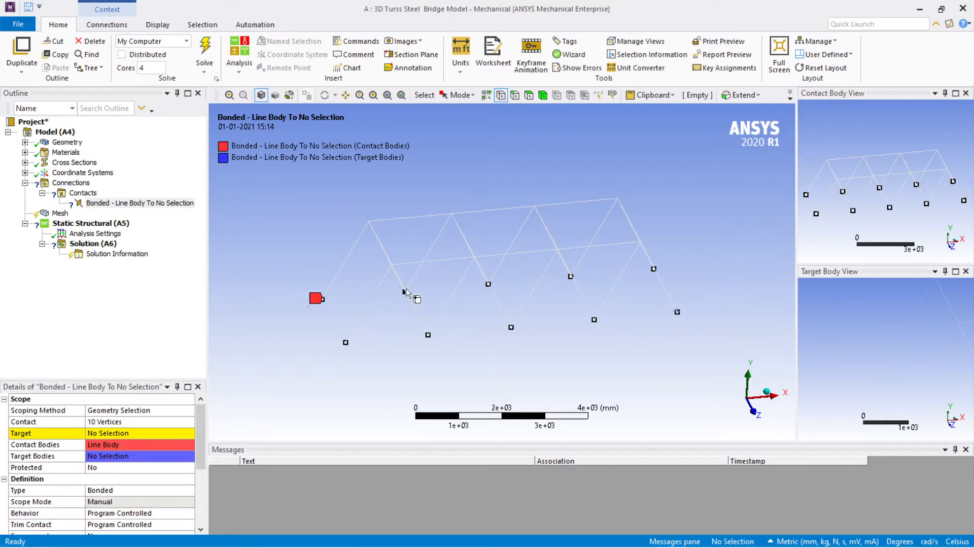
Step: Show all bodies again and return to the model's connections
right_click(351, 193)
click(390, 255)
click(70, 183)
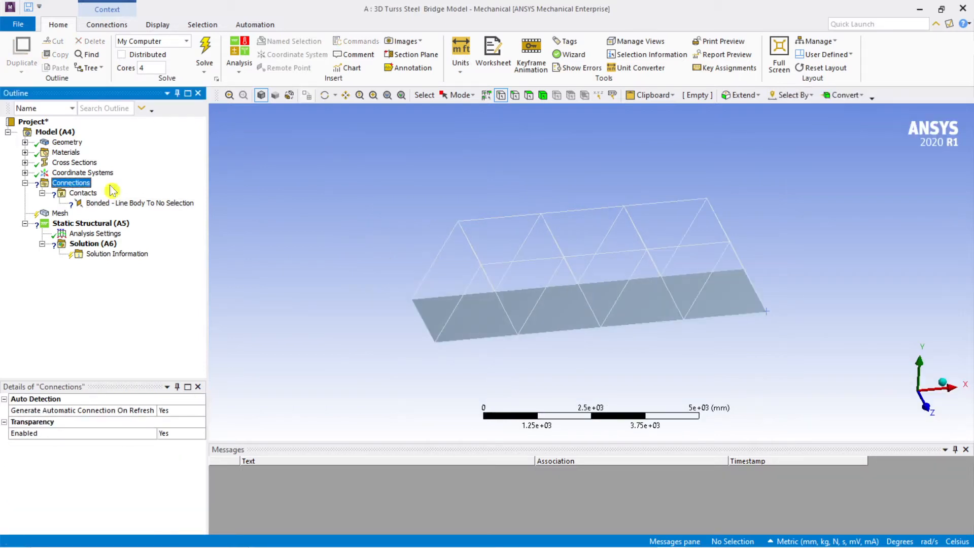
Step: Select the deck face and hide all other bodies so only the deck surface is displayed
click(529, 96)
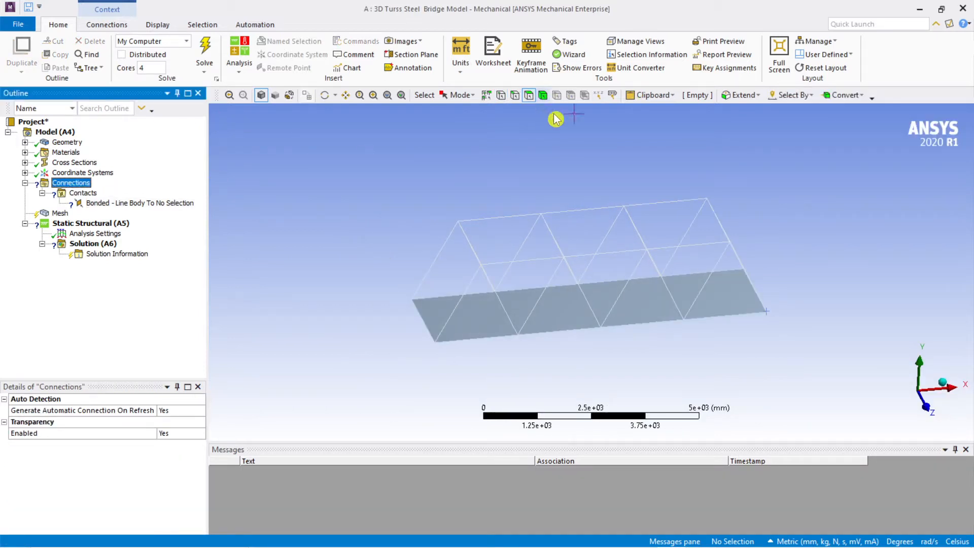
click(619, 306)
right_click(620, 307)
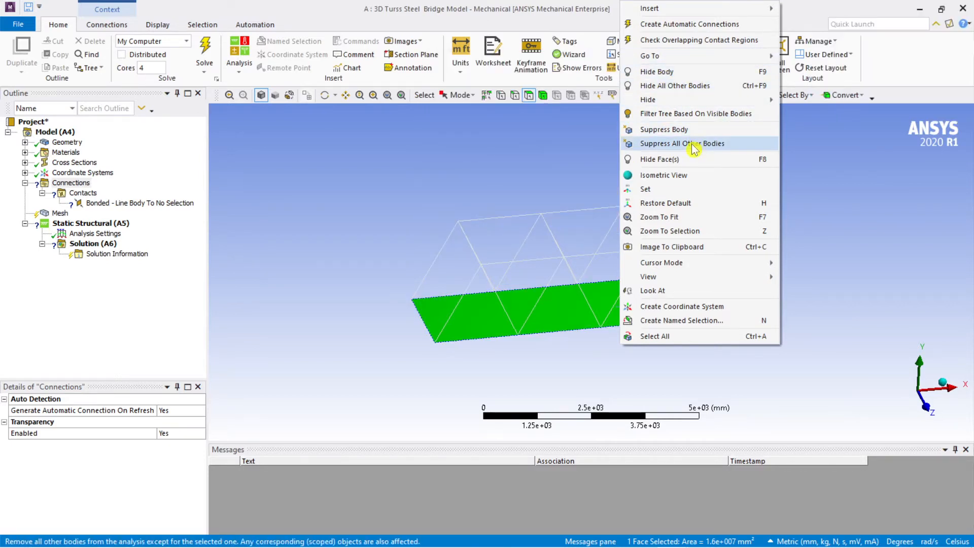
click(686, 89)
key(F7)
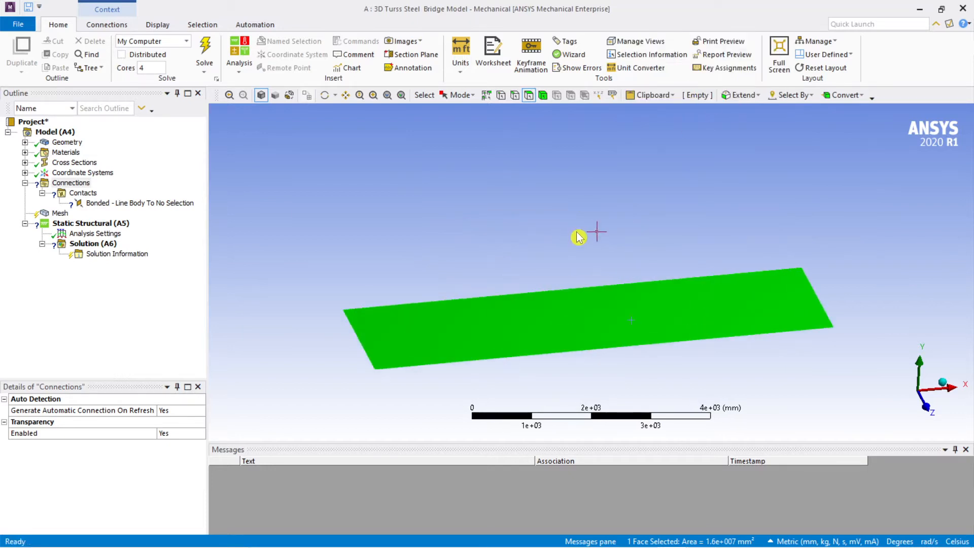
middle_drag(576, 232, 565, 252)
scroll(583, 261, down, 2)
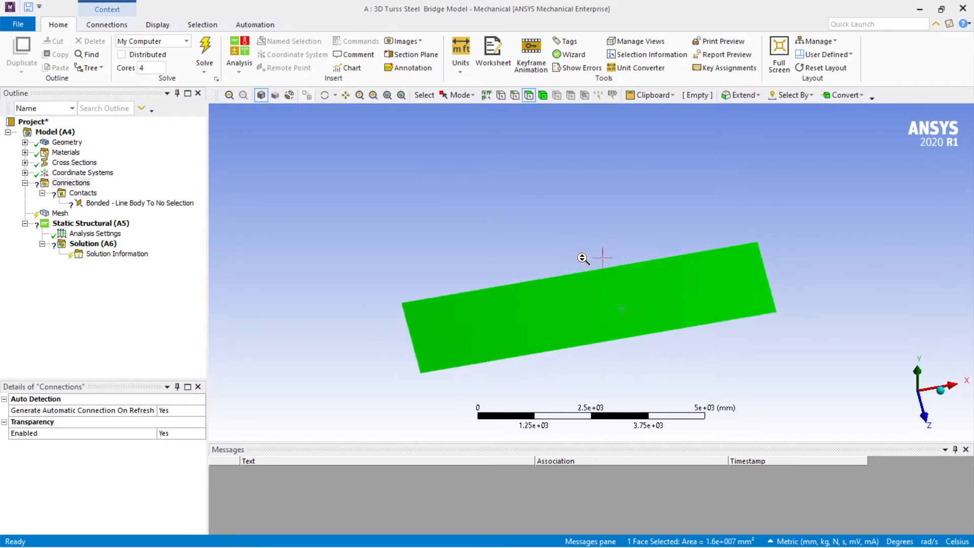
Step: Assign the deck's two long edges as the target of the bonded contact region
click(102, 204)
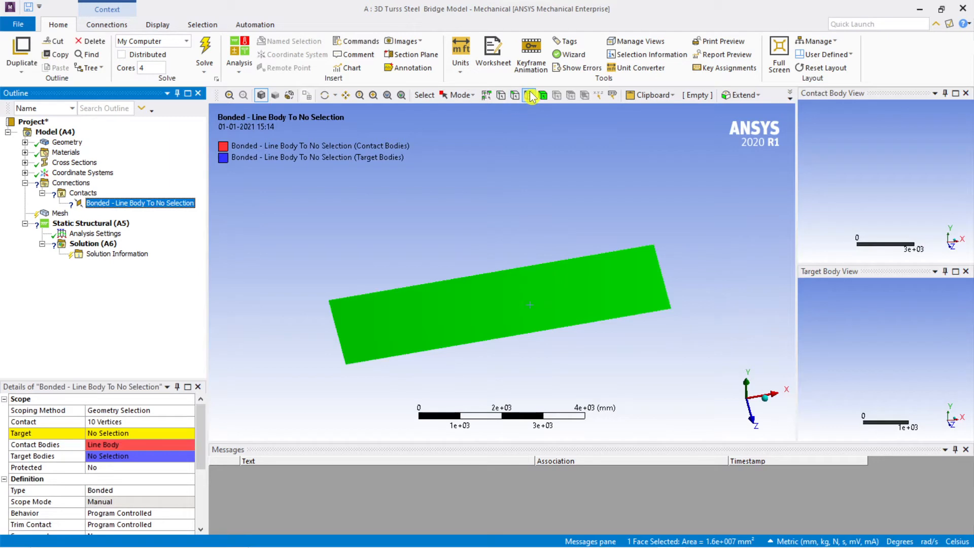
click(536, 283)
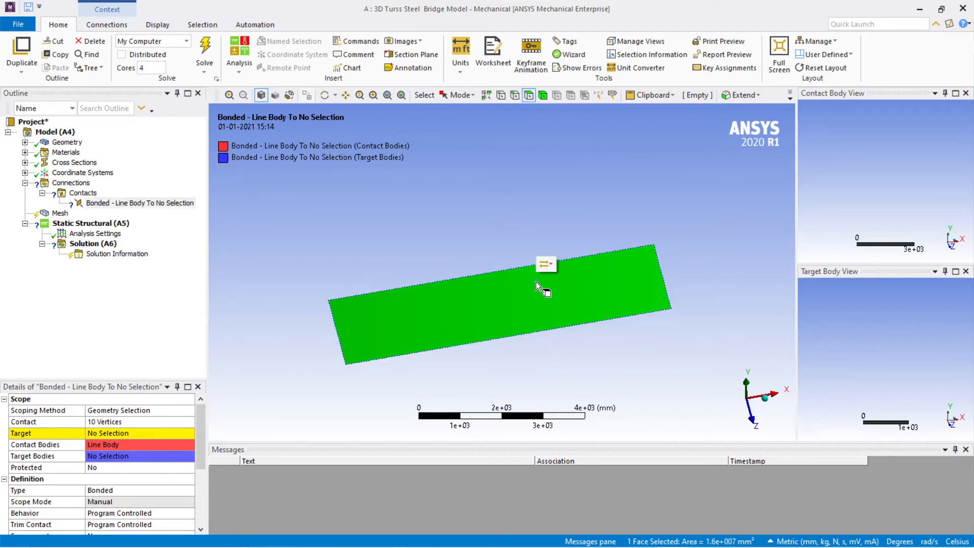
click(567, 212)
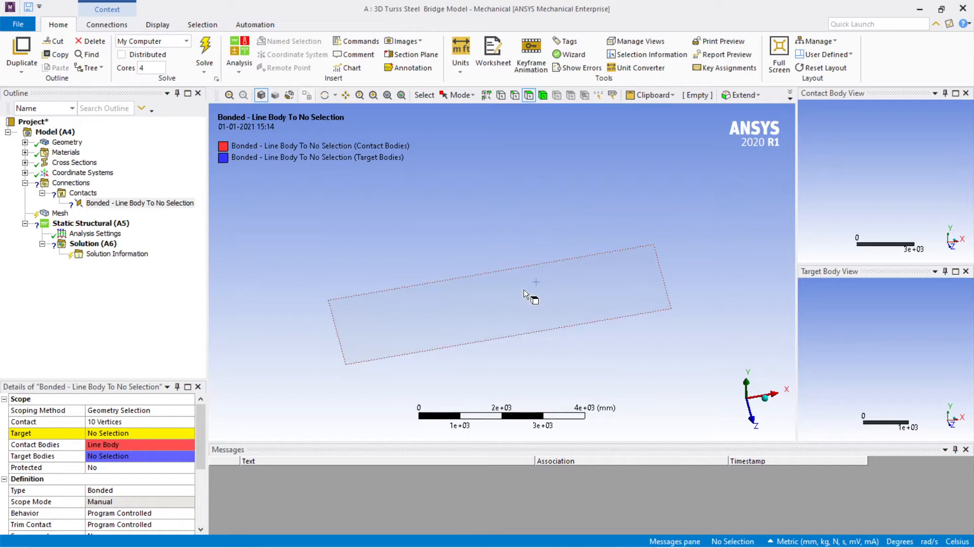
click(517, 100)
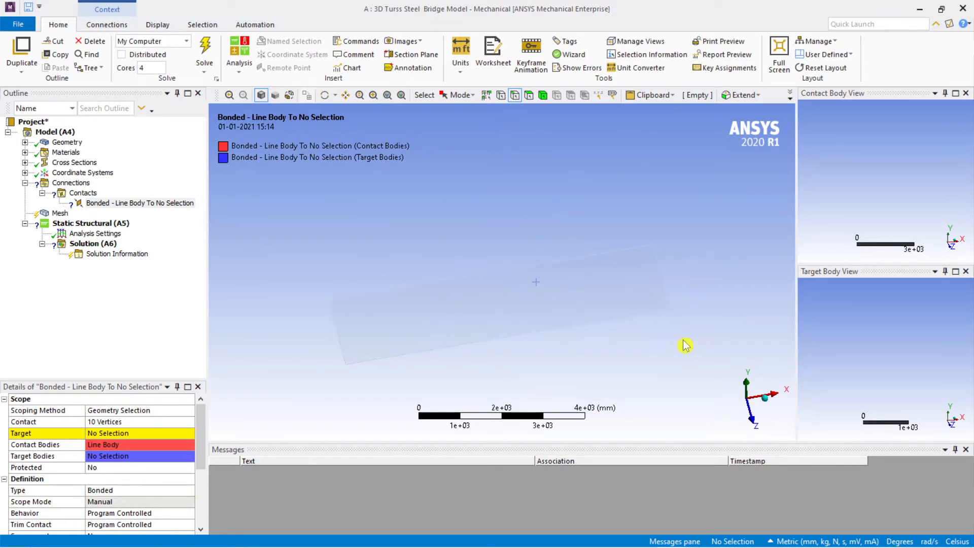
click(561, 259)
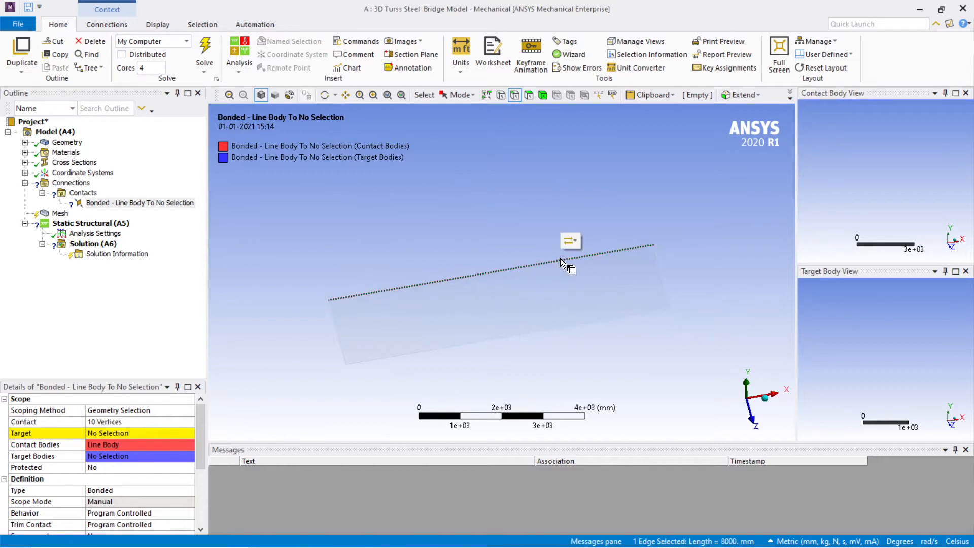
ctrl+click(577, 325)
click(582, 309)
click(625, 328)
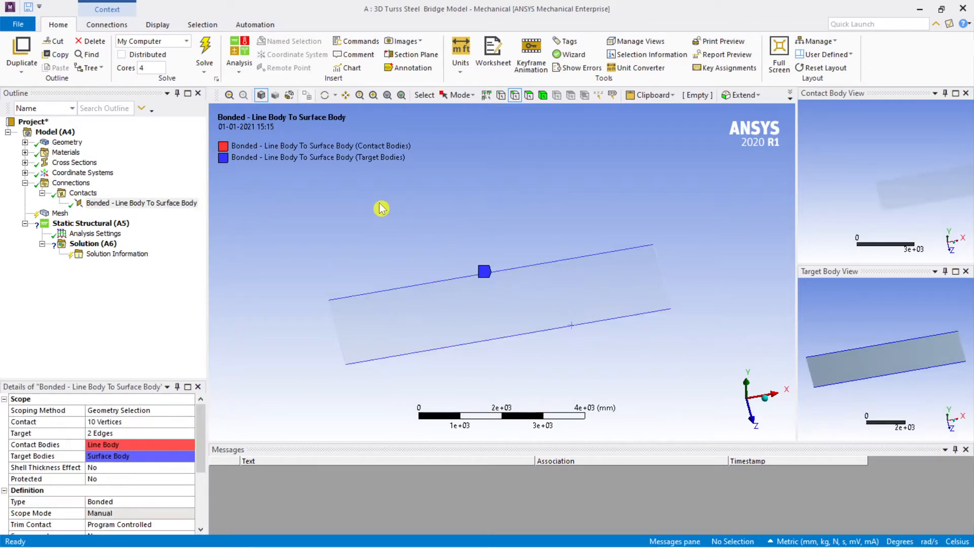
Step: Make all hidden bodies visible again so the truss and deck are displayed together
right_click(347, 199)
mouse_move(420, 208)
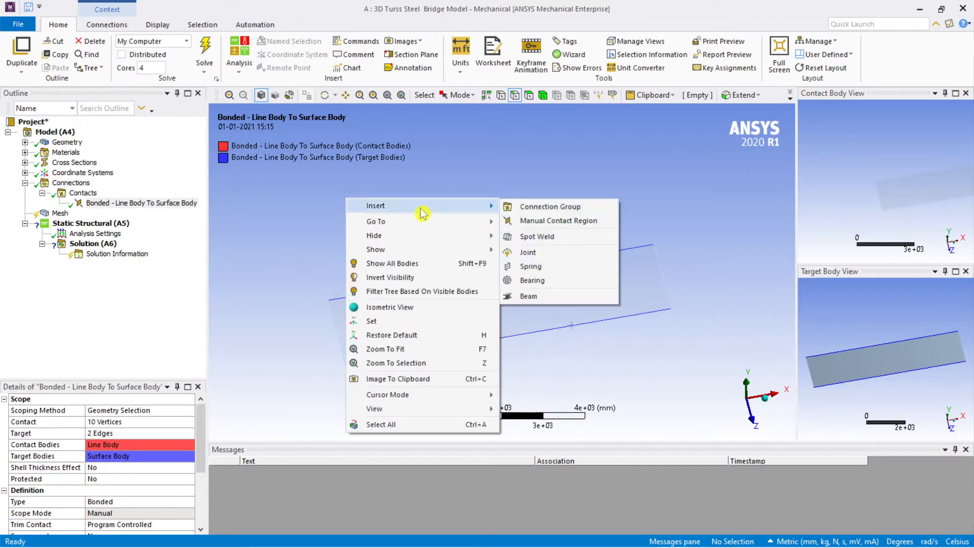
click(422, 263)
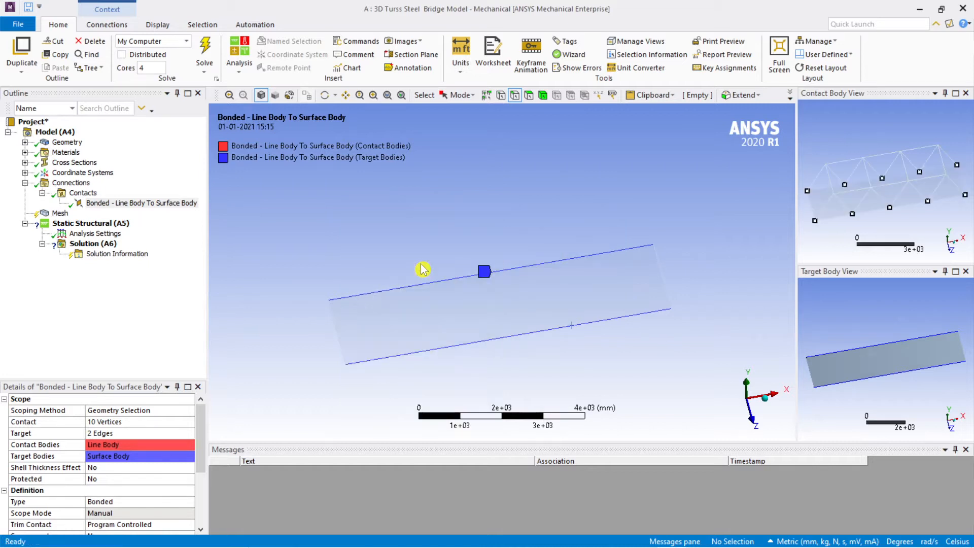
Step: Examine the bonded contact's vertices and target edges in the main, contact body and target body views
middle_drag(594, 371, 595, 338)
scroll(914, 339, down, 2)
mouse_move(913, 350)
middle_down()
mouse_move(913, 326)
mouse_move(914, 349)
middle_up()
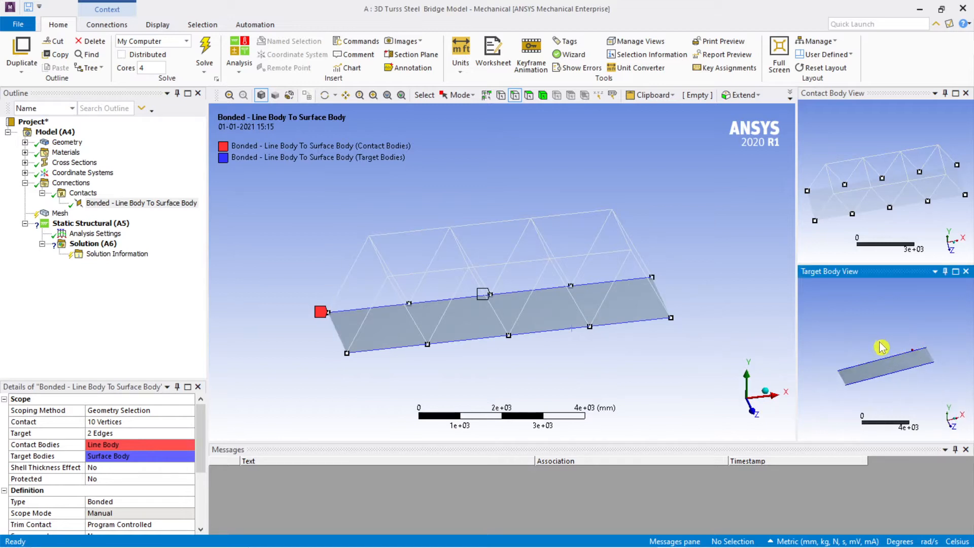
scroll(883, 348, up, 2)
middle_drag(872, 133, 872, 112)
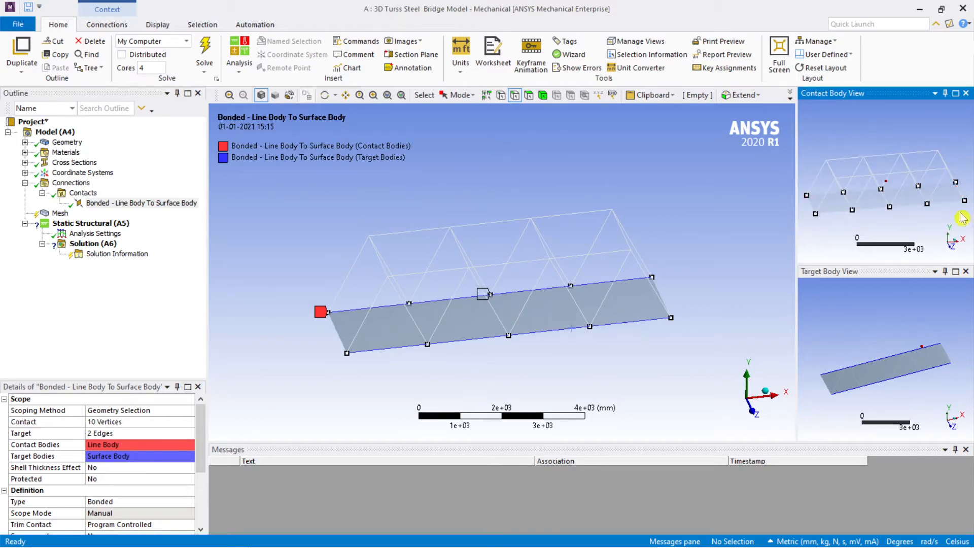
scroll(871, 368, up, 3)
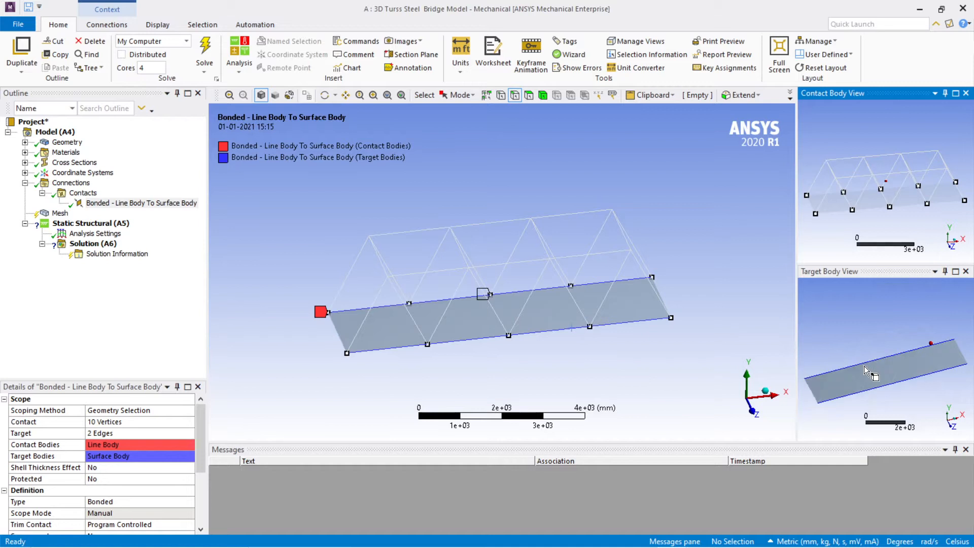
scroll(865, 372, down, 3)
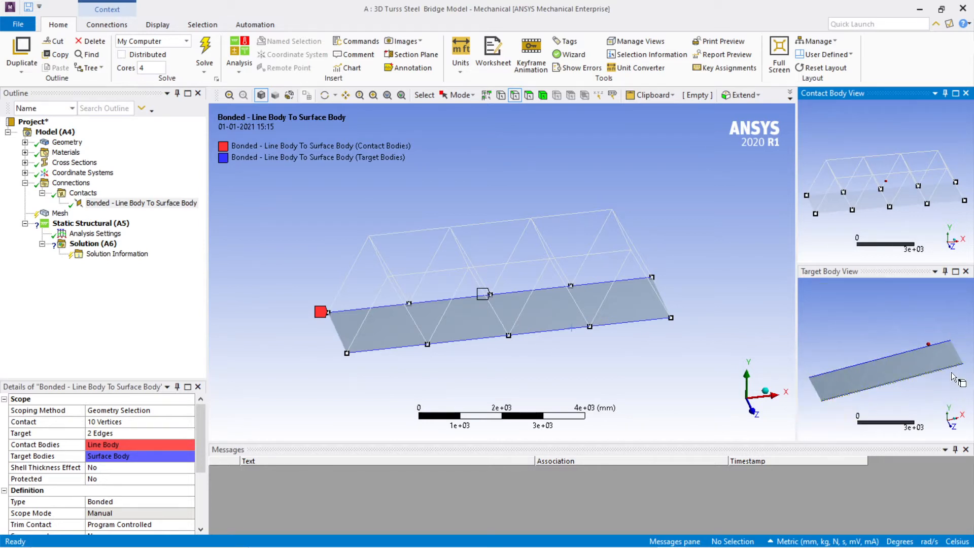
mouse_move(683, 355)
middle_down()
mouse_move(697, 355)
mouse_move(678, 363)
middle_up()
scroll(681, 369, down, 1)
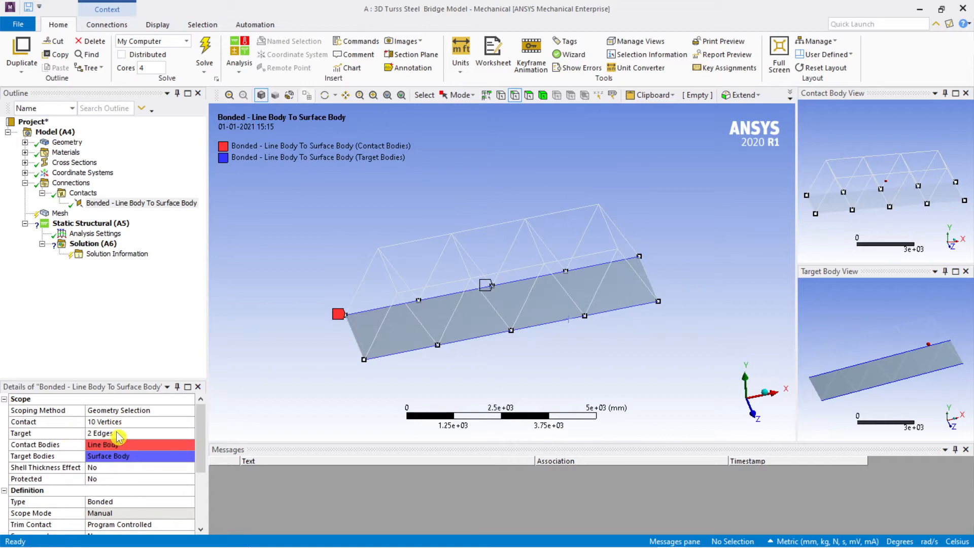
Step: Collapse the connections branch, set the mesh element size to 250 mm and generate the mesh
middle_drag(302, 399, 344, 355)
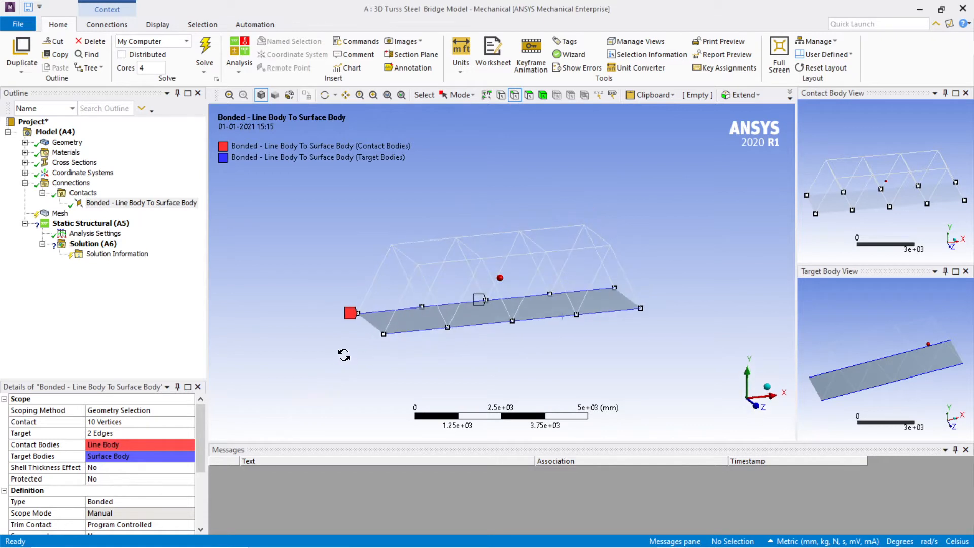
click(36, 185)
click(25, 184)
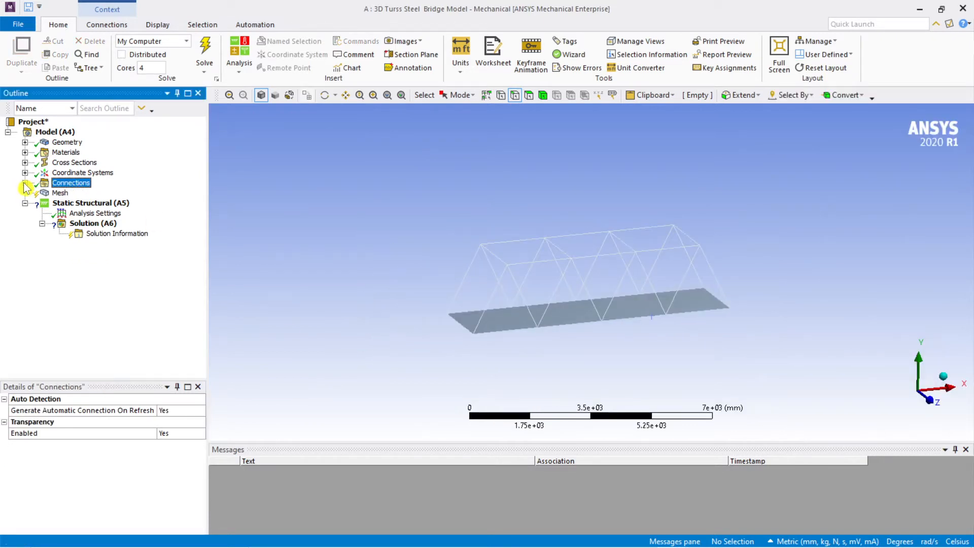
click(59, 194)
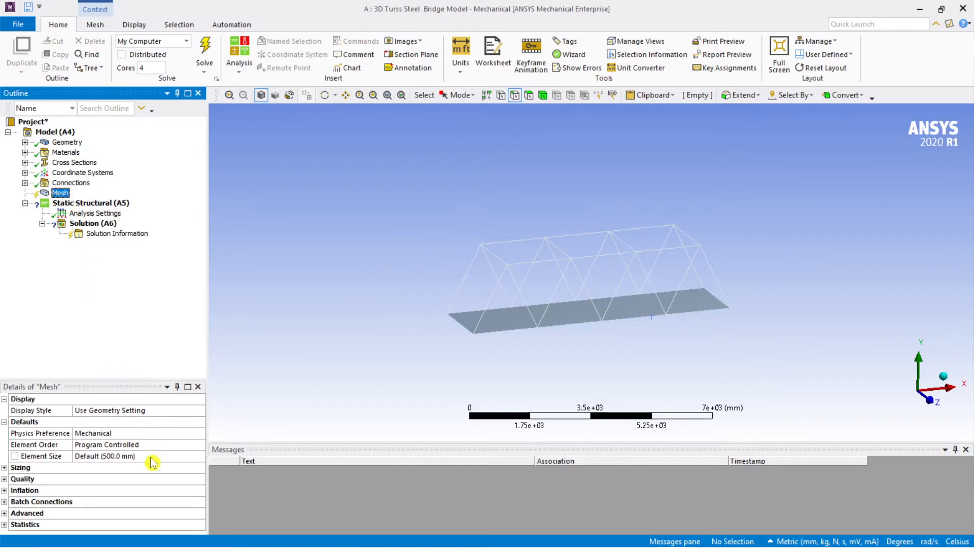
click(126, 455)
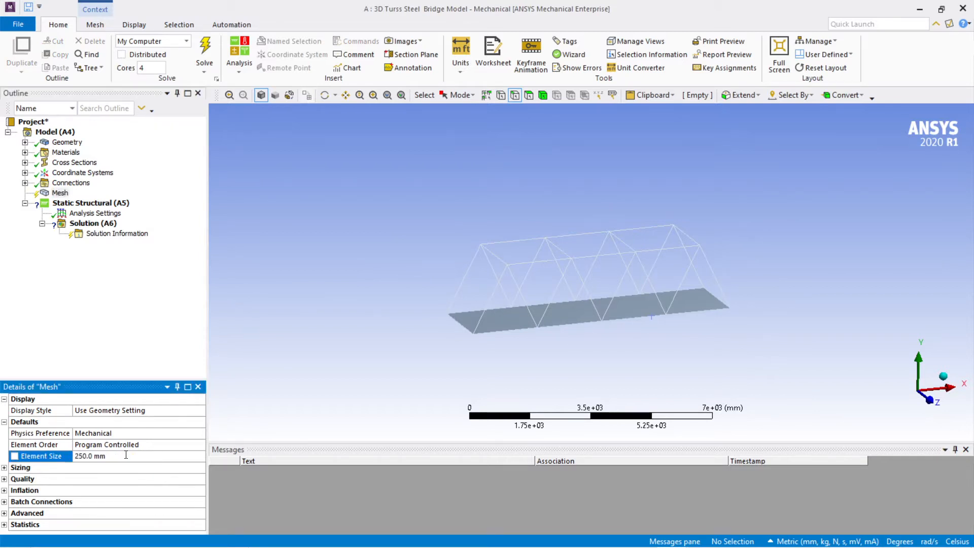
click(61, 193)
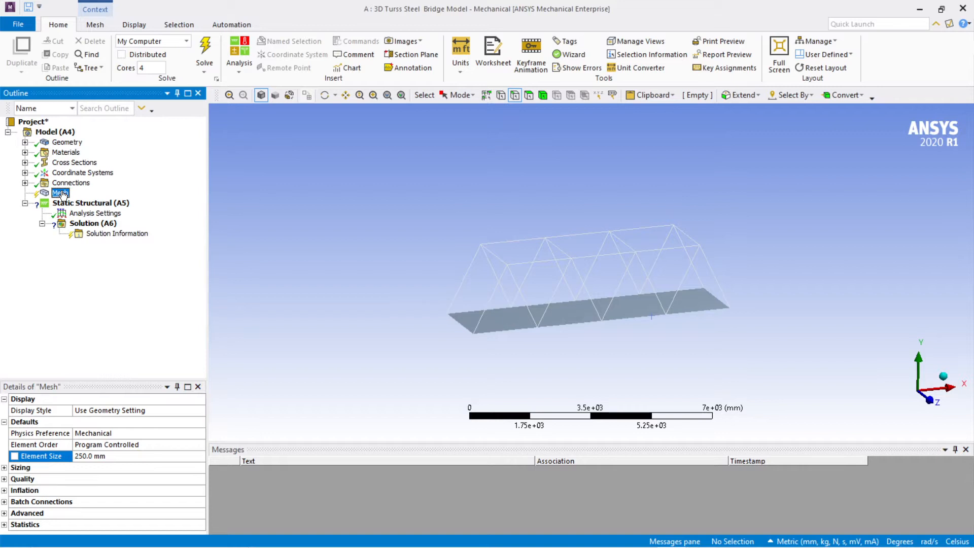
right_click(62, 194)
click(102, 213)
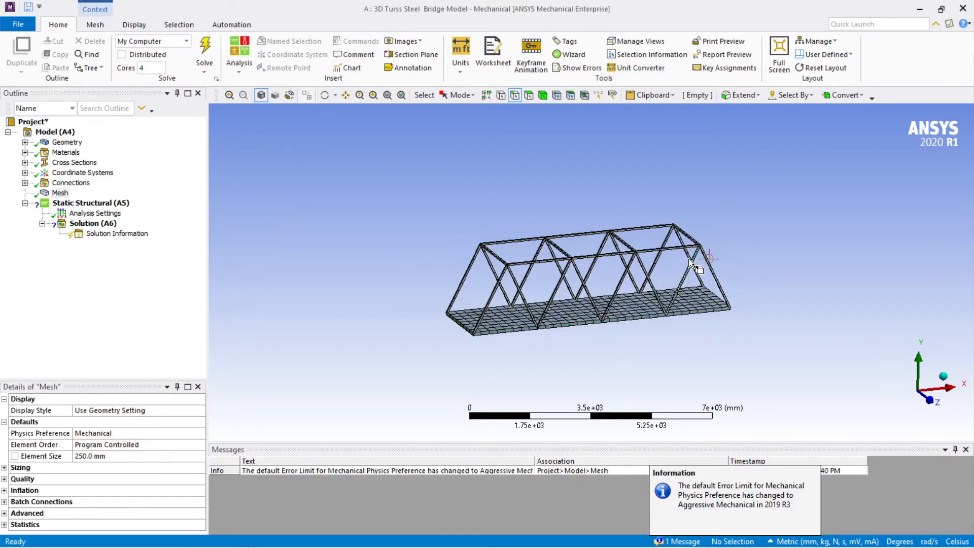
Step: Examine the generated mesh on the truss members and the deck from several angles and distances
middle_drag(689, 259, 675, 276)
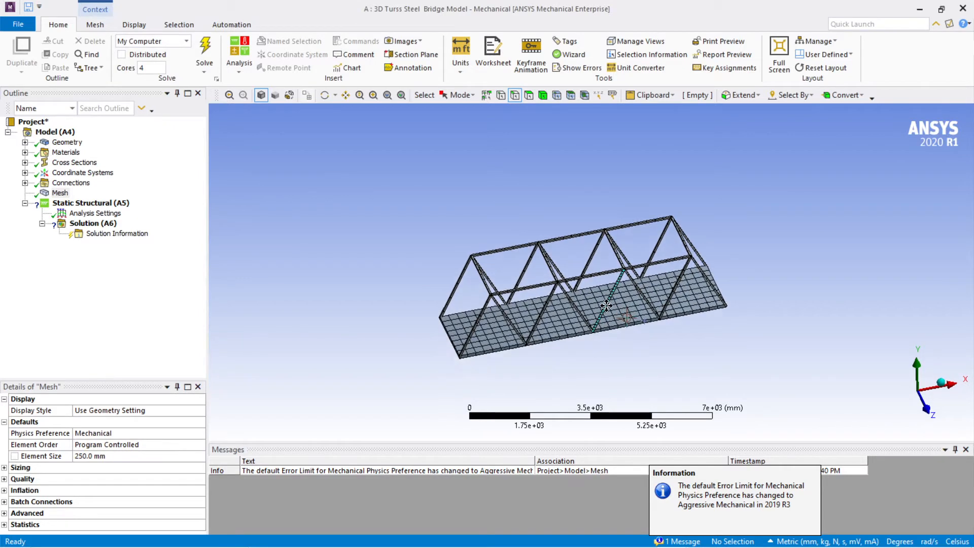
scroll(583, 282, up, 5)
scroll(584, 283, down, 5)
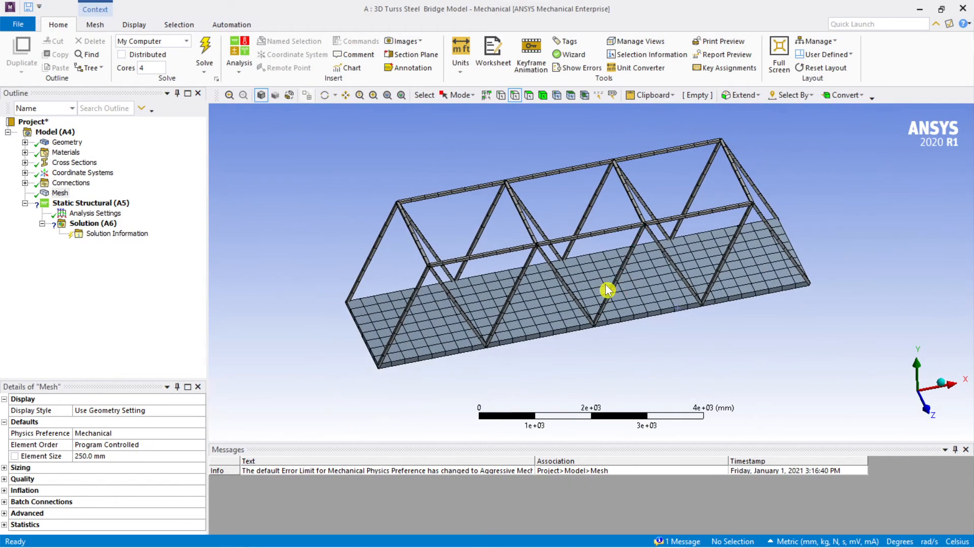
middle_drag(607, 282, 632, 297)
scroll(609, 268, up, 2)
scroll(607, 262, down, 2)
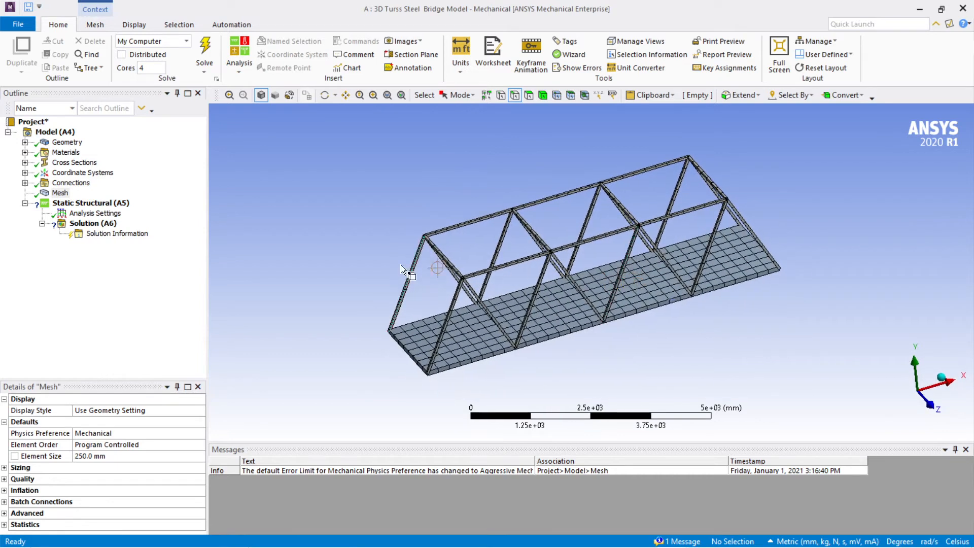
Step: Add a fixed support to the static structural analysis on the deck's short edge at the origin end
click(86, 205)
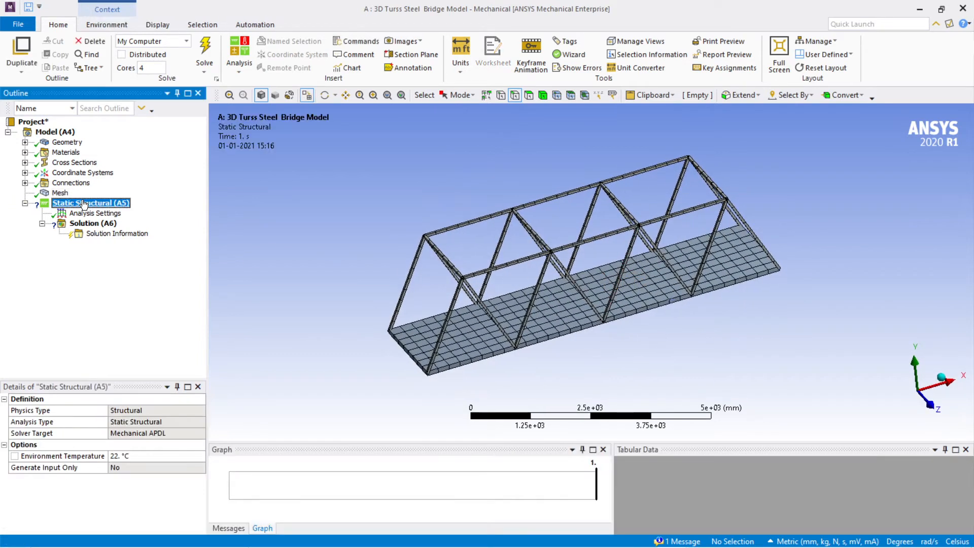
right_click(85, 204)
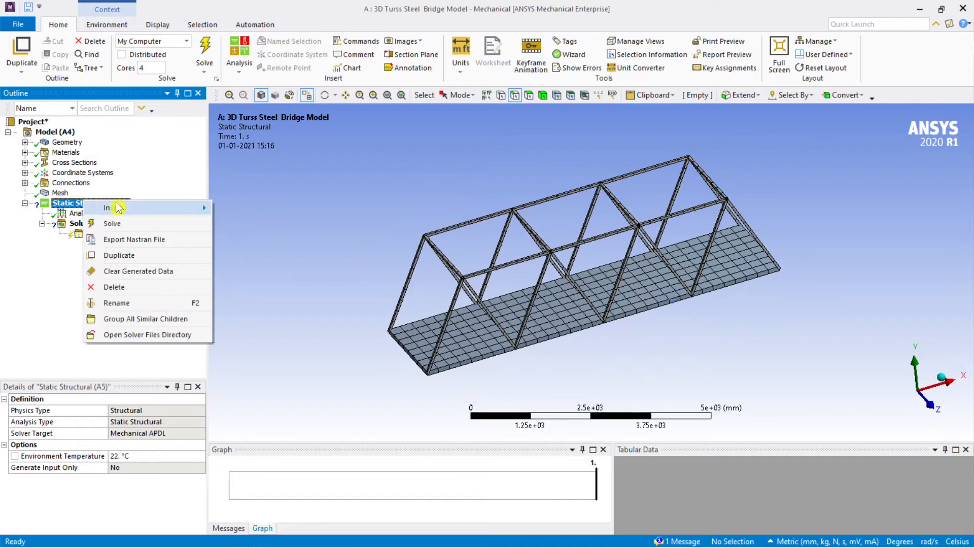
mouse_move(117, 207)
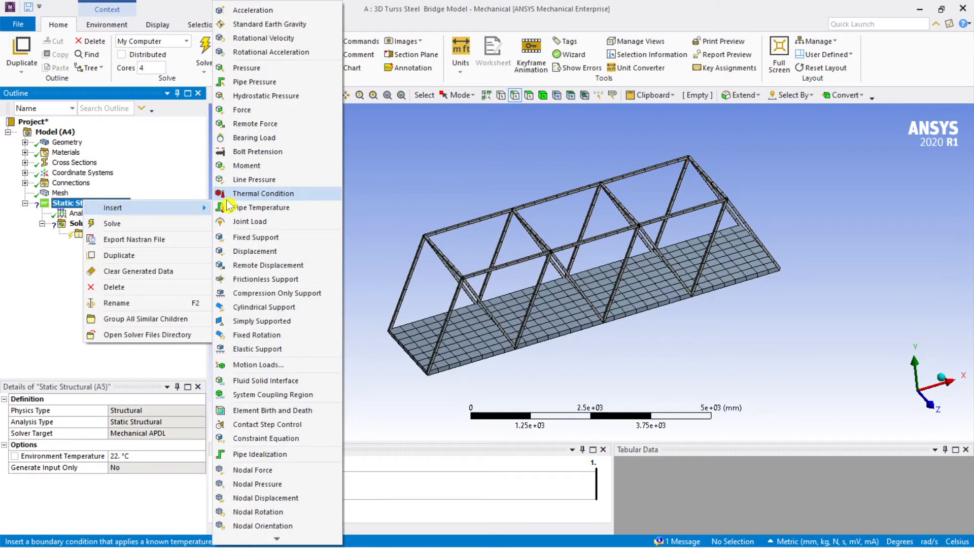
click(253, 237)
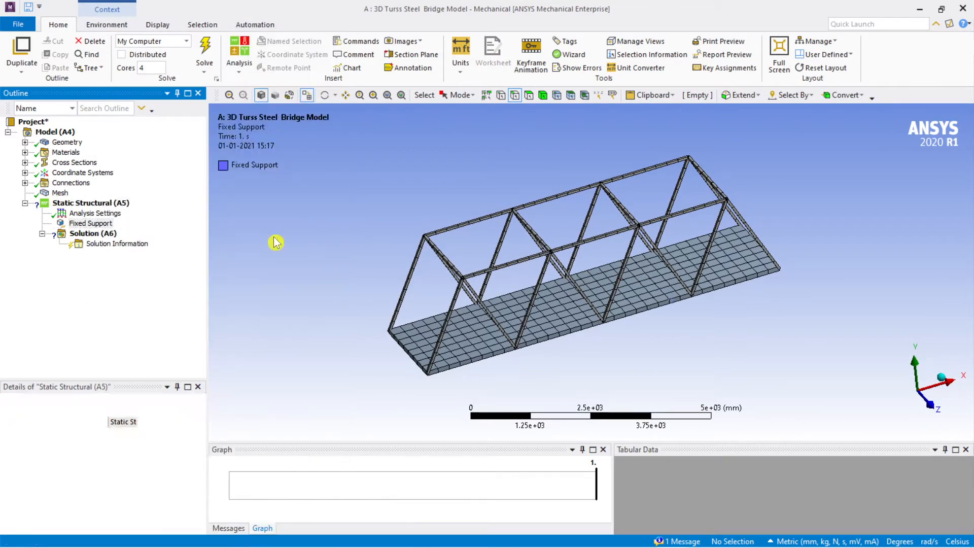
click(516, 96)
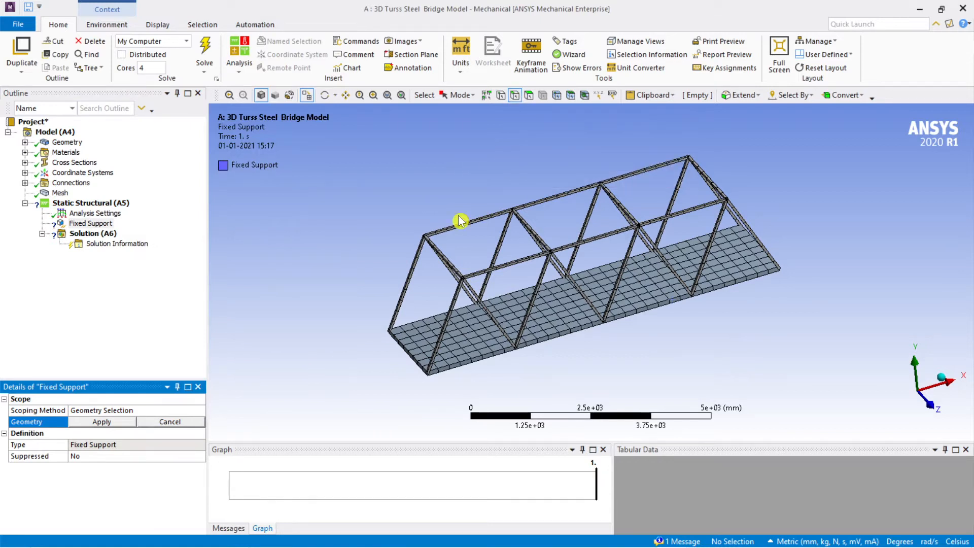
click(414, 363)
click(425, 345)
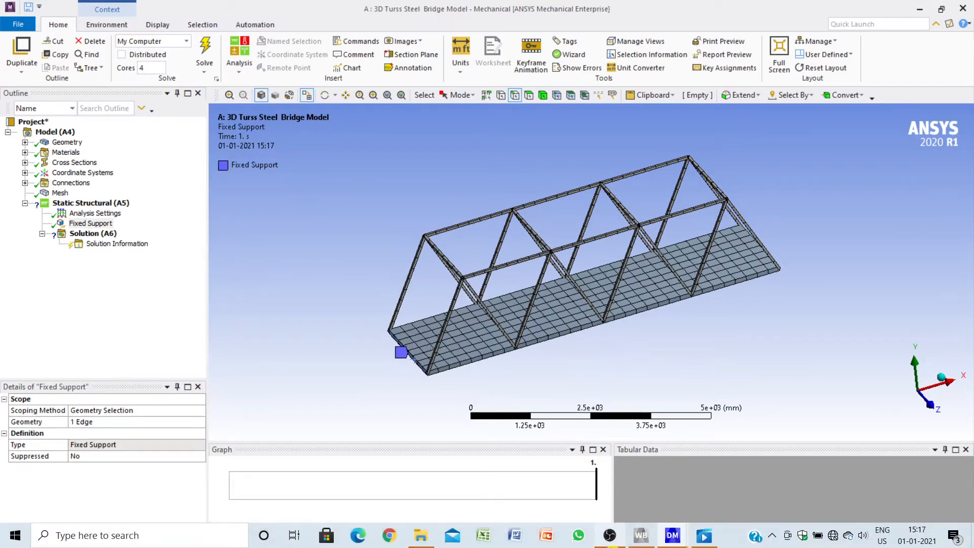
click(610, 544)
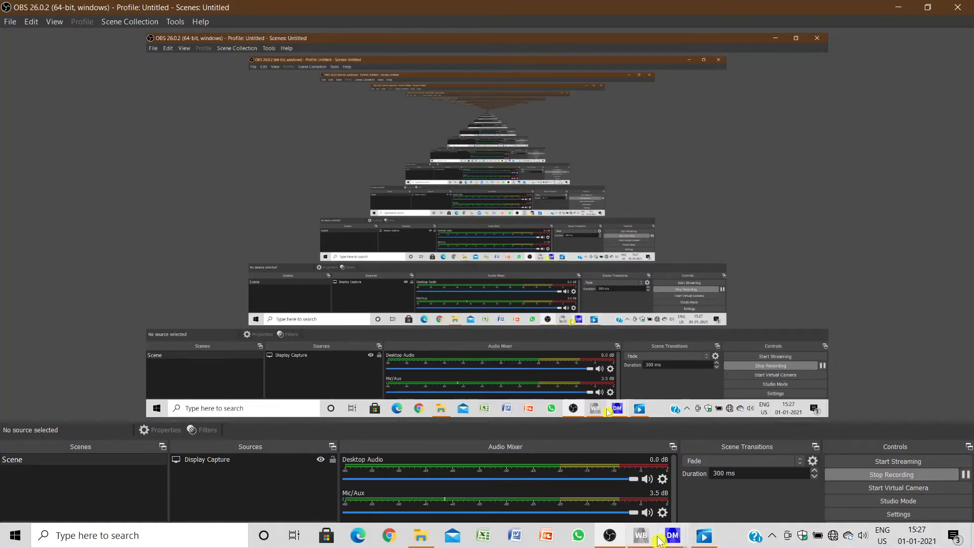
mouse_move(672, 537)
click(723, 501)
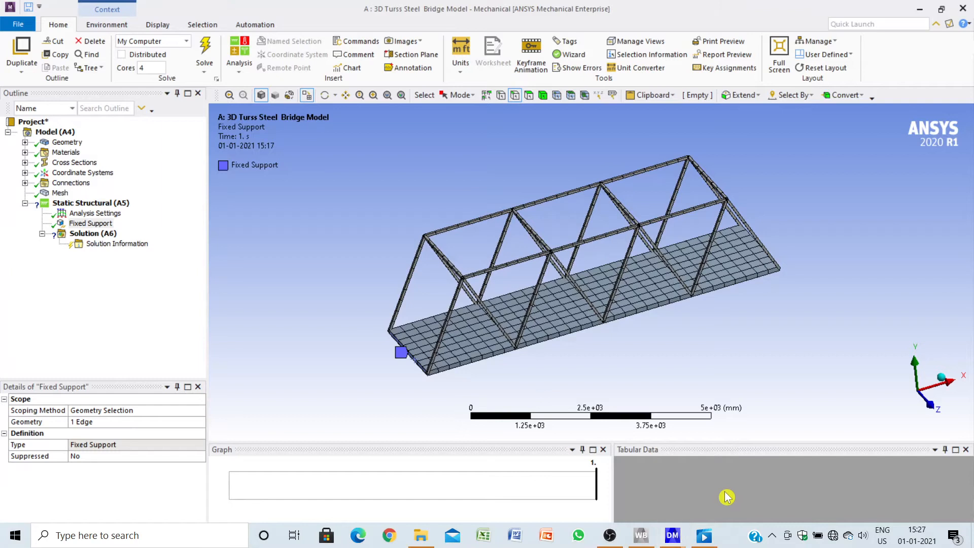
Step: Add a displacement support on the deck's short edge at the end opposite the fixed support
middle_drag(665, 344, 611, 351)
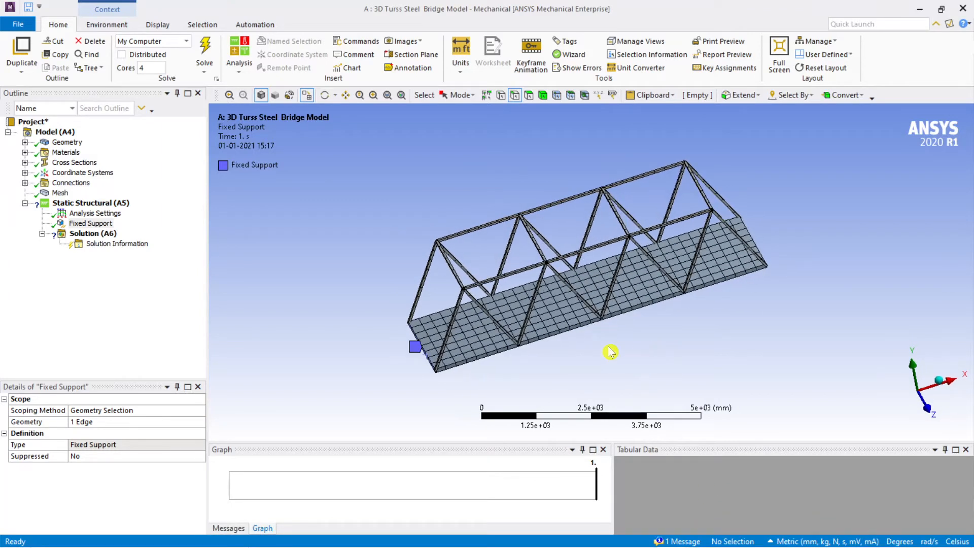
click(90, 205)
right_click(89, 206)
mouse_move(117, 212)
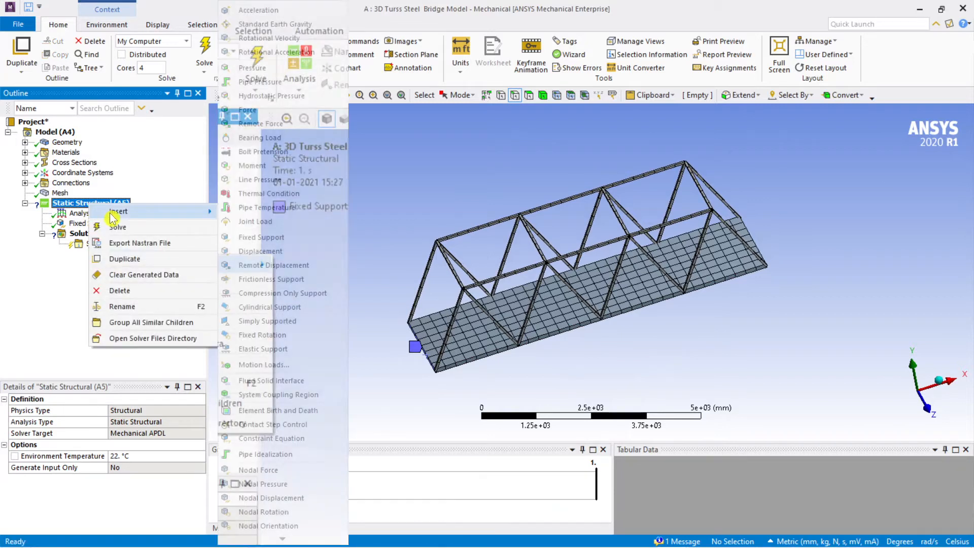
click(256, 251)
middle_drag(703, 261, 690, 181)
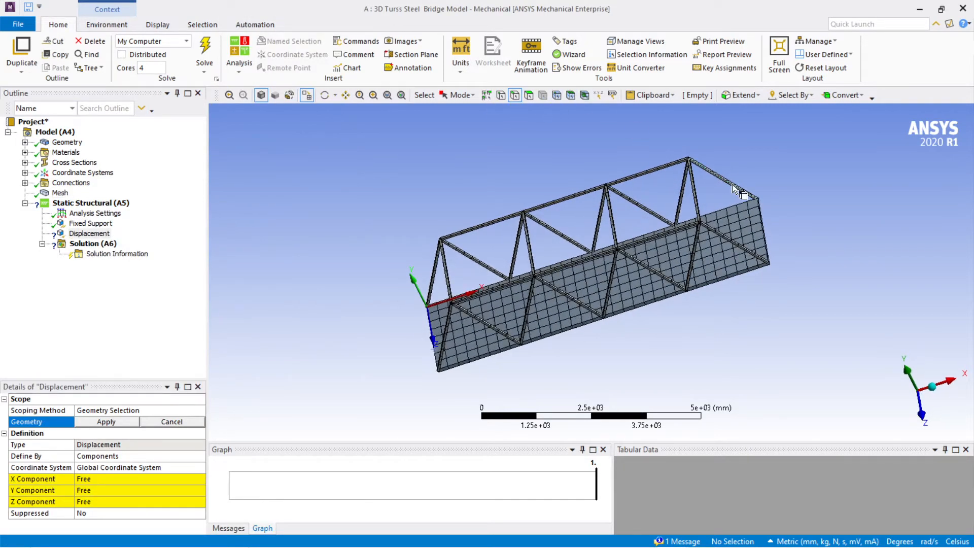
click(765, 224)
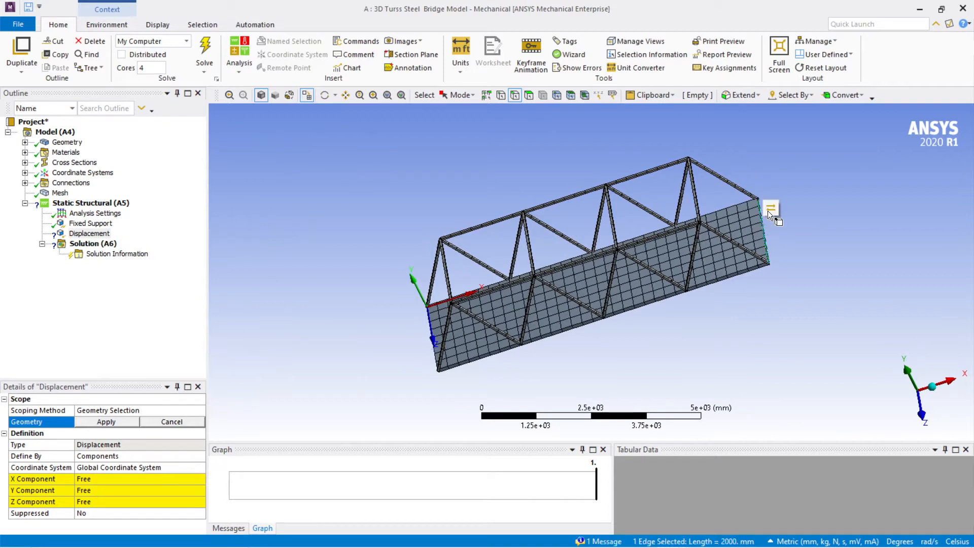
click(770, 212)
Step: Define the displacement's Y component as a constant 0 mm
middle_drag(329, 301, 372, 278)
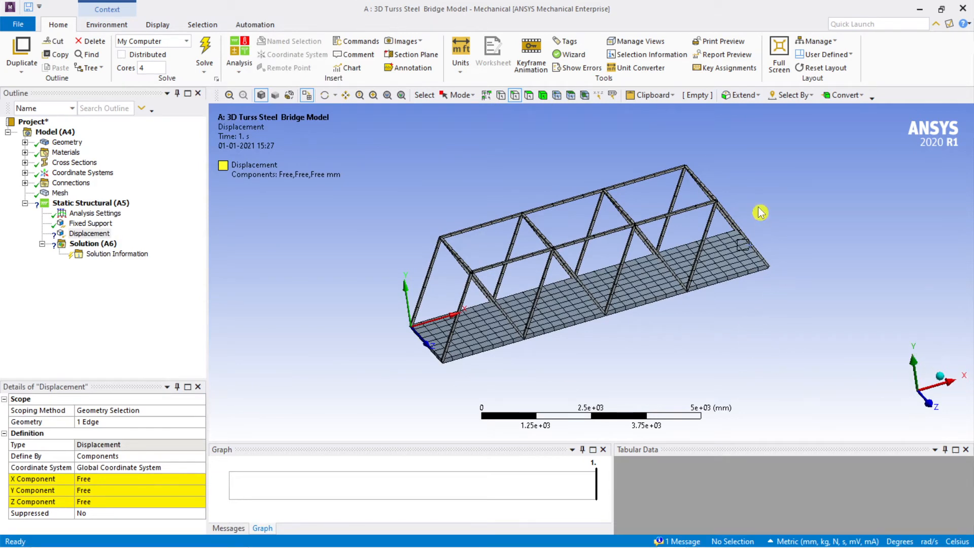
scroll(763, 248, up, 2)
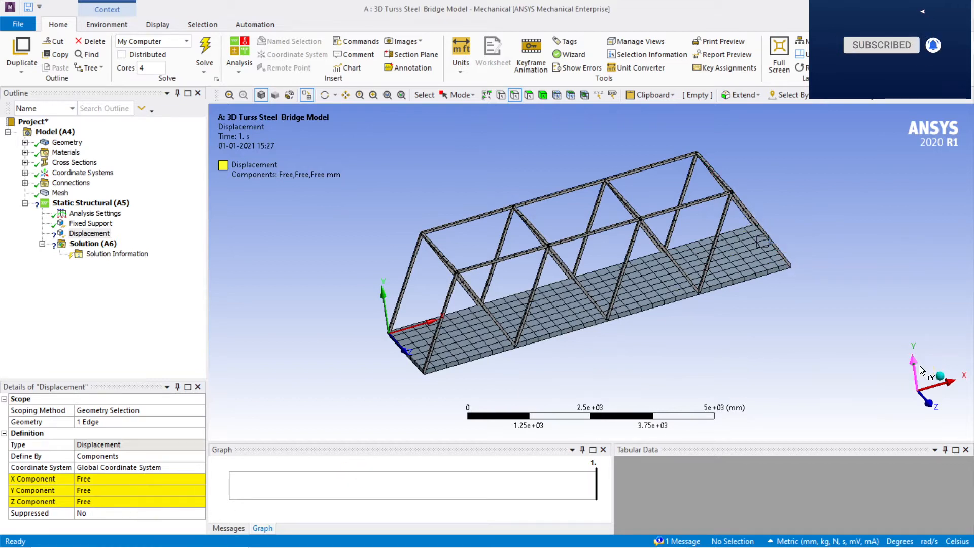
click(182, 490)
click(200, 491)
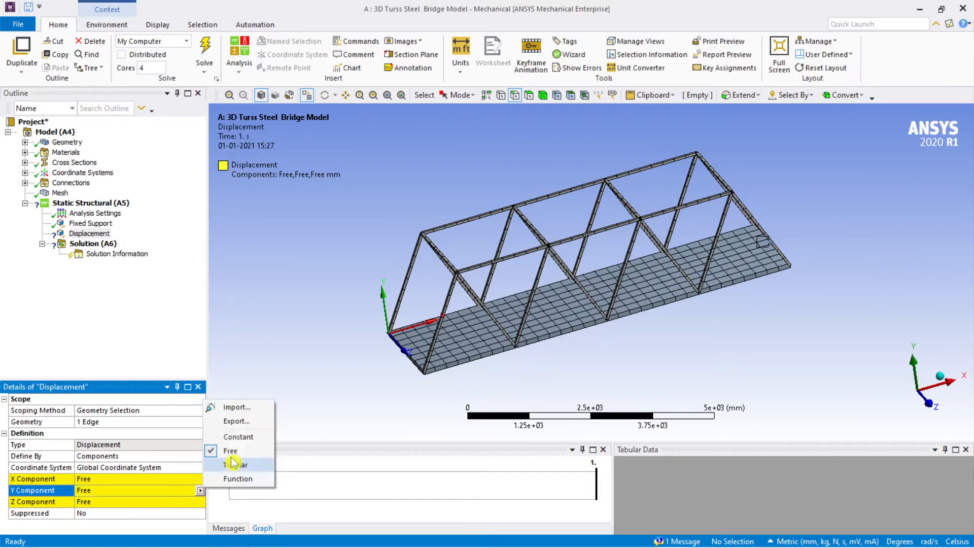
click(242, 437)
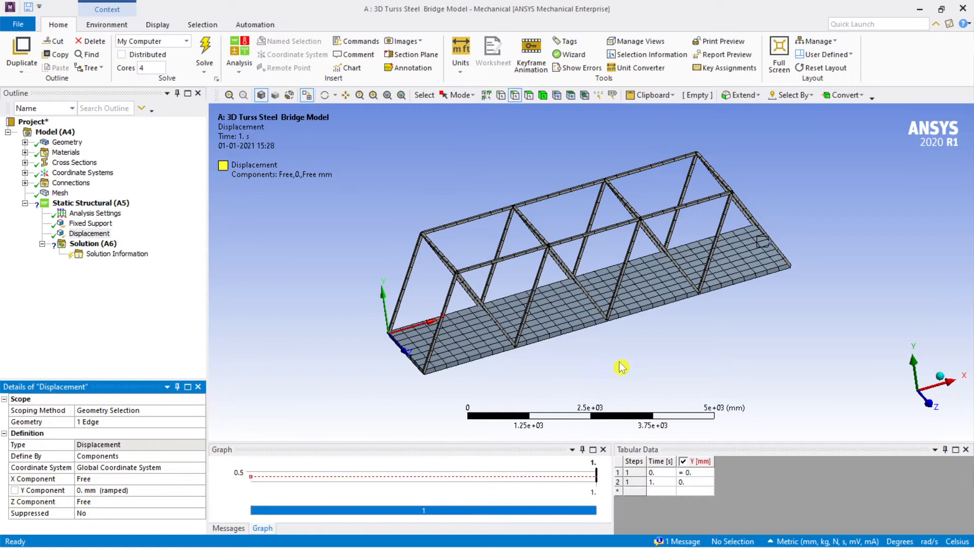
Step: Add a pressure load to the static structural analysis and scope it to the deck face
middle_drag(674, 361, 679, 374)
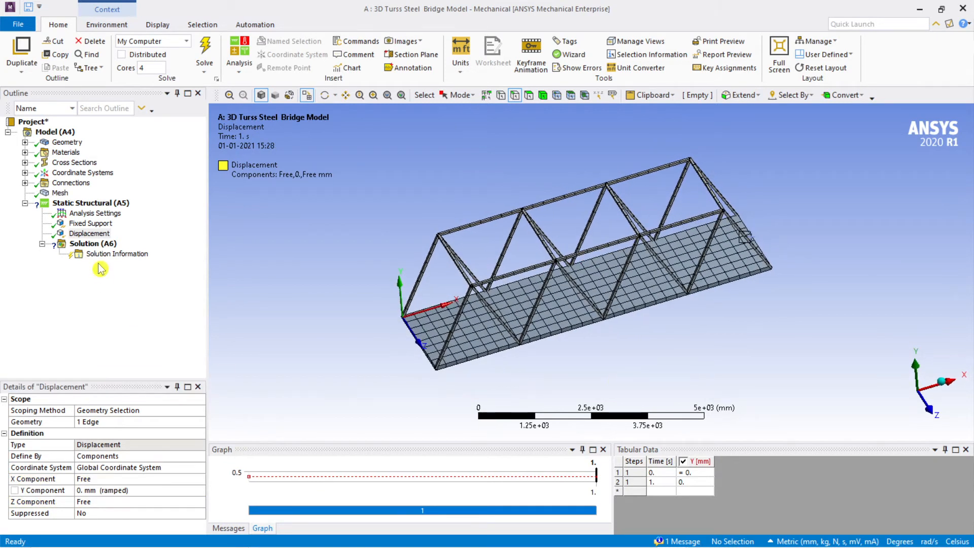
click(101, 203)
right_click(104, 202)
mouse_move(135, 214)
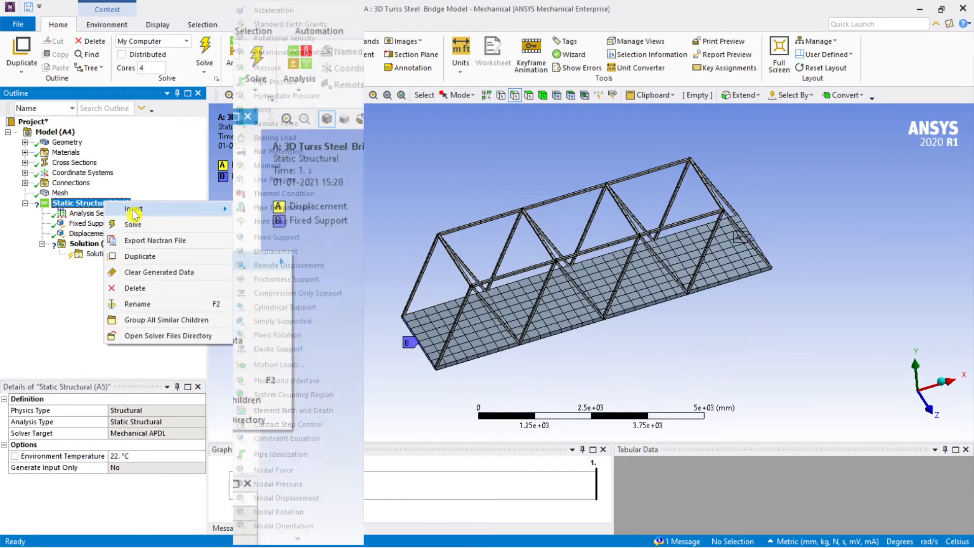
click(291, 68)
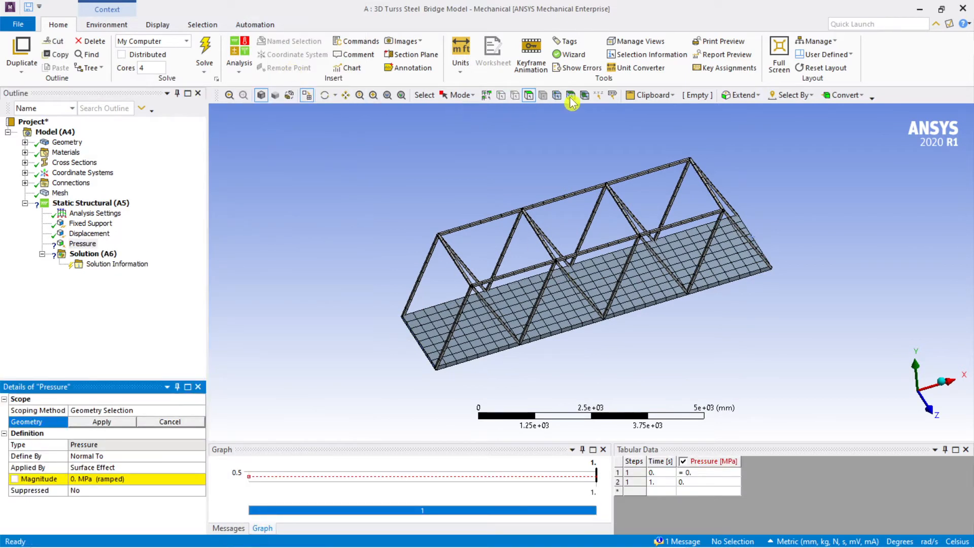
click(604, 274)
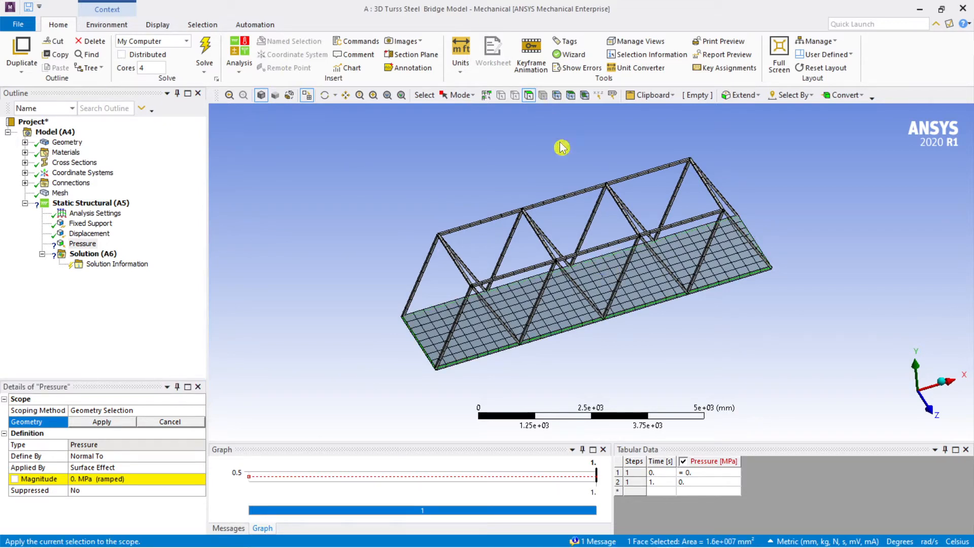
click(612, 269)
click(615, 256)
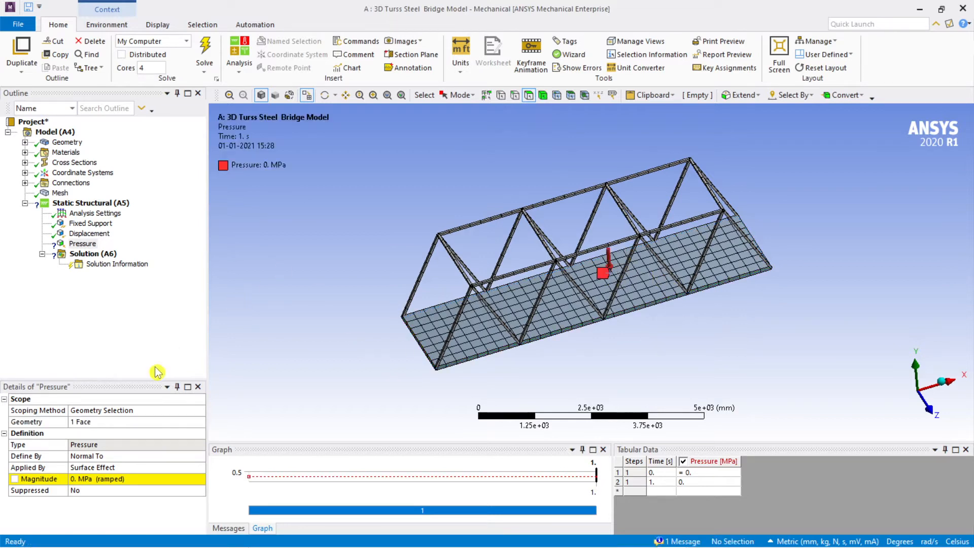
Step: Set the magnitude of the deck pressure to 0.2 MPa
click(95, 481)
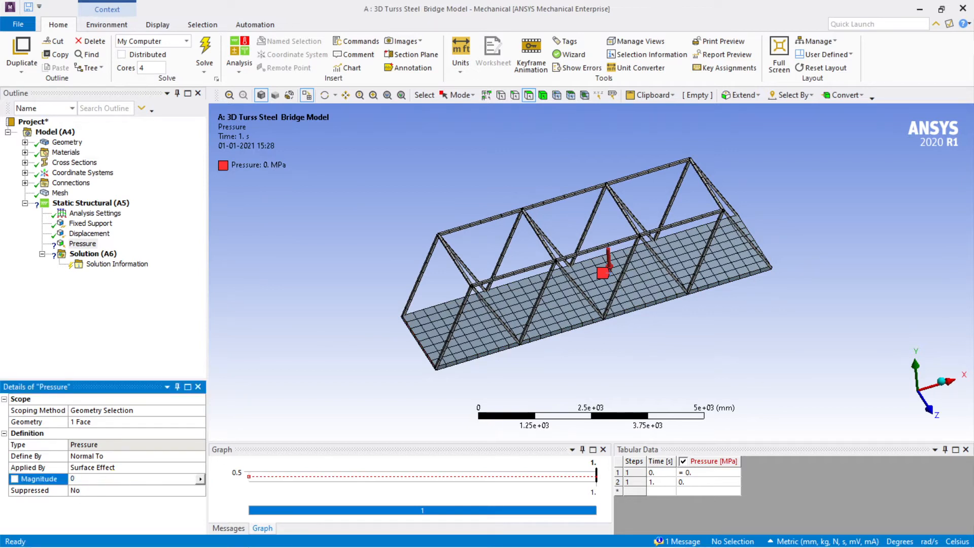
key(Return)
mouse_move(322, 306)
middle_down()
mouse_move(320, 280)
mouse_move(316, 294)
middle_up()
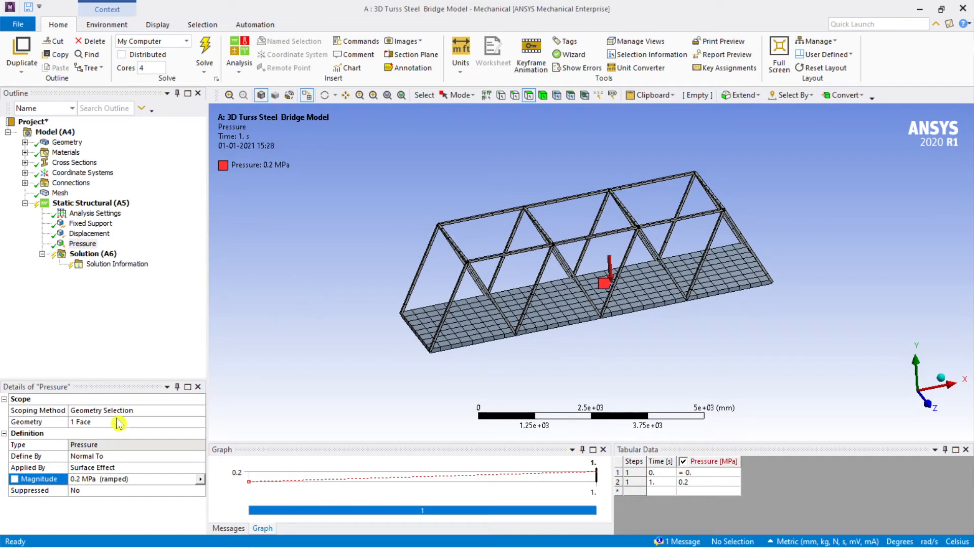
Step: Add a total deformation result to the static structural solution
click(92, 255)
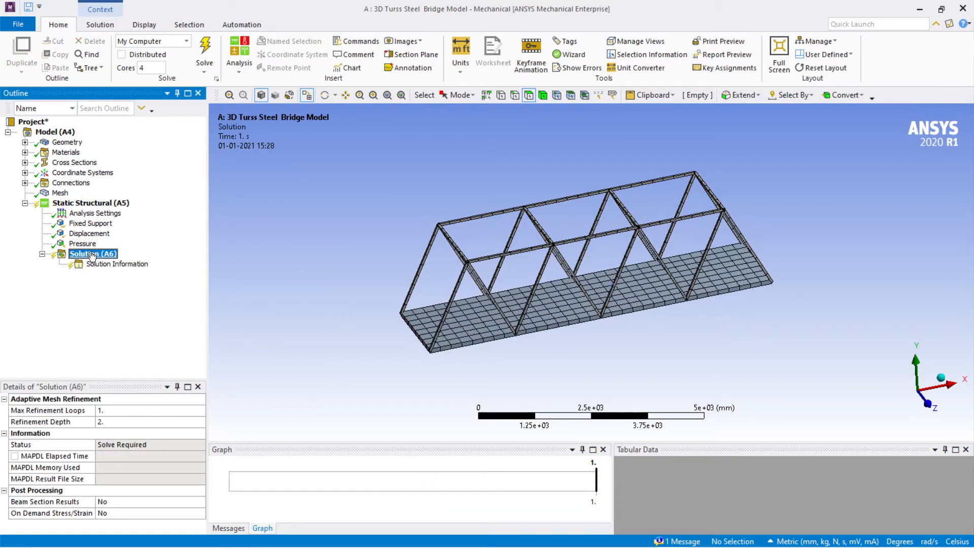
right_click(92, 255)
mouse_move(119, 261)
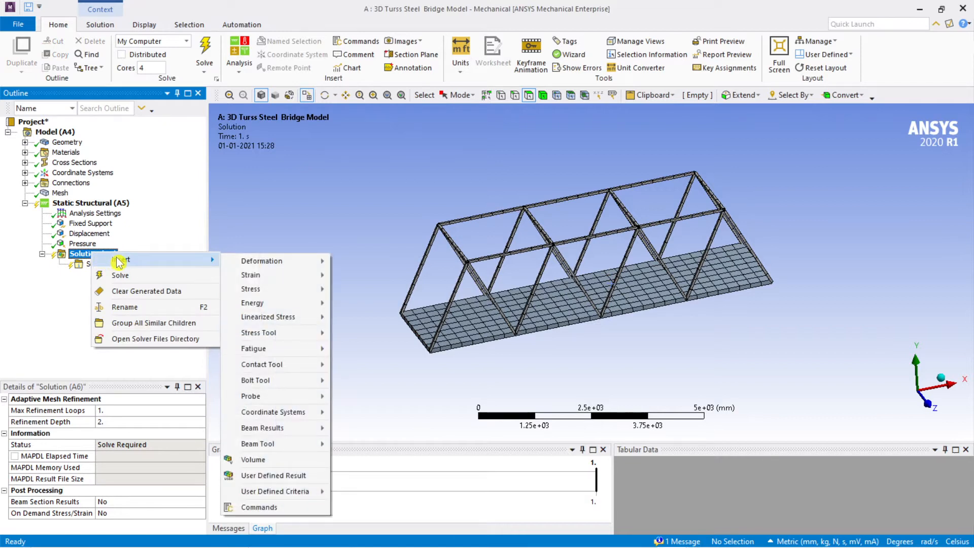
mouse_move(304, 261)
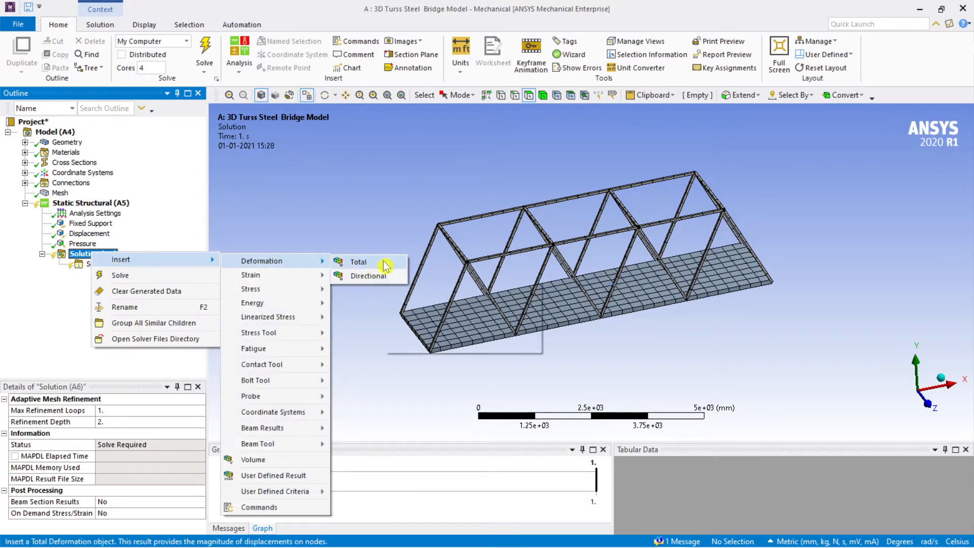
click(384, 264)
Step: Add an equivalent (von-Mises) stress result for all bodies to the solution
click(102, 254)
right_click(110, 254)
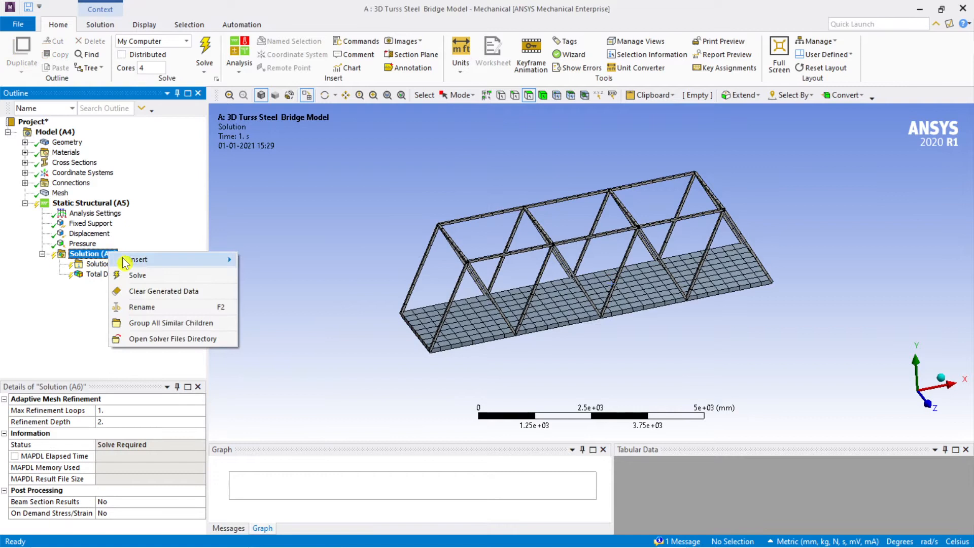
mouse_move(129, 260)
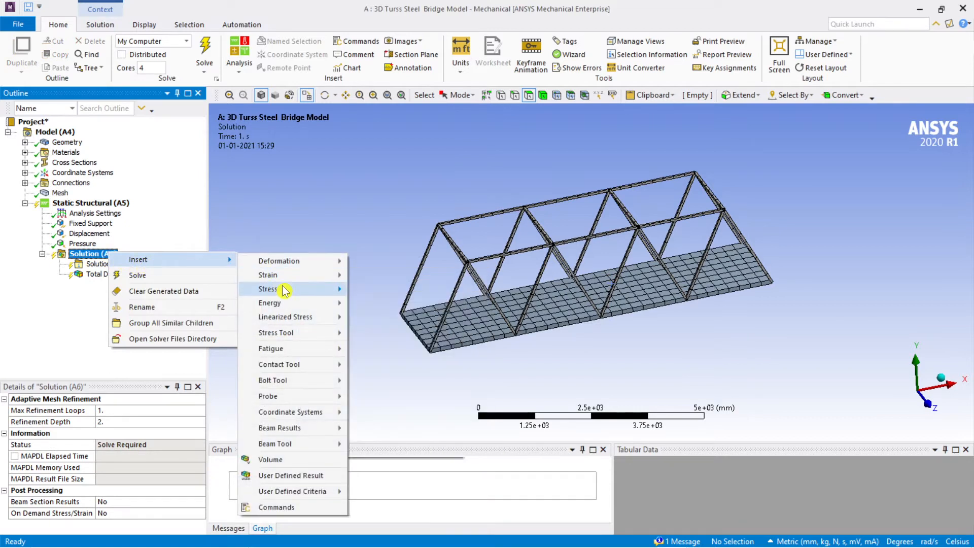
mouse_move(284, 291)
click(388, 292)
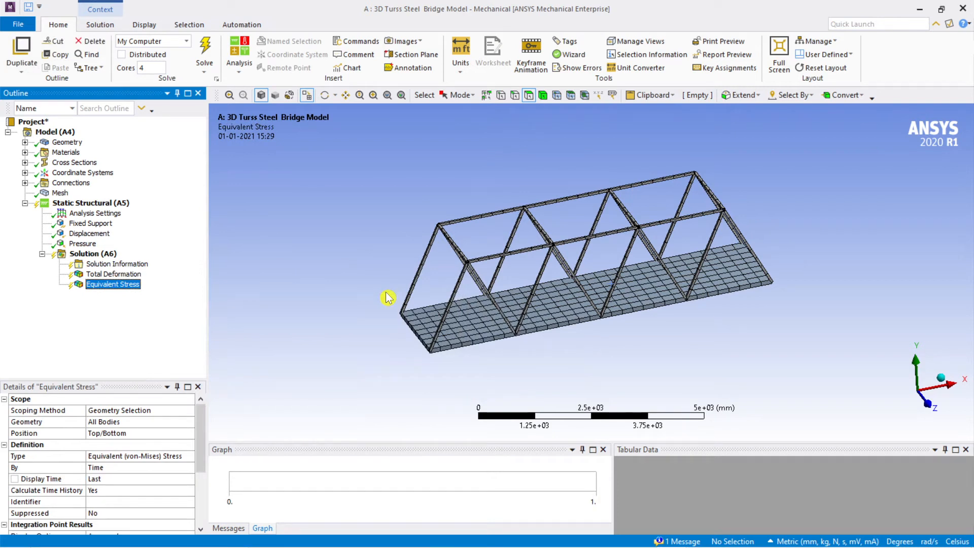
Step: Solve the static structural analysis with the total deformation and equivalent stress results
click(97, 255)
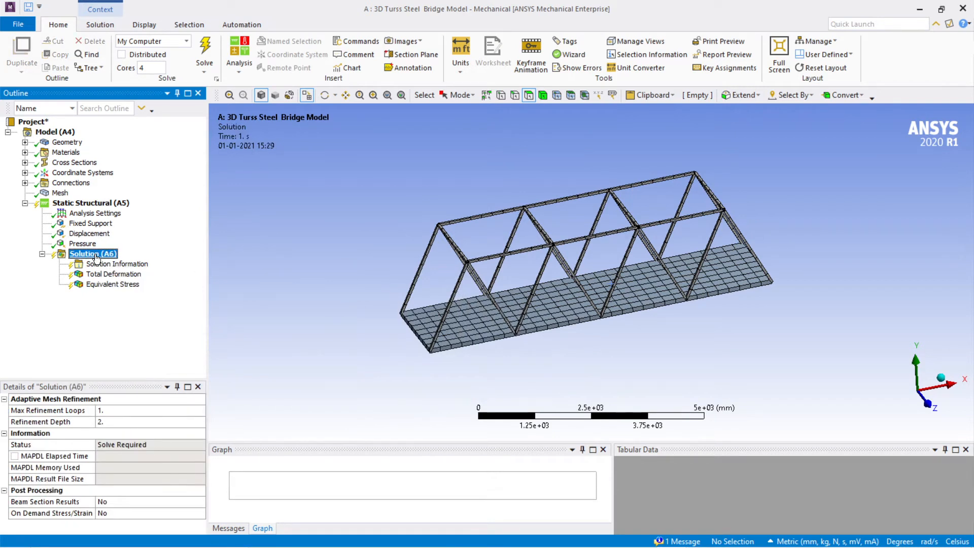
right_click(96, 255)
click(113, 277)
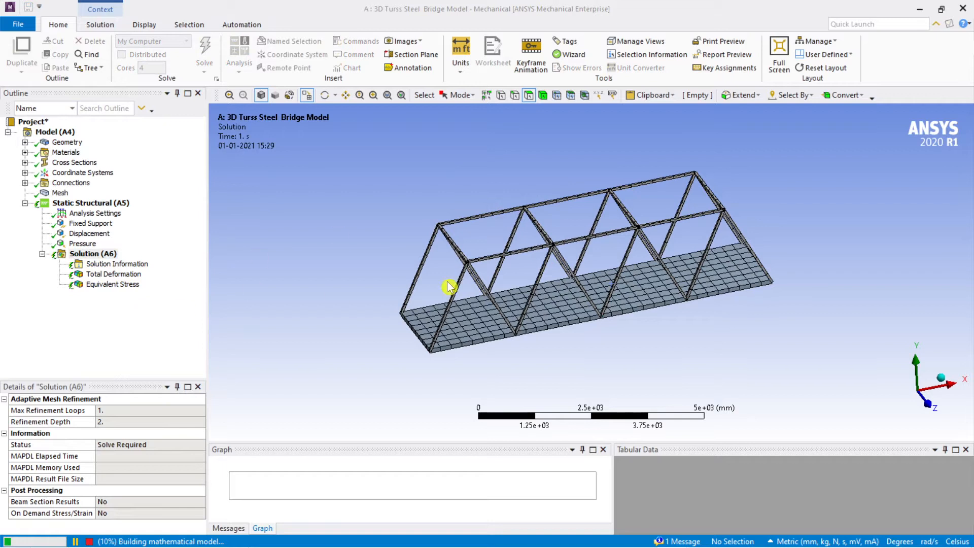
scroll(695, 340, down, 1)
scroll(695, 340, up, 4)
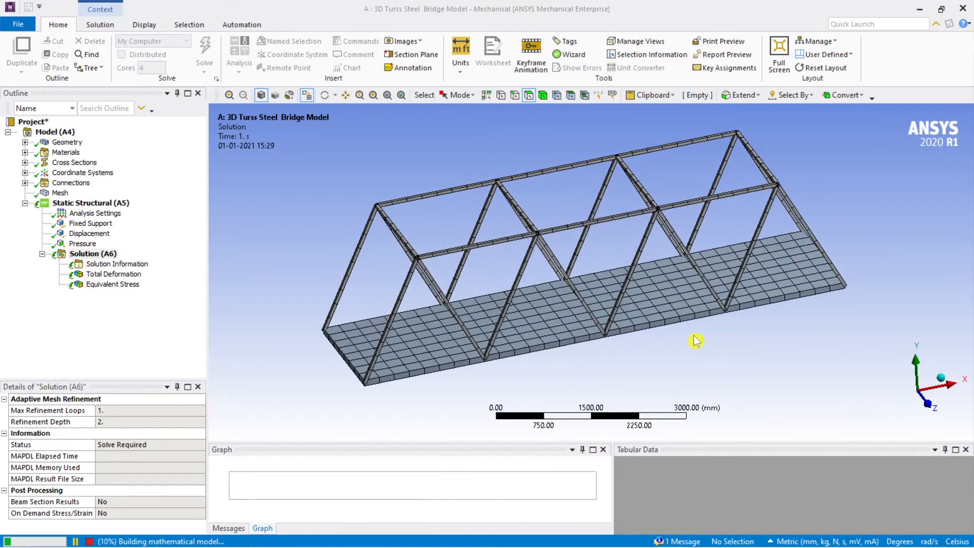
mouse_move(695, 336)
middle_down()
mouse_move(678, 327)
mouse_move(681, 340)
mouse_move(682, 317)
mouse_move(660, 322)
mouse_move(663, 337)
middle_up()
scroll(656, 321, up, 2)
scroll(656, 321, down, 2)
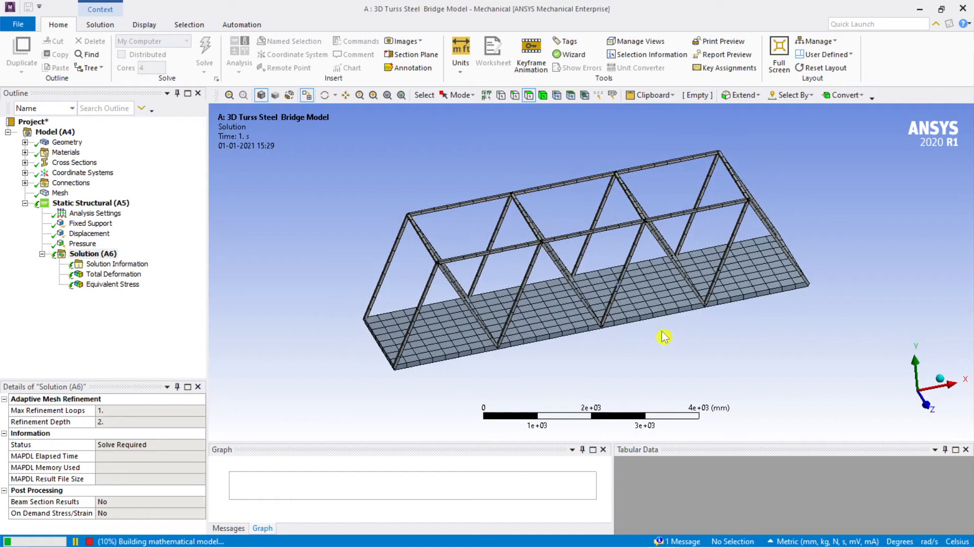
scroll(562, 236, up, 1)
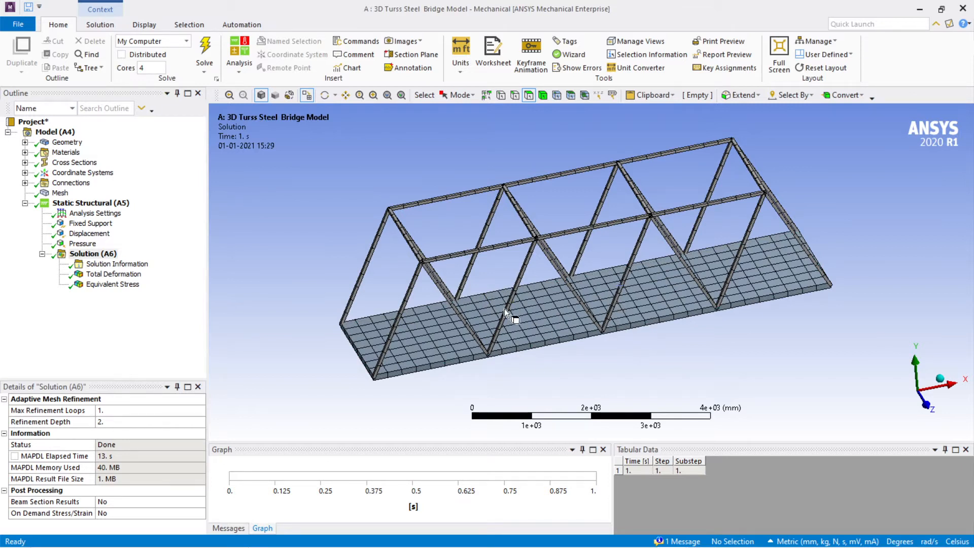
Step: Display the total deformation result and examine how the deck and truss members deflect
click(130, 276)
click(105, 255)
click(116, 274)
middle_drag(441, 285, 505, 302)
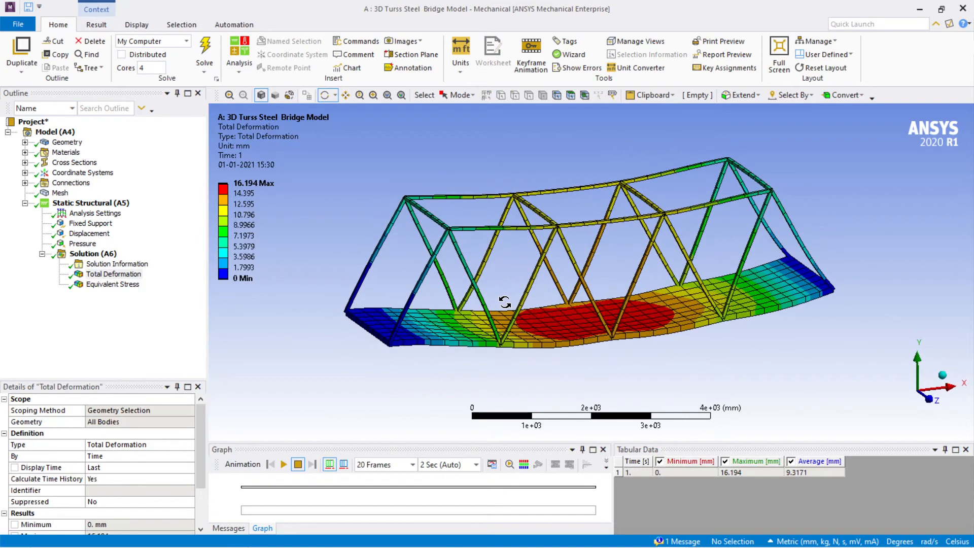
middle_drag(629, 325, 633, 337)
scroll(571, 318, up, 3)
scroll(571, 320, down, 4)
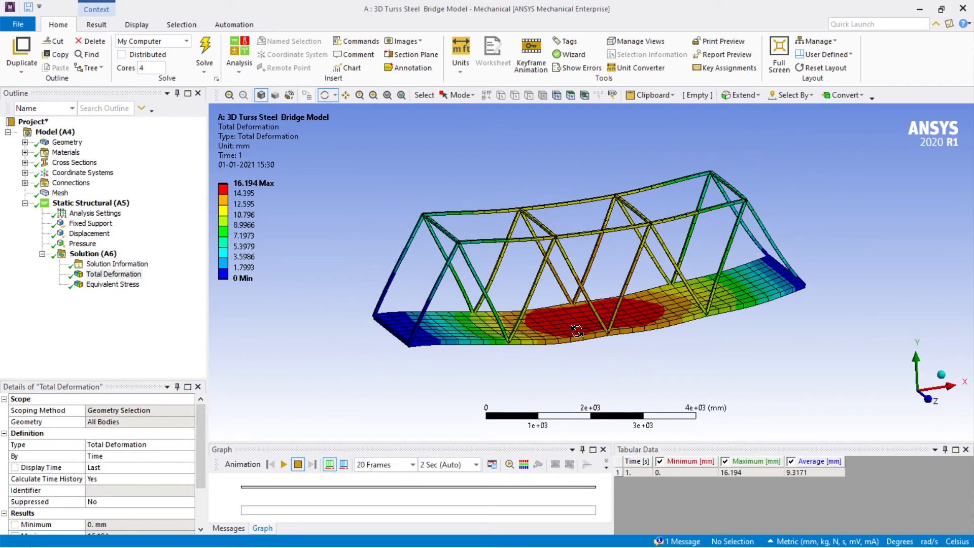
Step: Display the equivalent stress result and examine the stress distribution at both ends of the deck
click(113, 284)
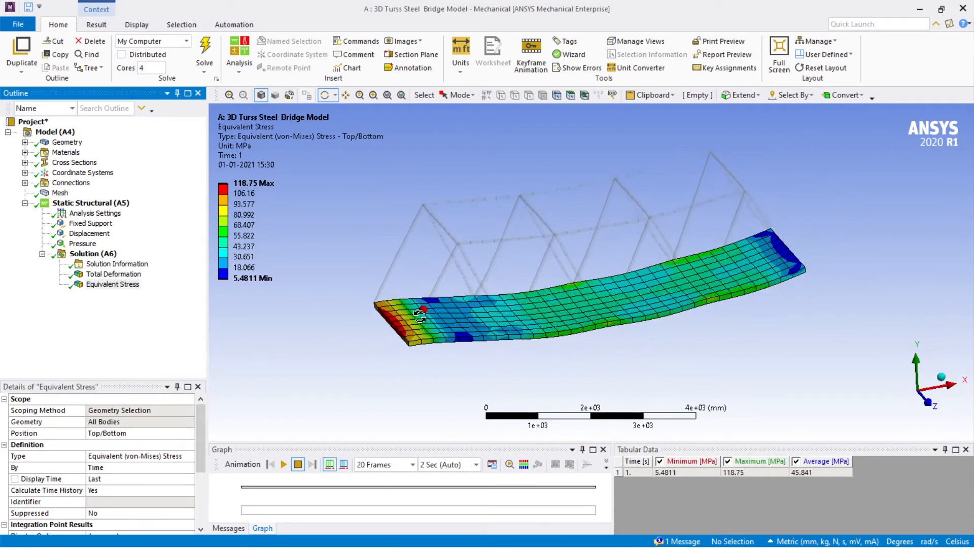
middle_drag(420, 316, 412, 327)
scroll(361, 323, up, 4)
mouse_move(271, 367)
middle_down()
mouse_move(308, 347)
mouse_move(262, 369)
middle_up()
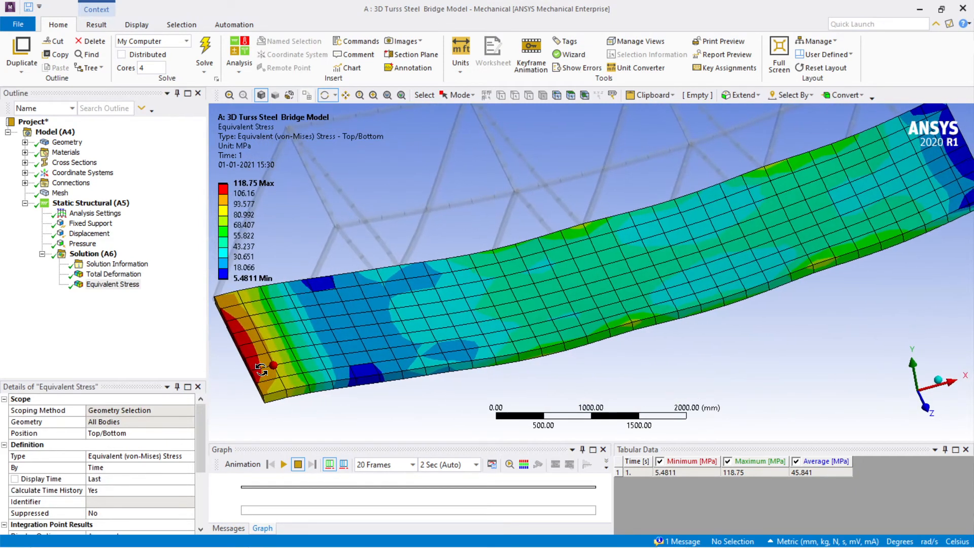
scroll(275, 367, down, 2)
middle_drag(873, 188, 879, 192)
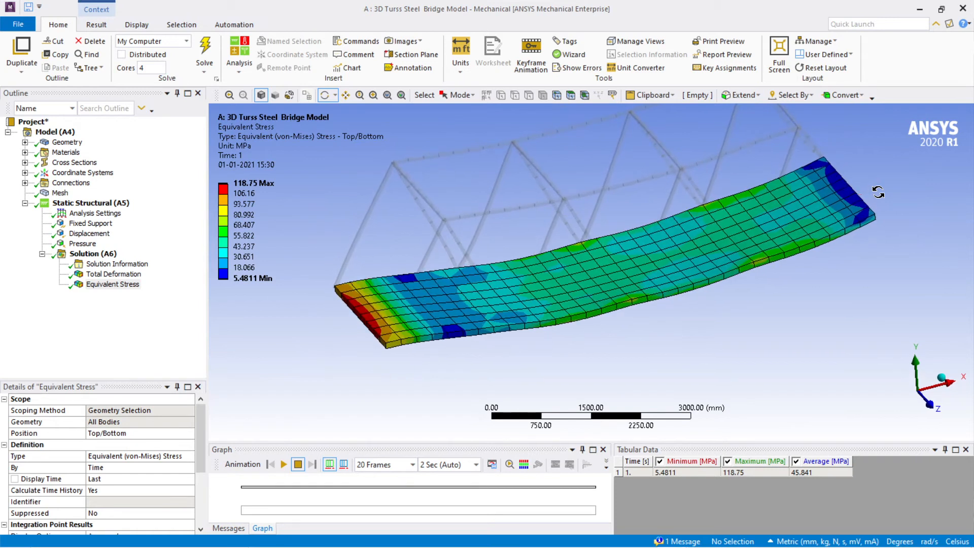
Step: Compare the total deformation plot with the equivalent stress plot of the bridge
click(114, 274)
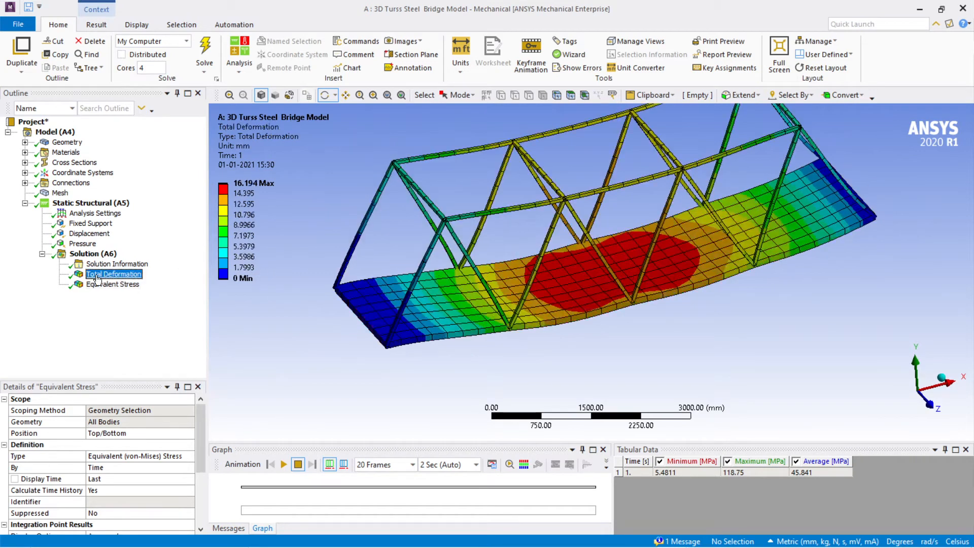
click(113, 284)
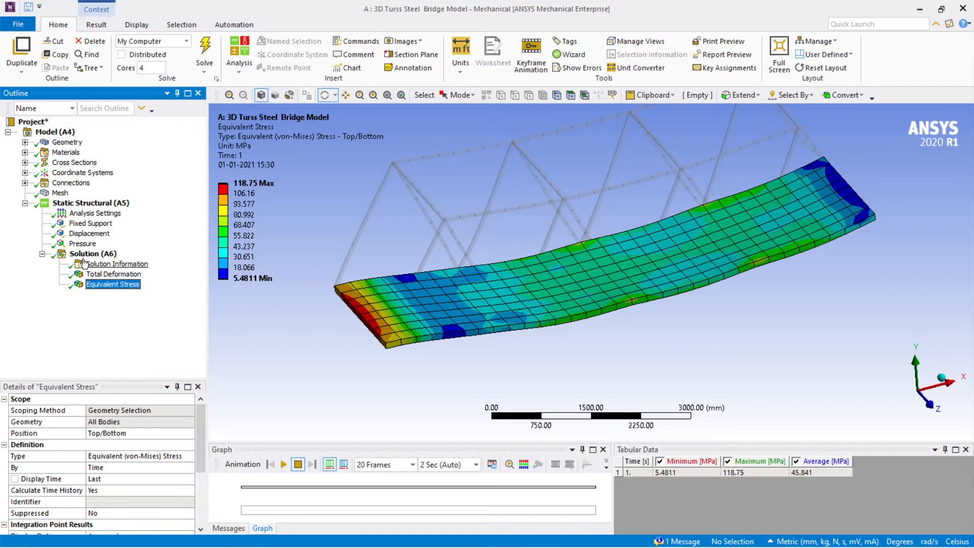
click(108, 286)
scroll(612, 193, down, 2)
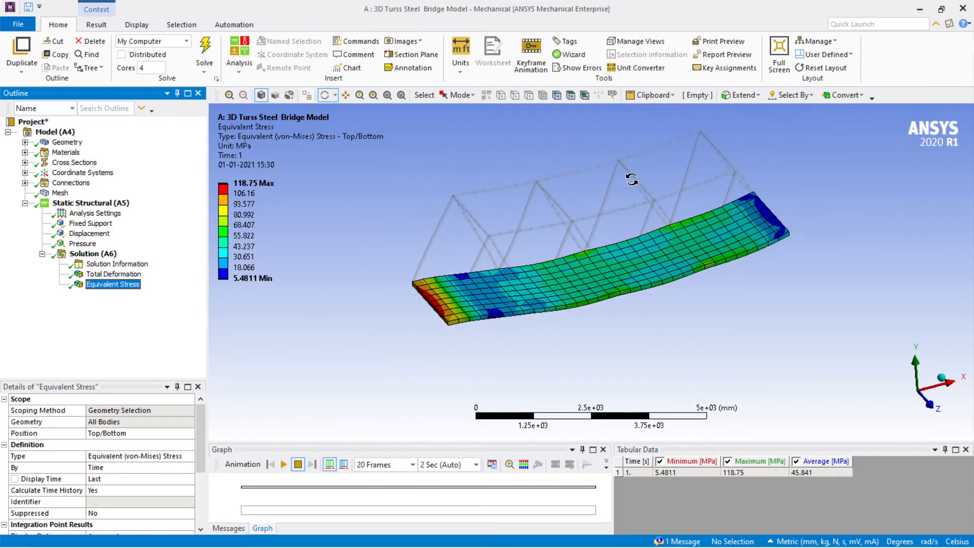
drag(632, 179, 628, 188)
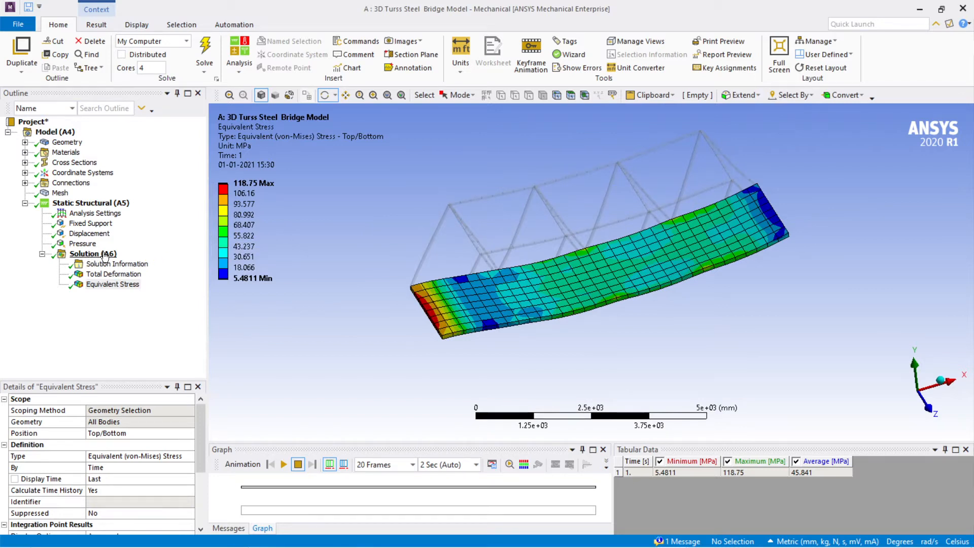
click(114, 274)
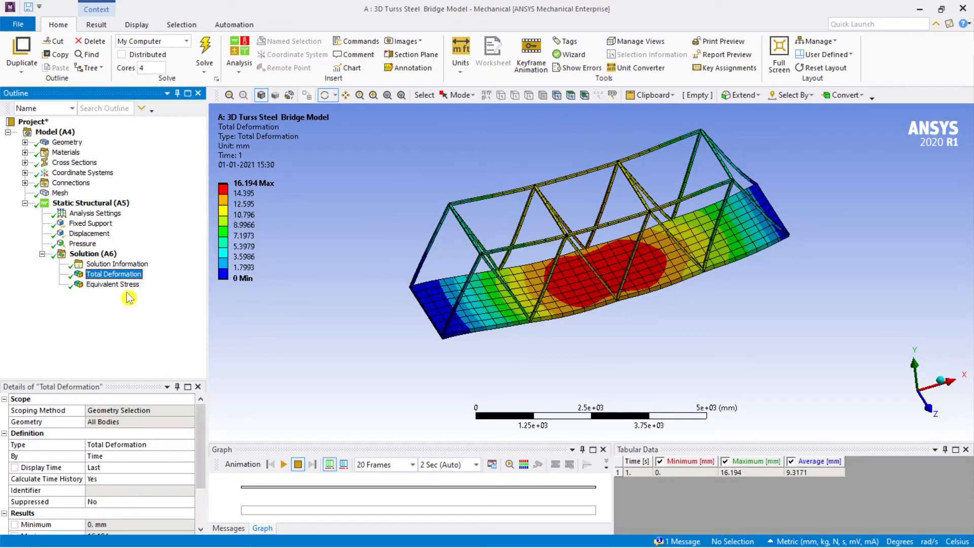
click(113, 285)
Step: Add a maximum principal stress result to the solution and evaluate it
click(106, 253)
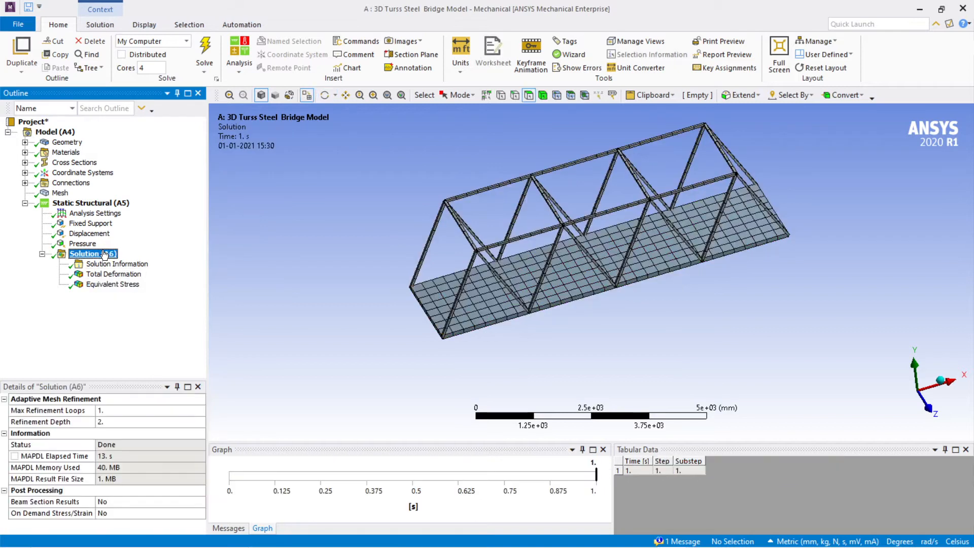
right_click(104, 253)
mouse_move(141, 260)
mouse_move(307, 288)
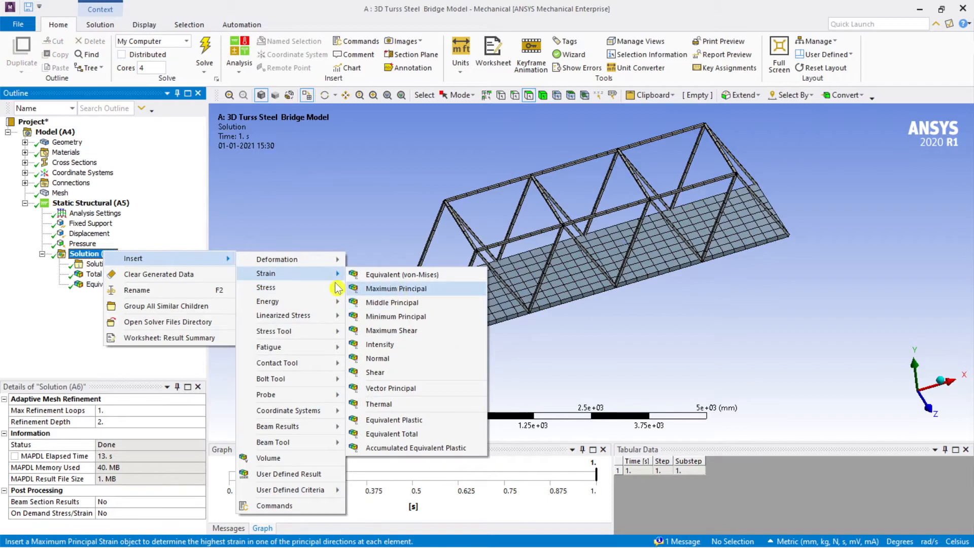
click(388, 302)
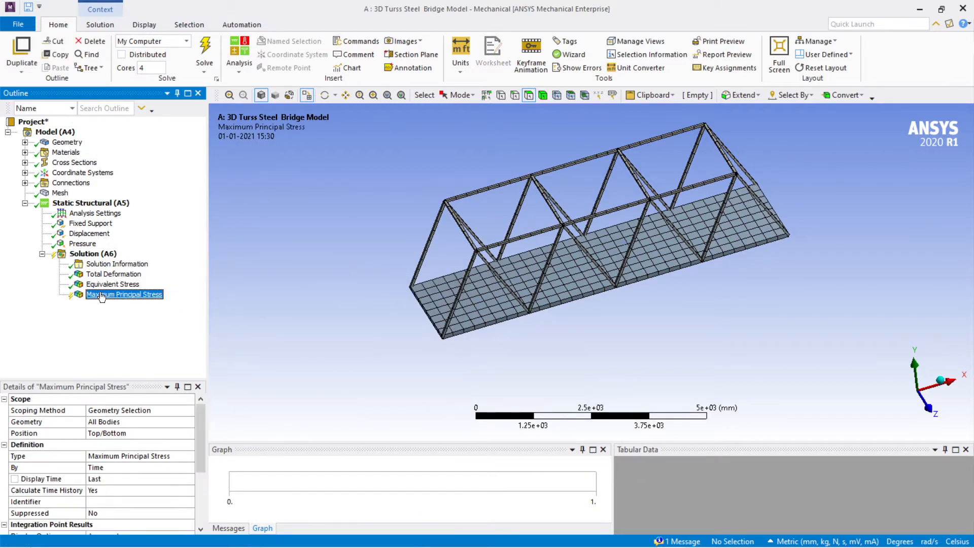
right_click(101, 297)
click(144, 318)
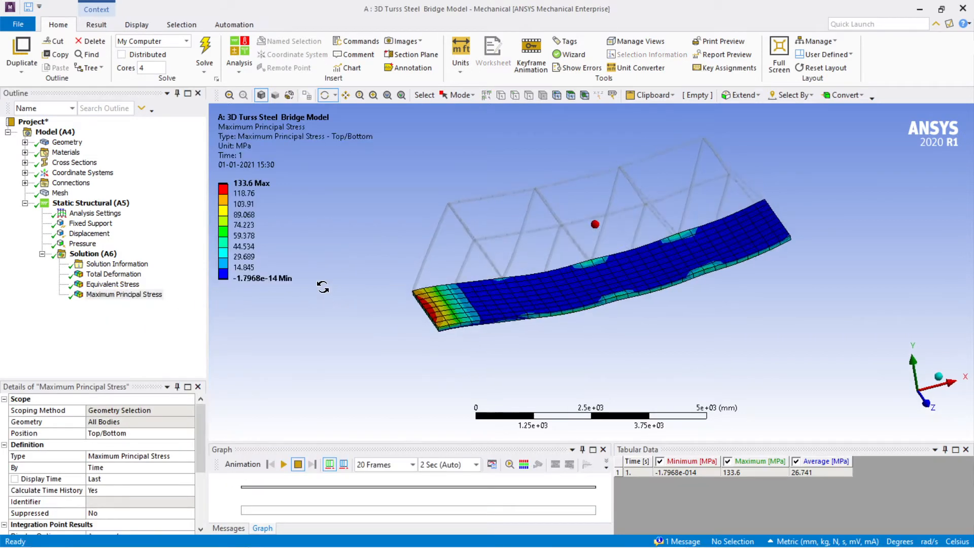
Step: Review the deck's pressure load and the equivalent stress it causes
click(86, 246)
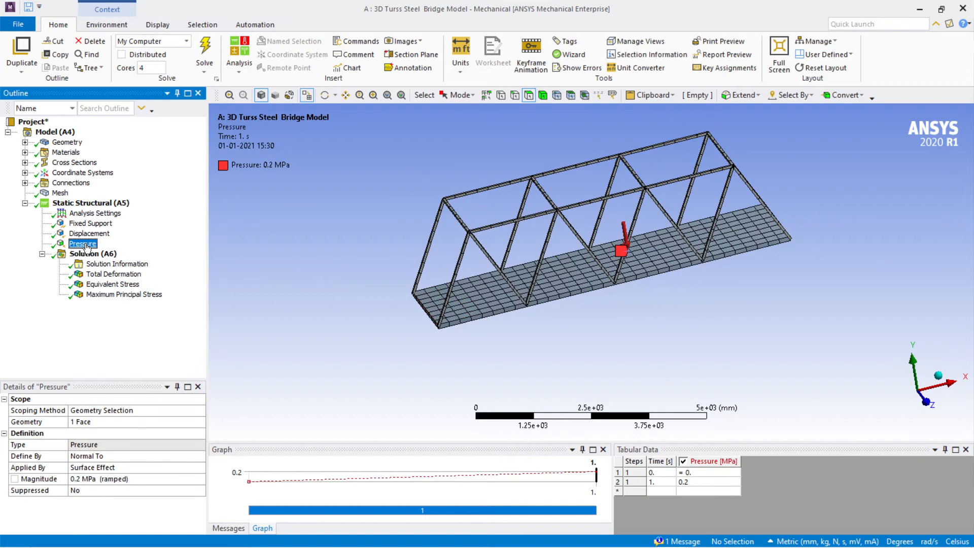
click(113, 284)
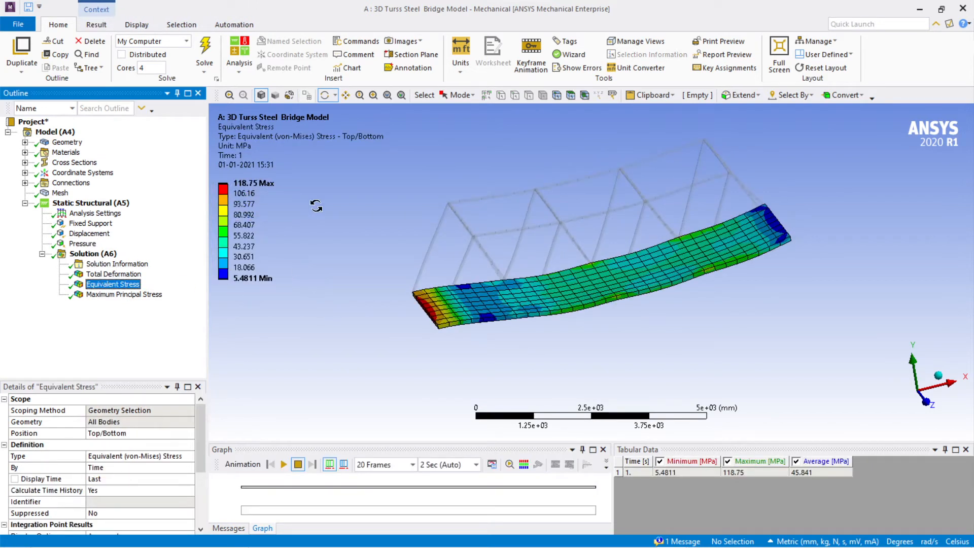
scroll(404, 232, up, 2)
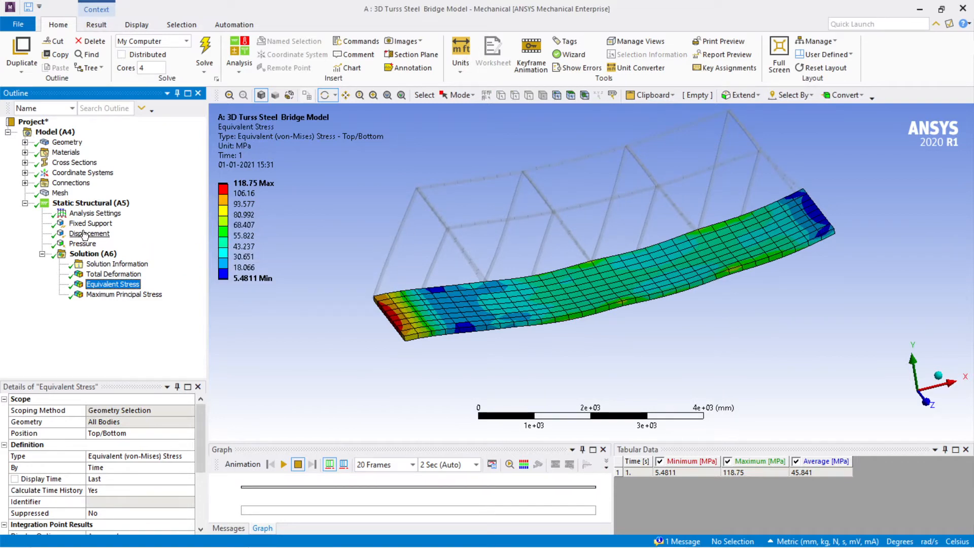
Step: Set the magnitude of the deck pressure to 0.5 MPa and solve the analysis again
click(82, 244)
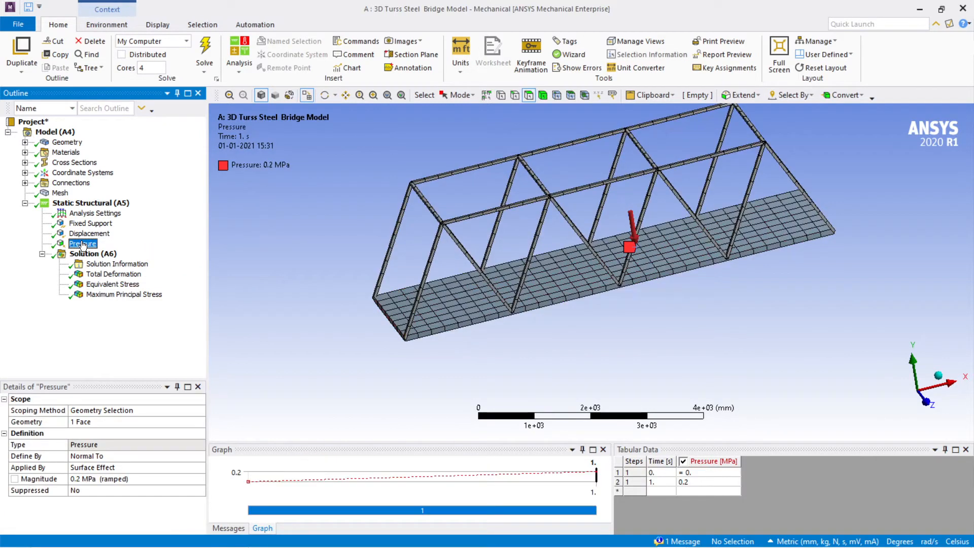
click(109, 478)
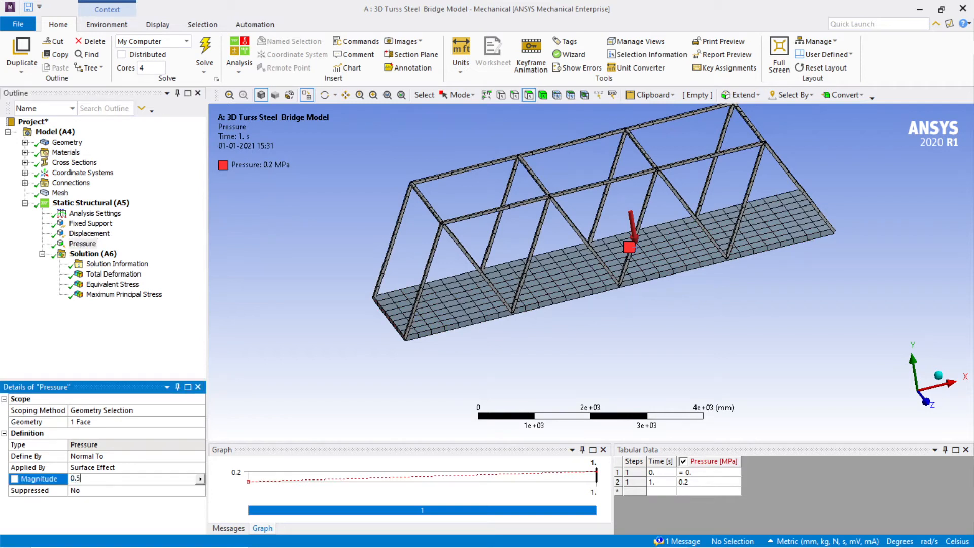
key(Return)
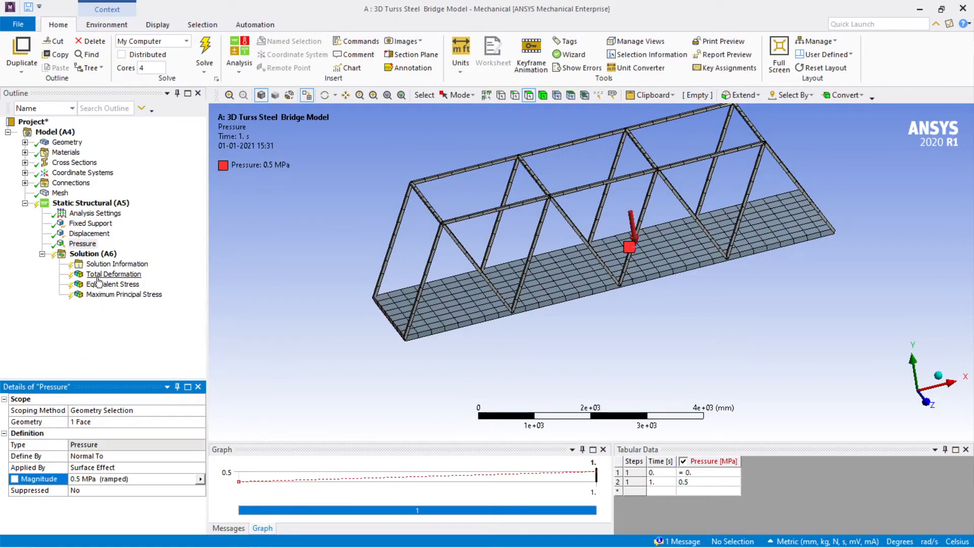
click(93, 254)
right_click(102, 252)
click(144, 274)
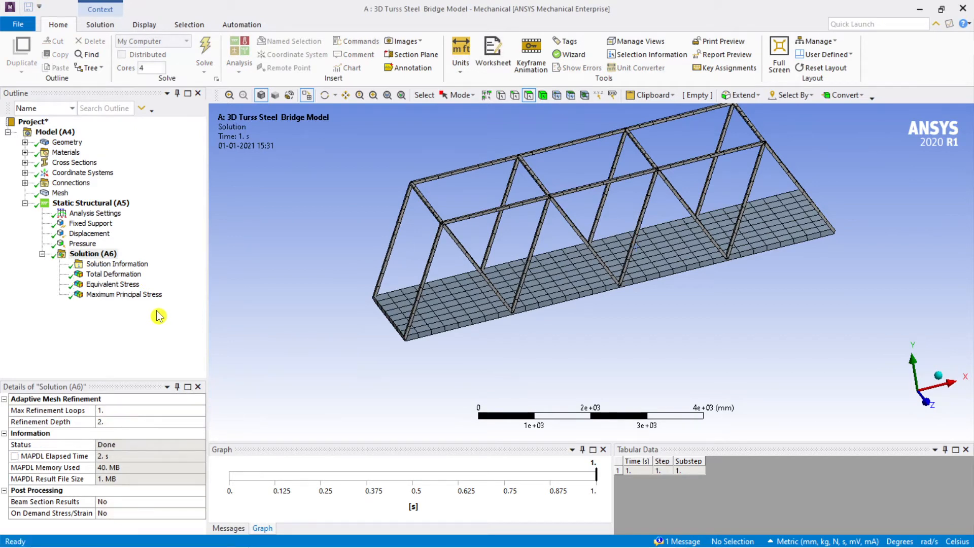
Step: Examine the updated total deformation and equivalent stress results and their legend values
click(140, 274)
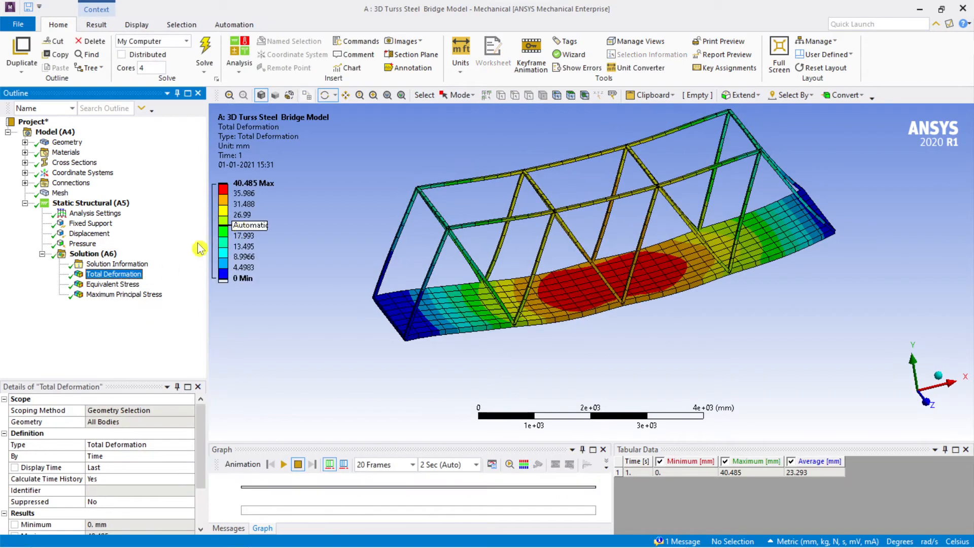
click(125, 287)
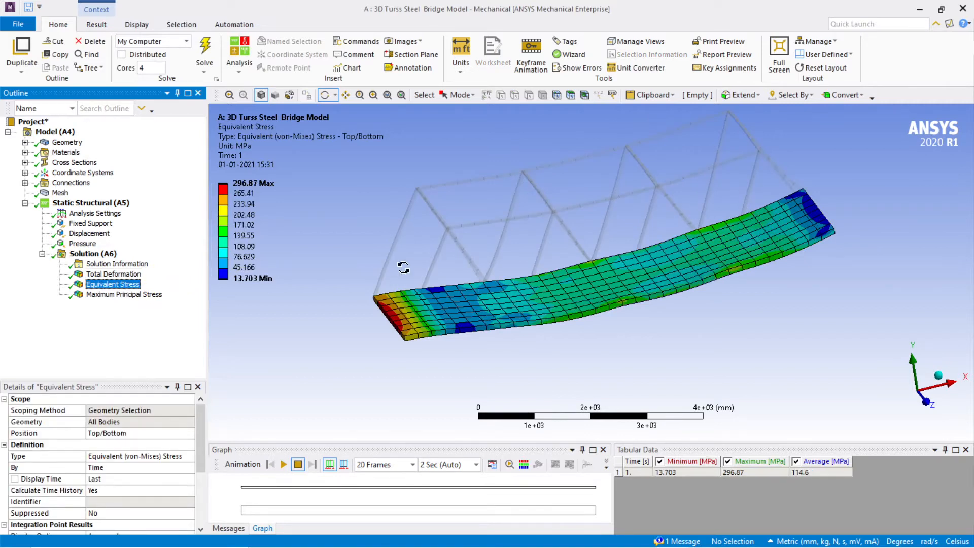
scroll(403, 267, up, 5)
scroll(475, 297, down, 3)
click(243, 196)
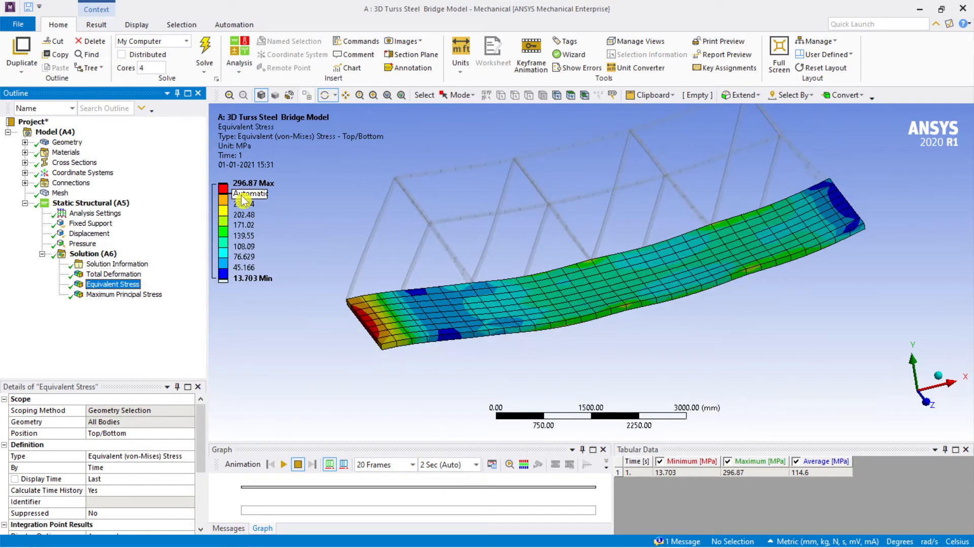
Step: Examine the equivalent stress contours and legend from several view angles, and view the maximum principal stress result
click(80, 245)
click(112, 284)
click(263, 196)
drag(282, 225, 411, 235)
mouse_move(475, 246)
mouse_down()
mouse_move(466, 244)
mouse_move(469, 252)
mouse_up()
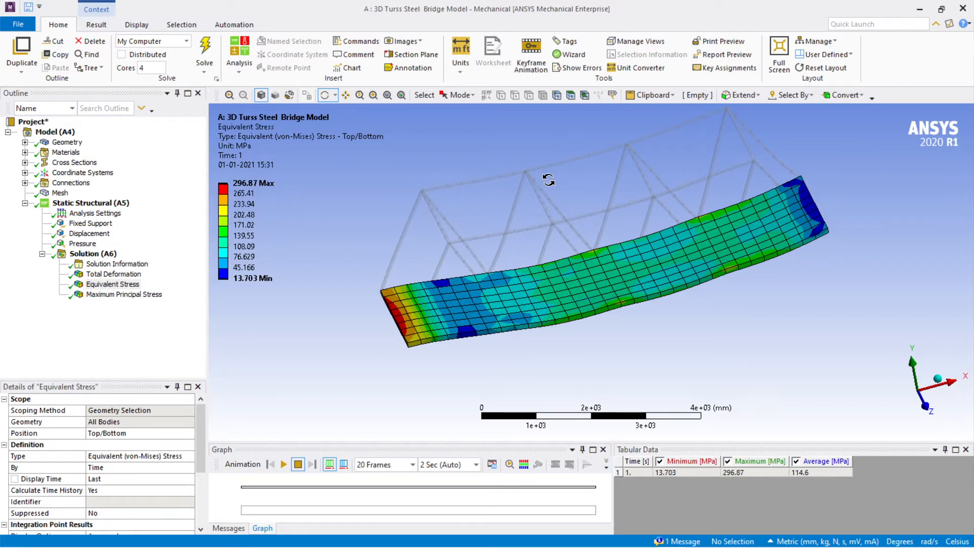
drag(553, 188, 545, 262)
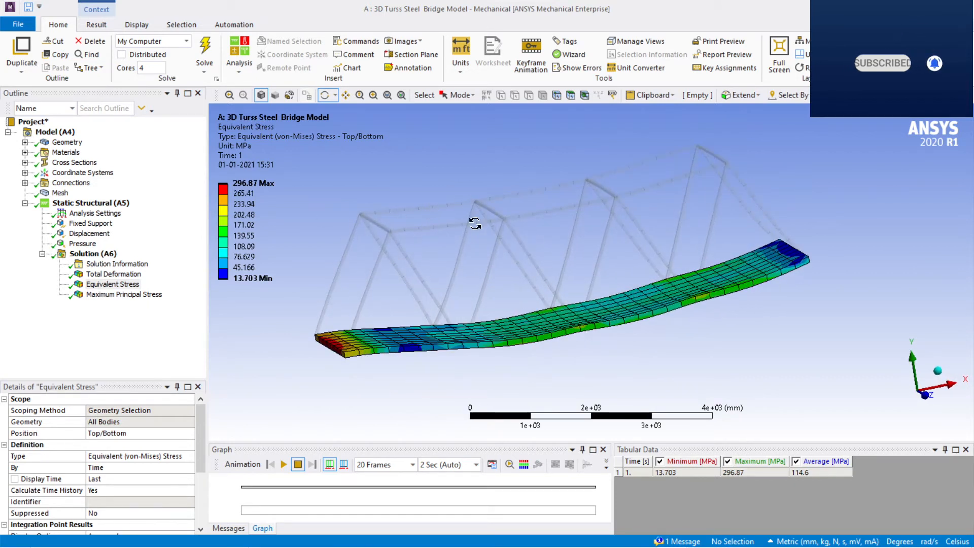
drag(474, 218, 359, 279)
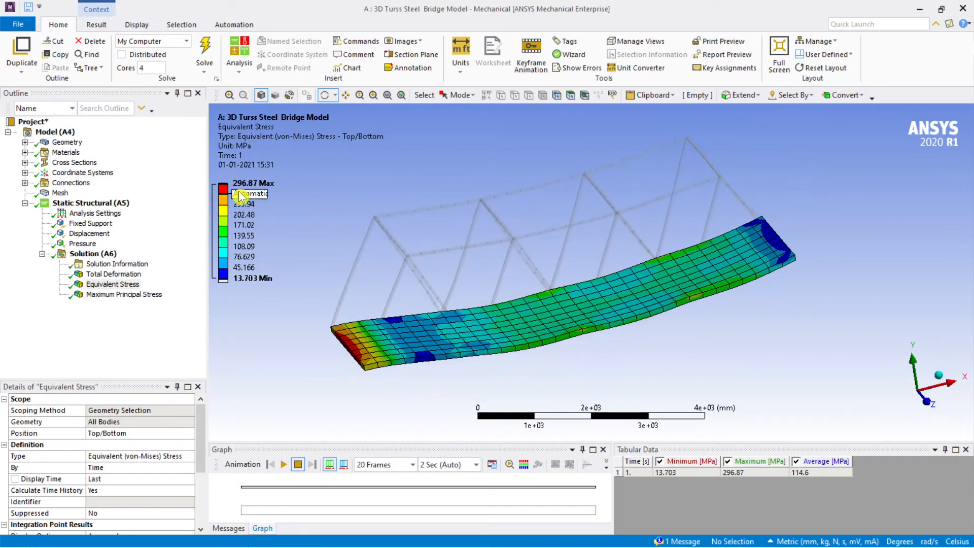
drag(509, 263, 510, 280)
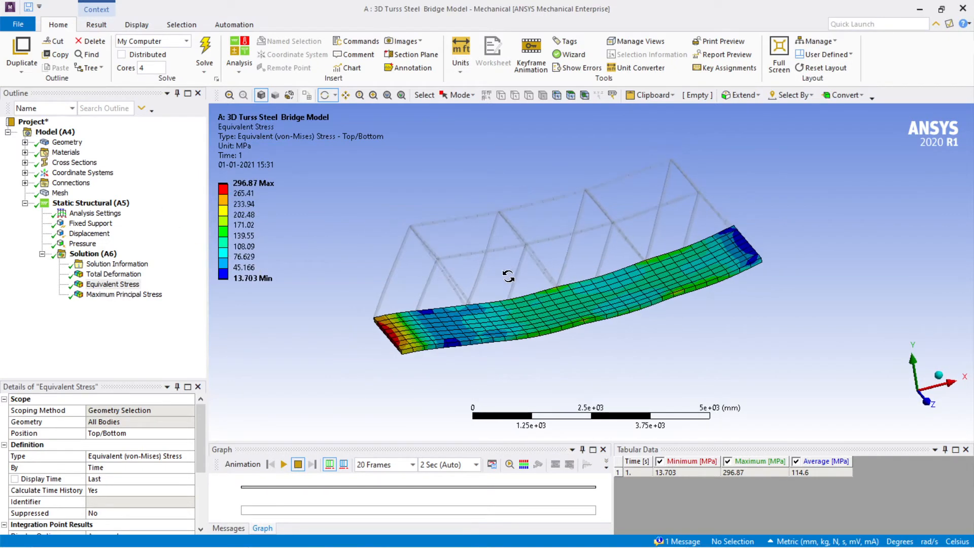
click(113, 283)
key(Down)
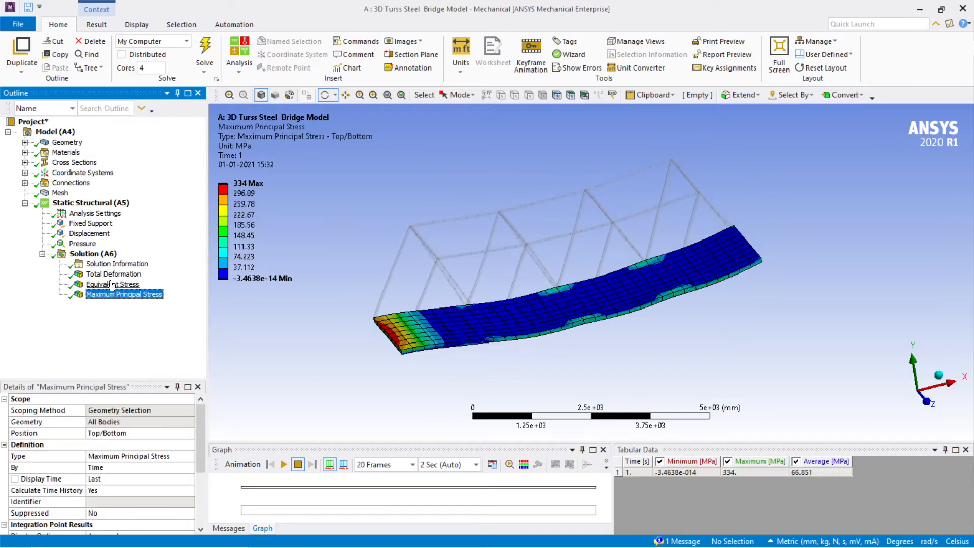
Step: Insert a two-point path as construction geometry under the model
click(94, 254)
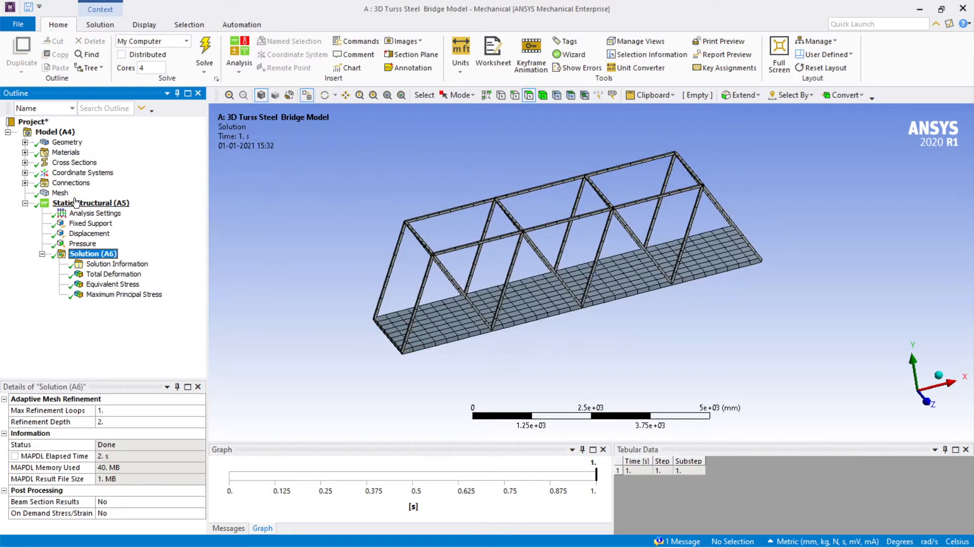
click(50, 132)
right_click(57, 132)
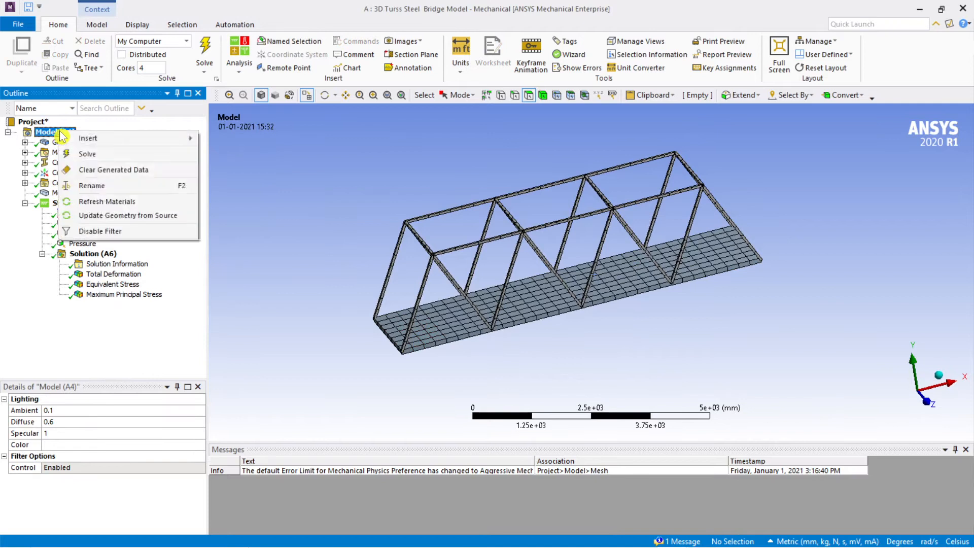
mouse_move(121, 142)
mouse_move(264, 172)
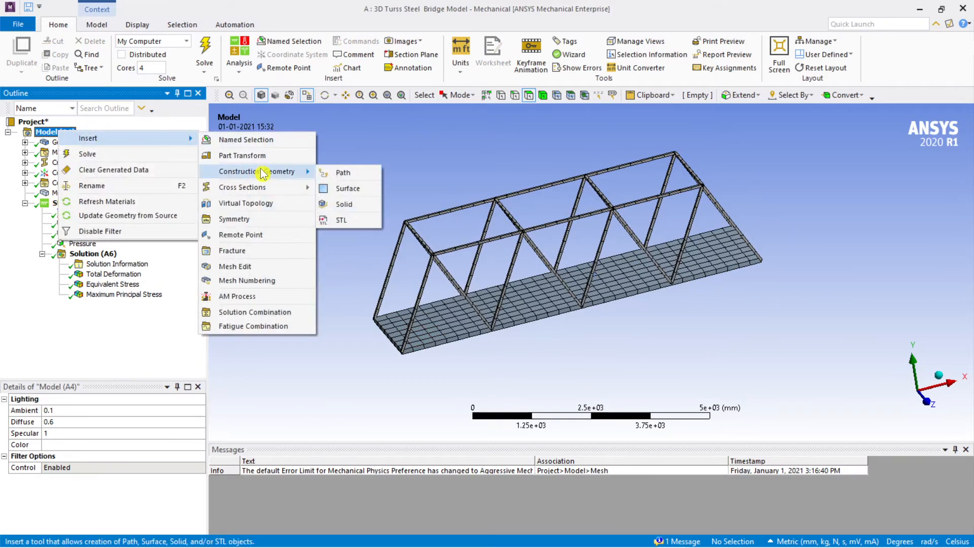
click(342, 174)
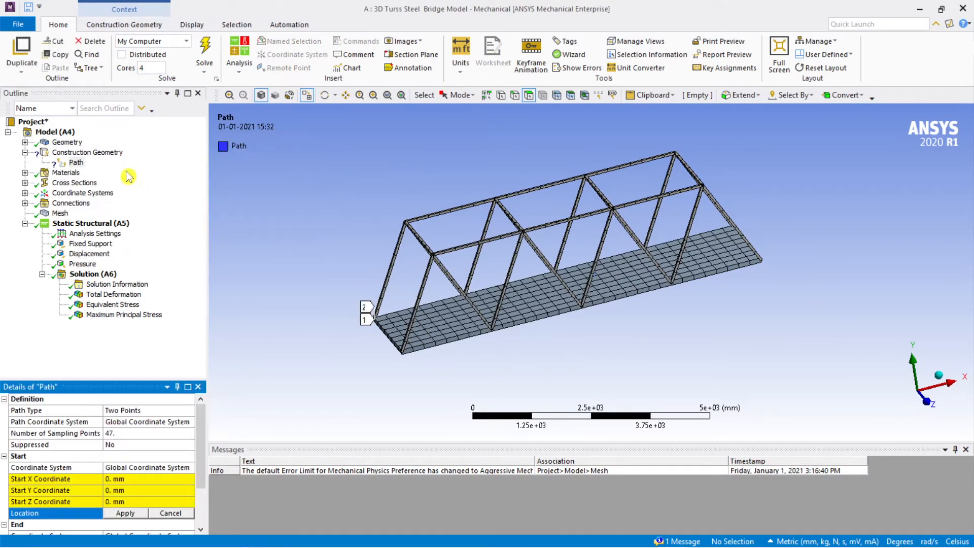
click(75, 163)
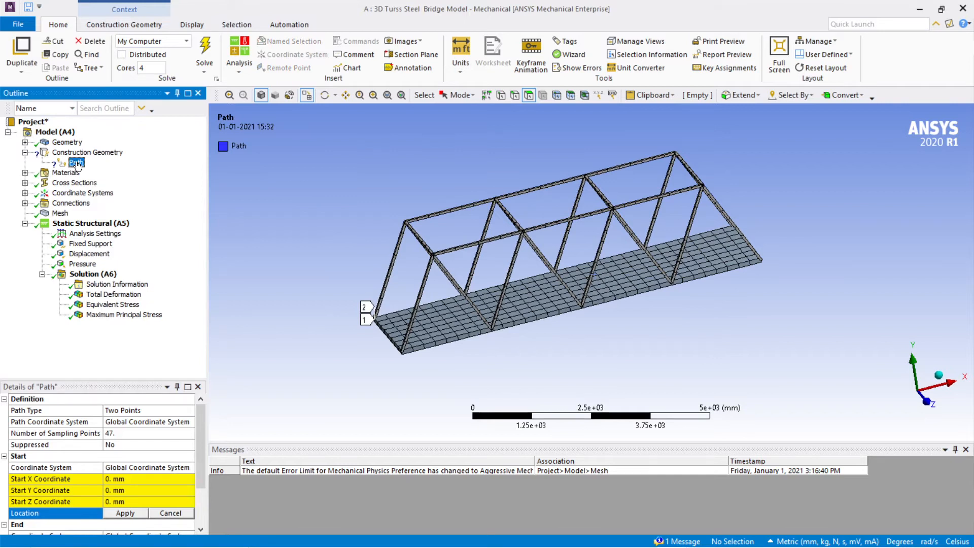
Step: Try to assign all six top chord edges of both trusses as the path's location
click(516, 95)
click(447, 250)
ctrl+click(546, 226)
ctrl+click(632, 210)
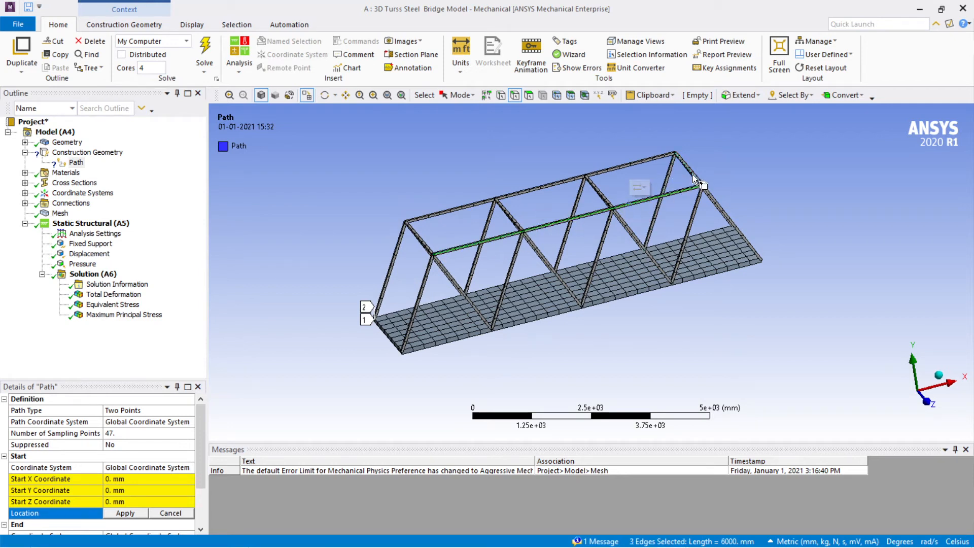
ctrl+click(458, 208)
ctrl+click(523, 193)
ctrl+click(607, 171)
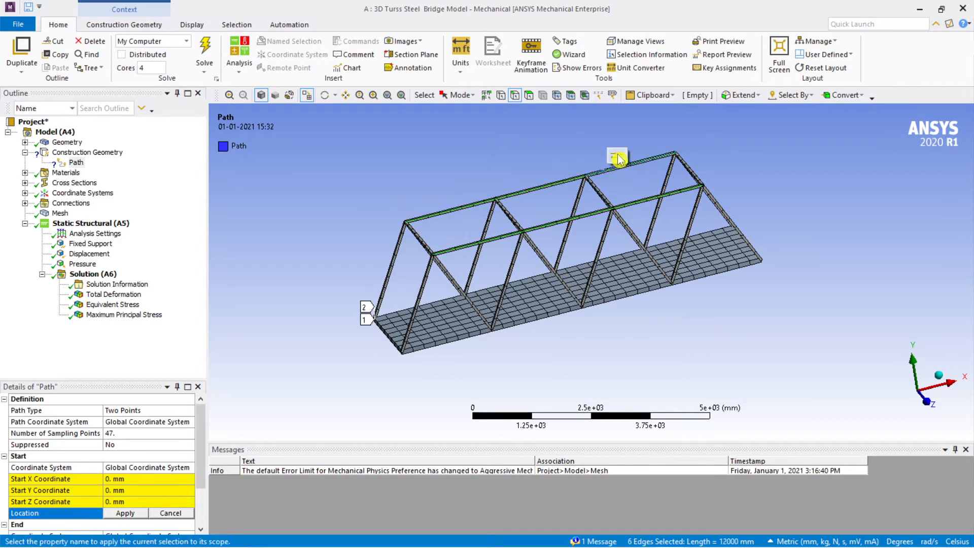
mouse_move(619, 158)
click(662, 157)
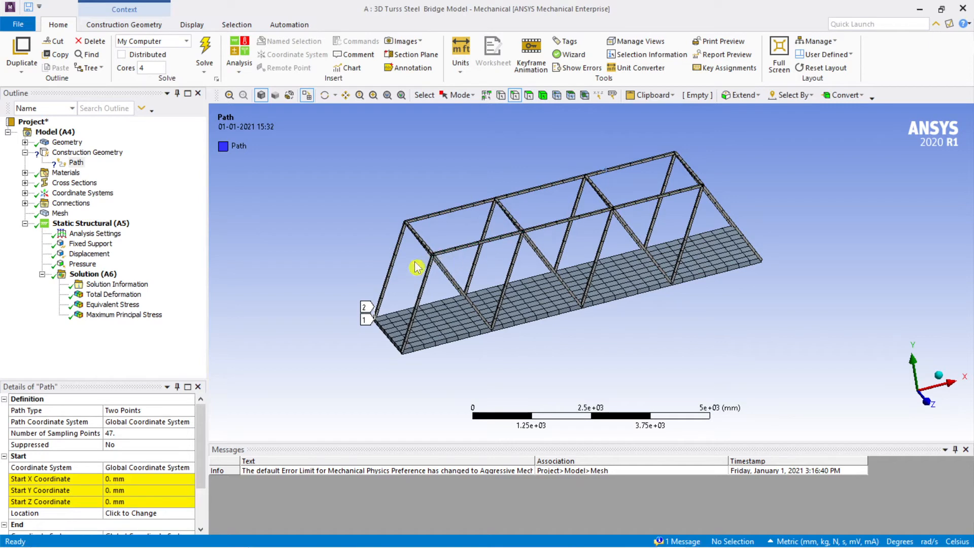
scroll(111, 493, down, 2)
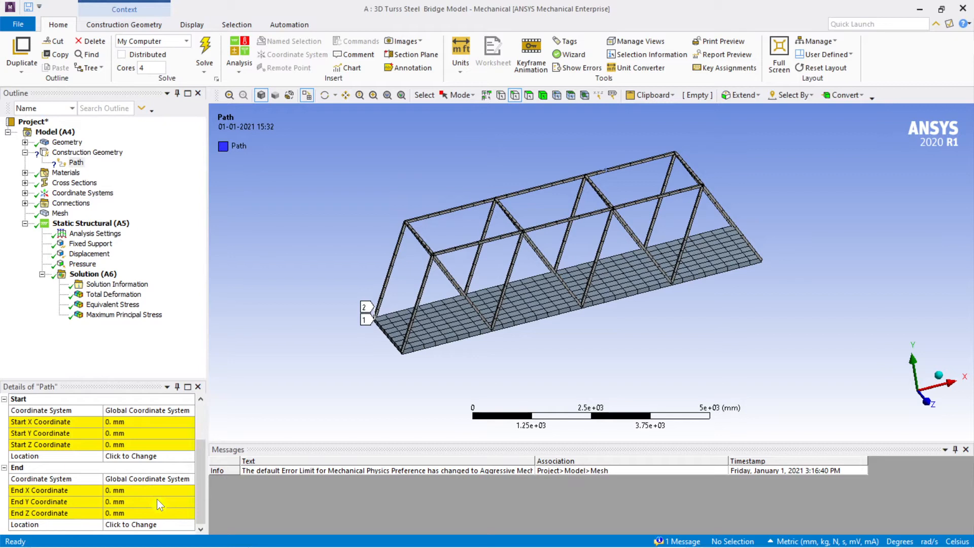
scroll(157, 503, up, 2)
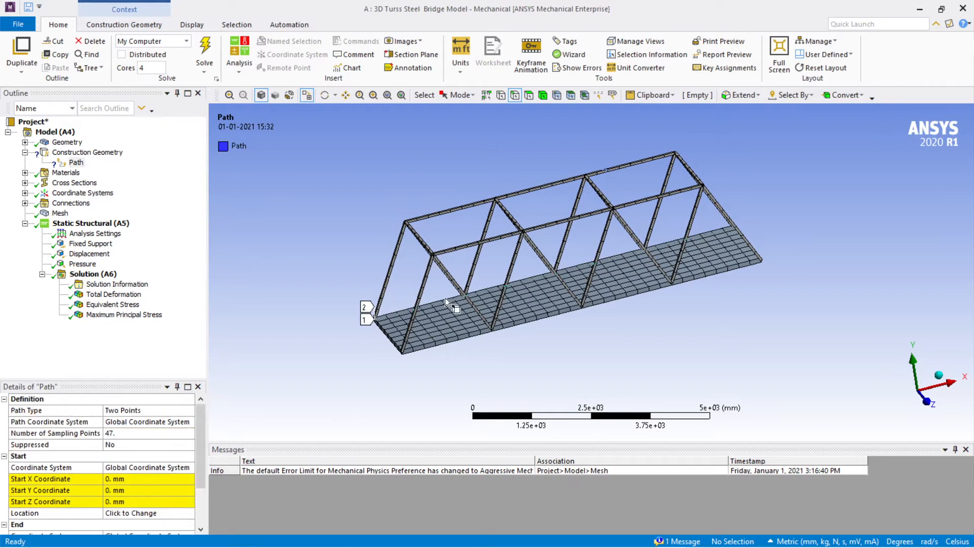
Step: Set the path's start location from the first edge of the front truss's top chord
click(461, 247)
right_click(495, 220)
click(507, 229)
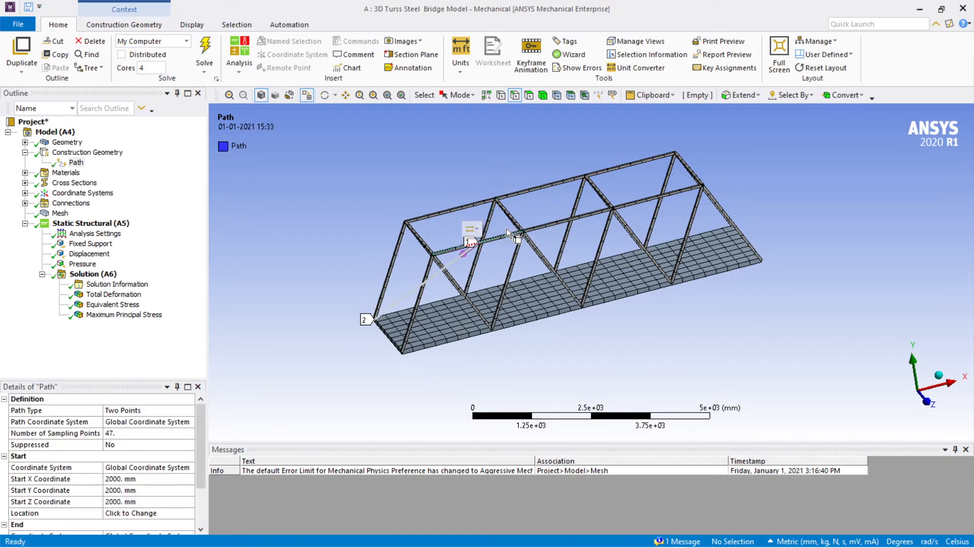
Step: Try to assign the two remaining edges of the front top chord as a path location
click(561, 221)
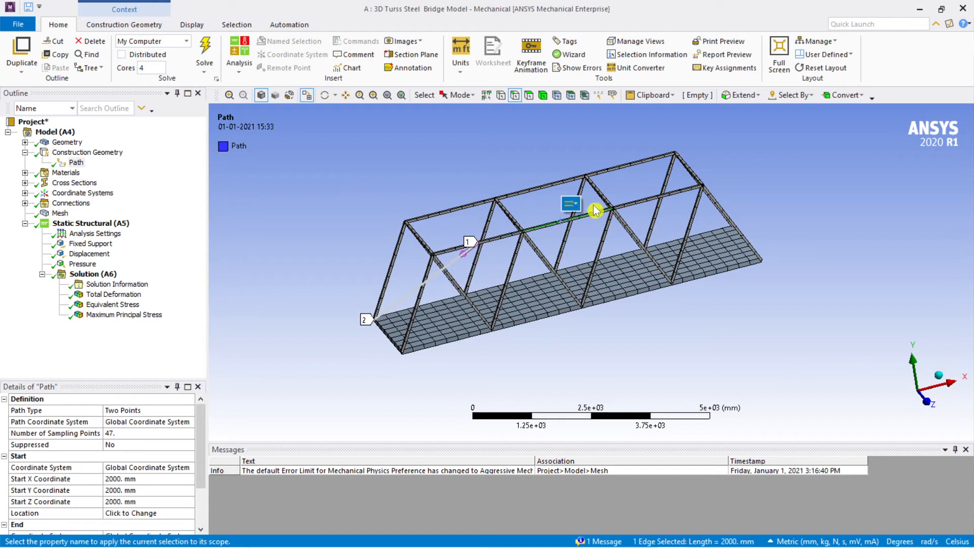
ctrl+click(628, 203)
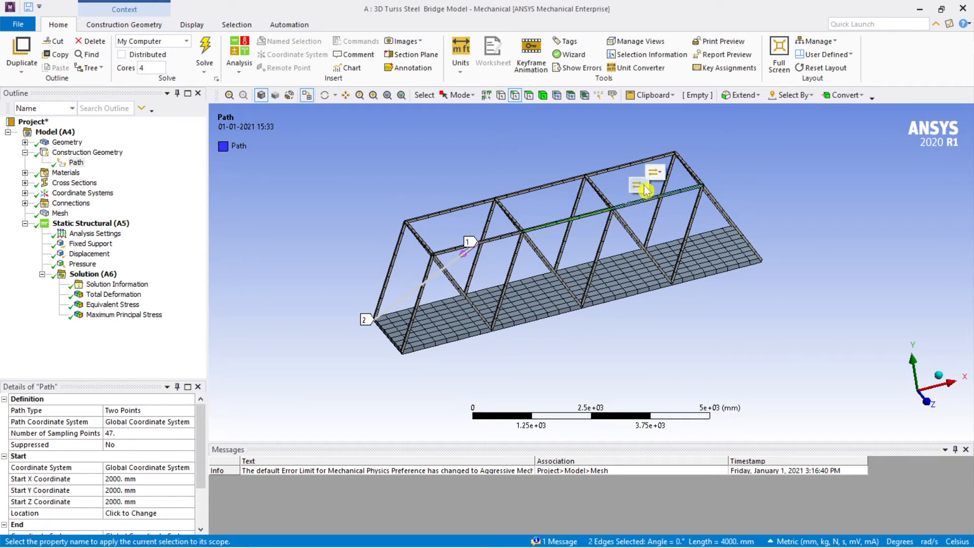
click(644, 185)
click(663, 185)
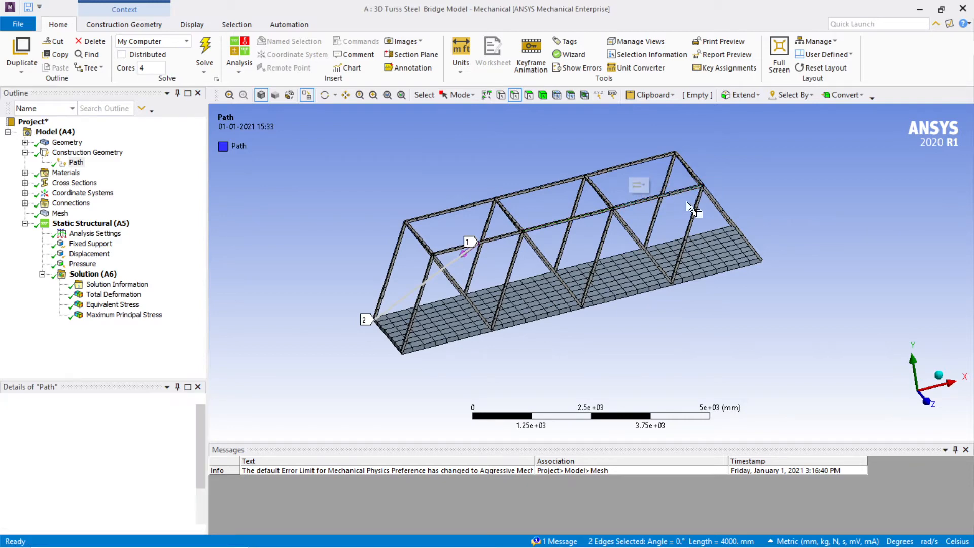
scroll(445, 240, up, 3)
middle_drag(416, 278, 355, 304)
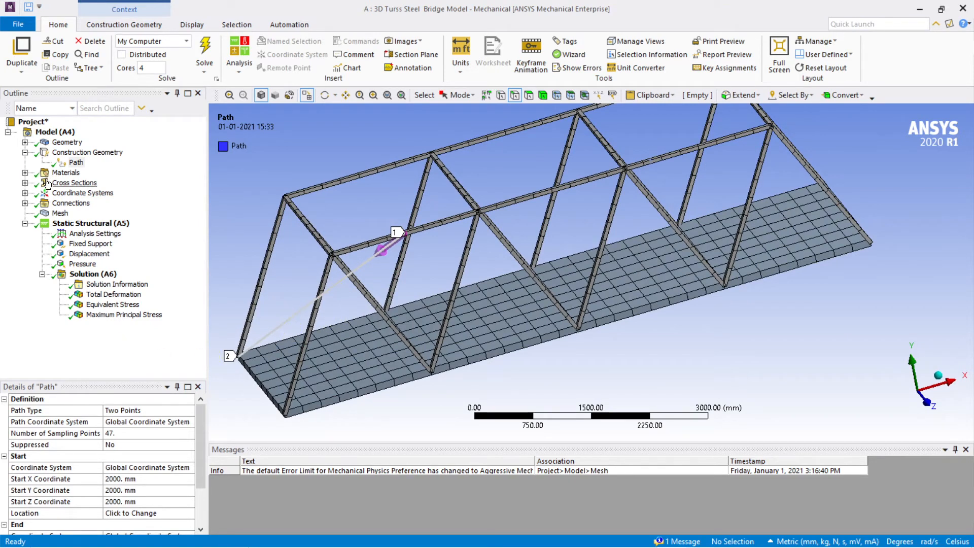
Step: Delete the path from the construction geometry
click(76, 163)
key(Delete)
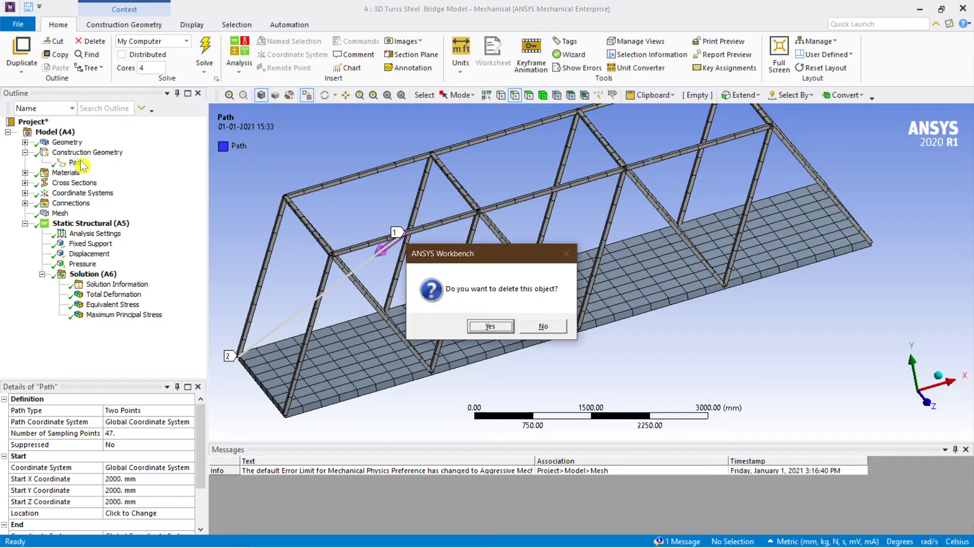
click(483, 328)
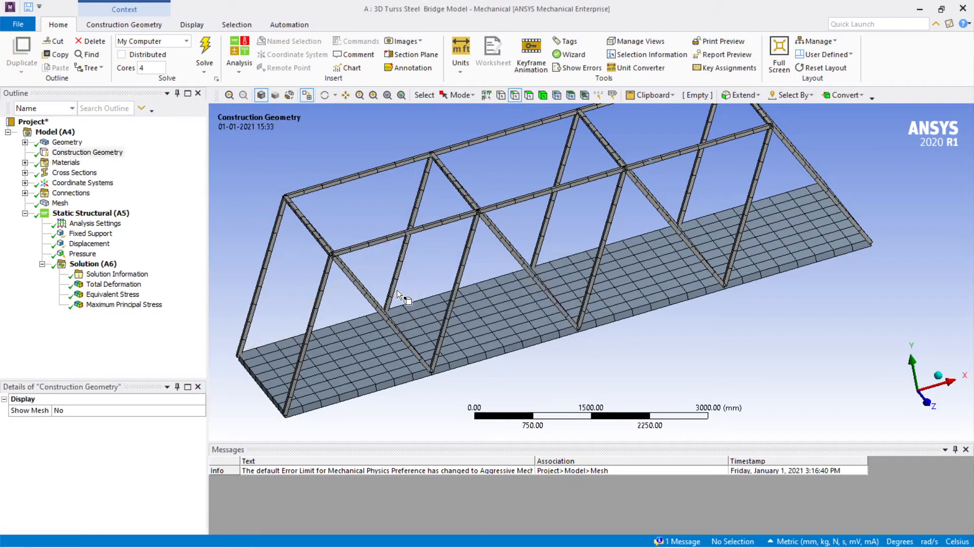
scroll(403, 294, down, 1)
middle_drag(428, 296, 381, 278)
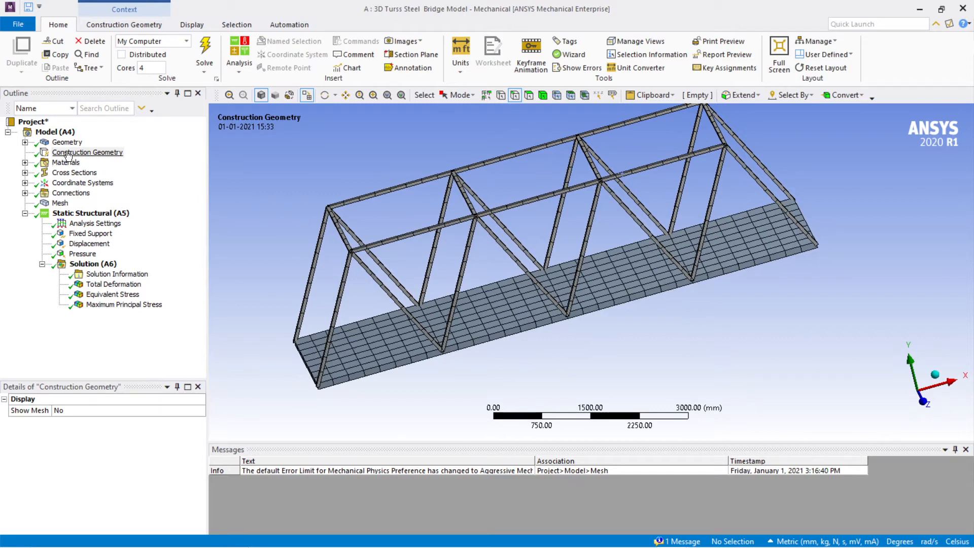
Step: Add a Beam Tool to the solution and evaluate all of its results
click(95, 265)
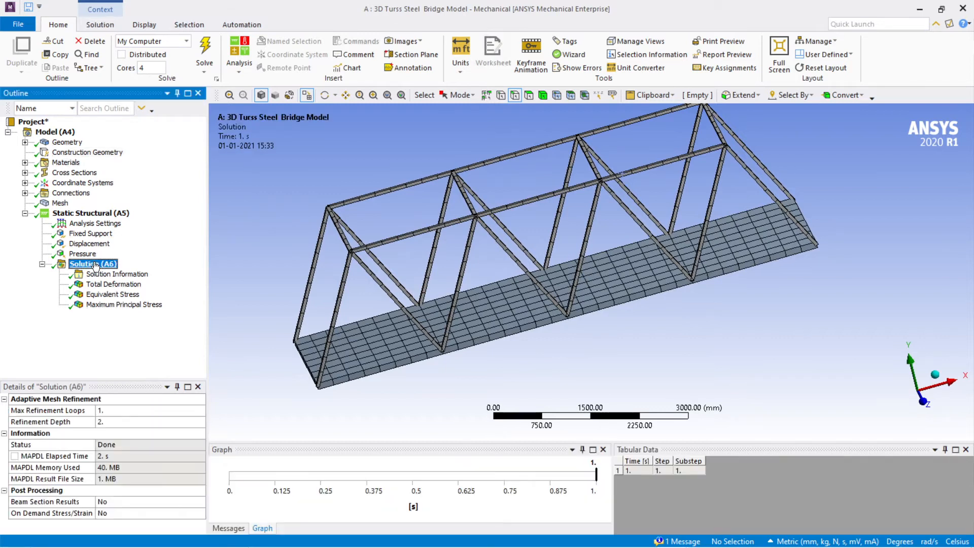
right_click(94, 265)
mouse_move(215, 269)
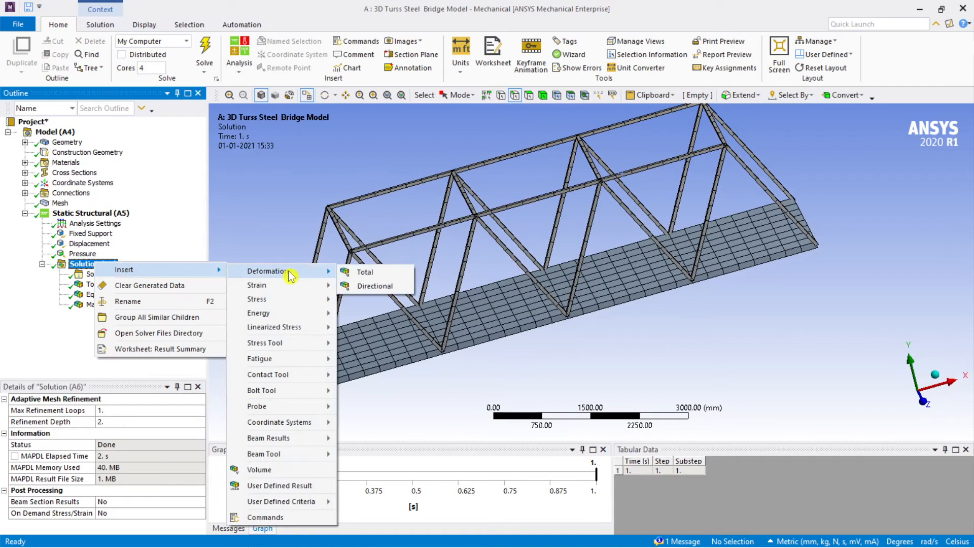
mouse_move(300, 459)
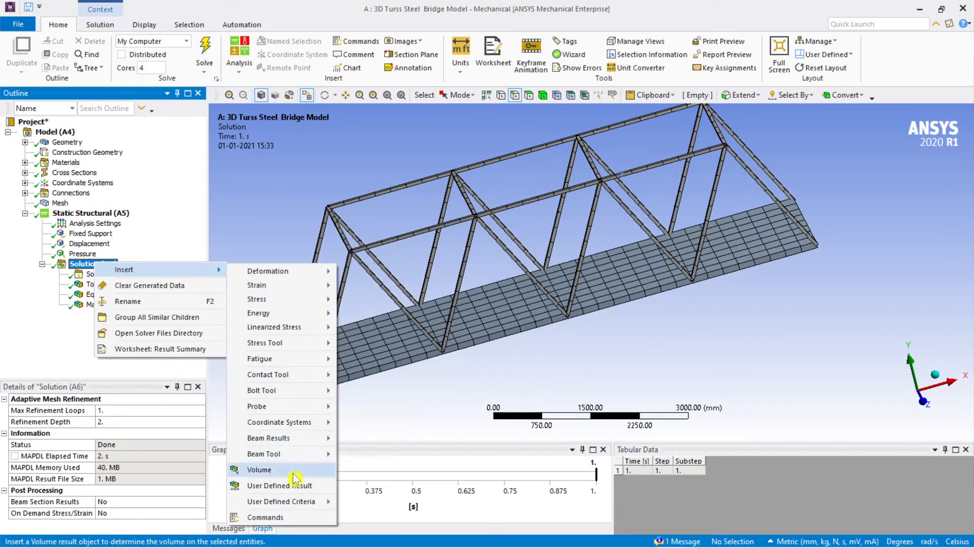
mouse_move(259, 455)
click(360, 458)
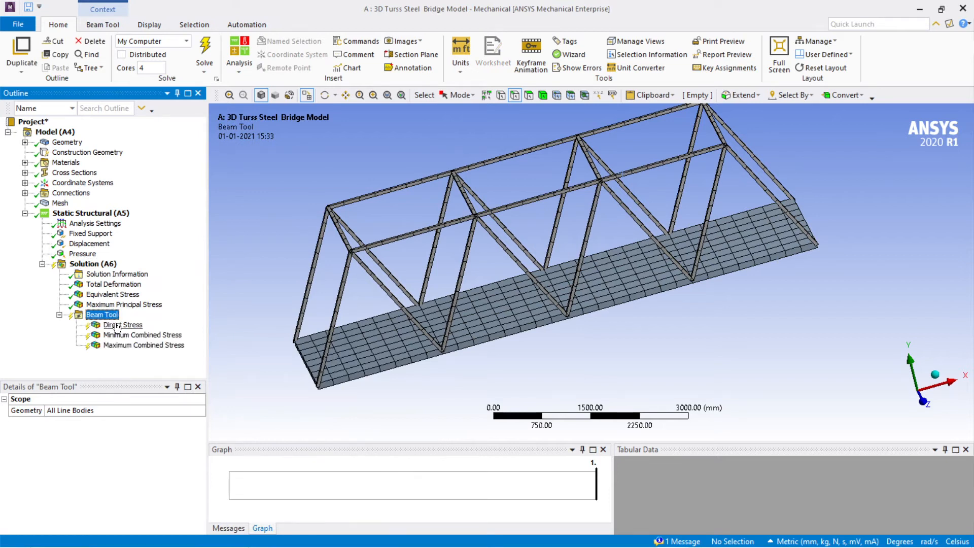
right_click(107, 318)
click(136, 337)
Step: Examine the Beam Tool's direct stress distribution in the truss members from several view angles
click(138, 327)
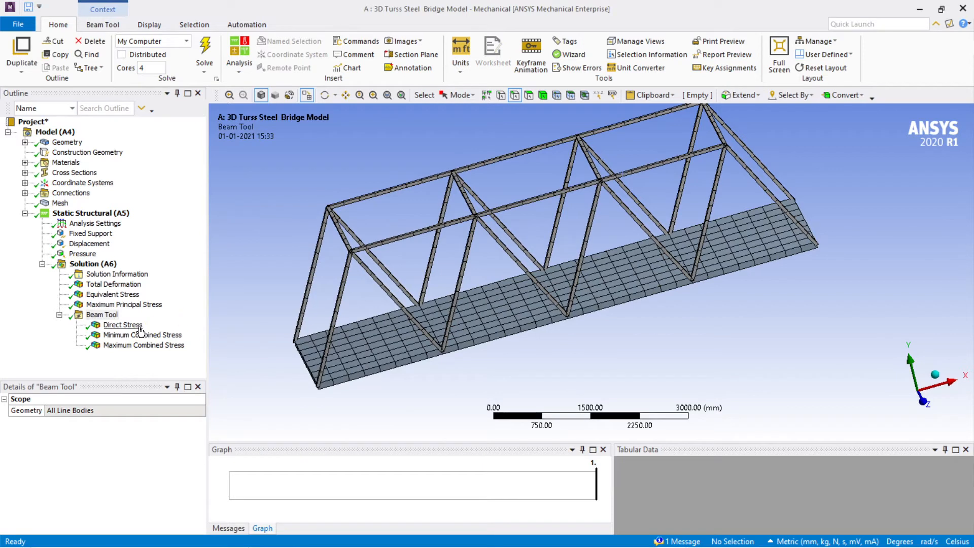
middle_drag(522, 331, 578, 333)
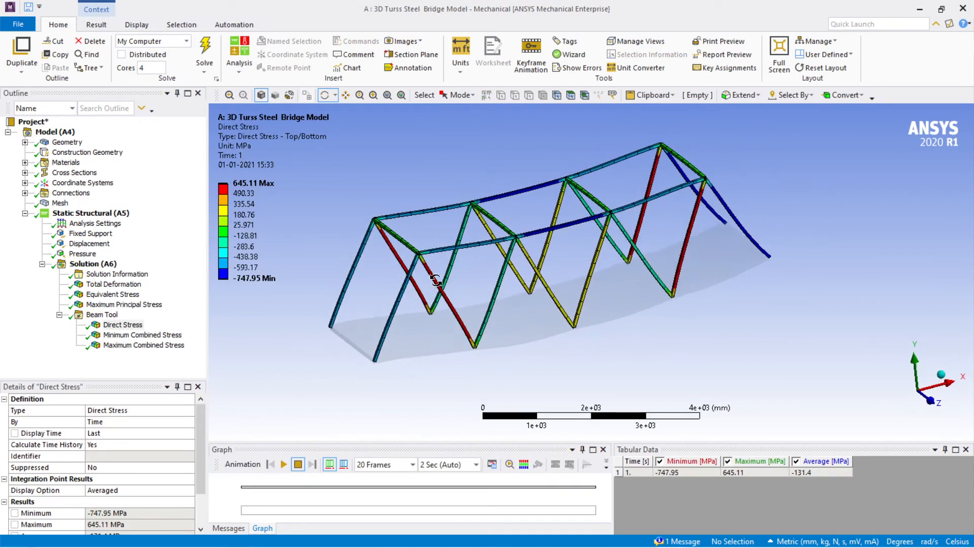
middle_drag(462, 292, 818, 181)
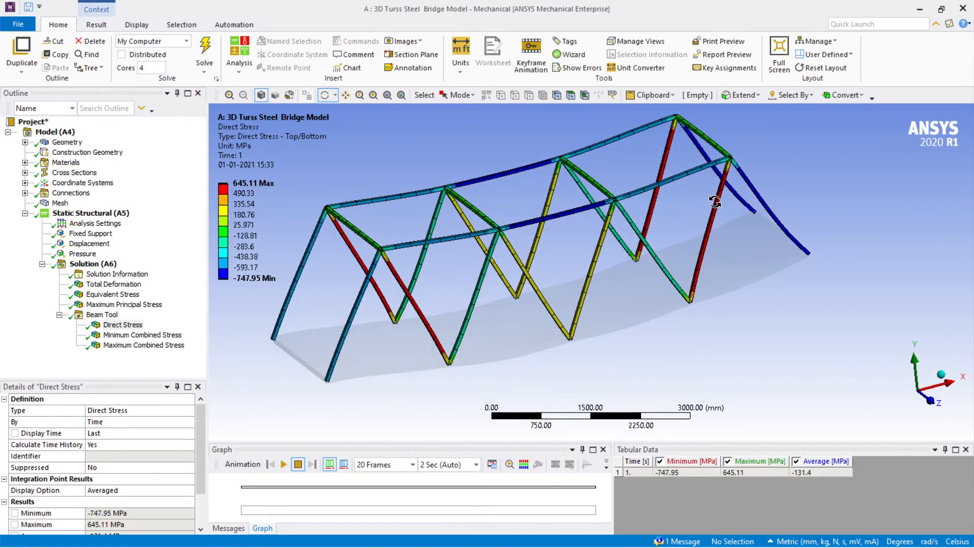
middle_drag(733, 208, 676, 240)
scroll(507, 243, down, 2)
scroll(507, 243, up, 3)
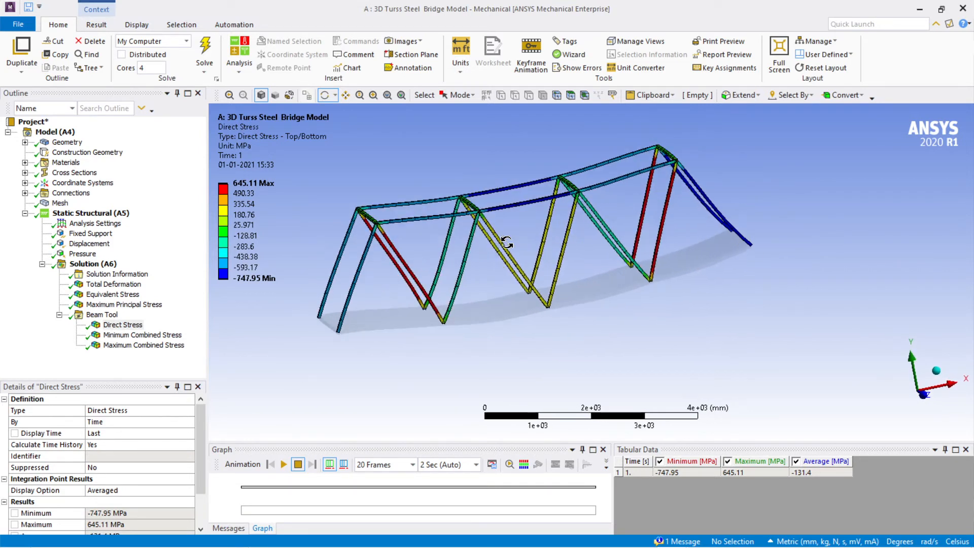
mouse_move(563, 257)
middle_down()
mouse_move(568, 265)
mouse_move(553, 265)
middle_up()
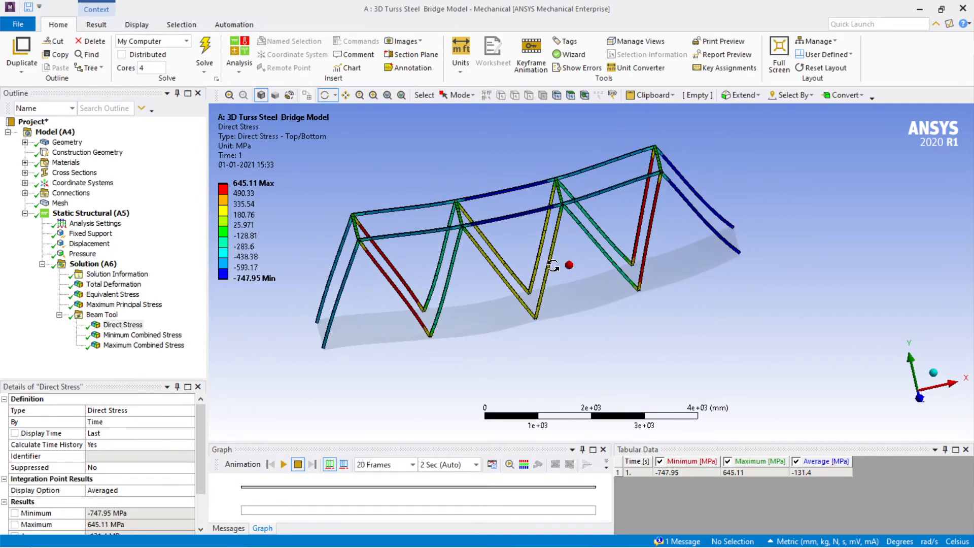
middle_drag(445, 261, 479, 264)
scroll(480, 263, down, 2)
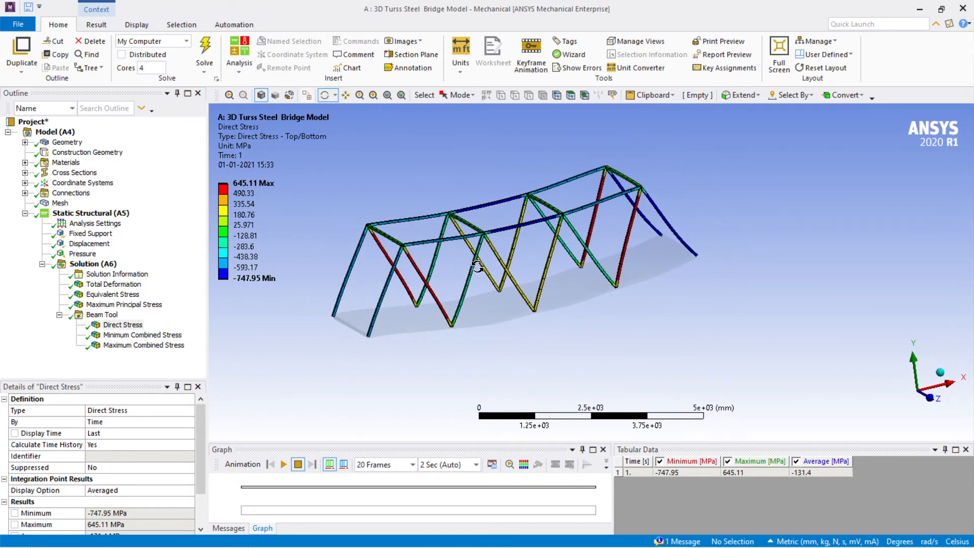
click(83, 216)
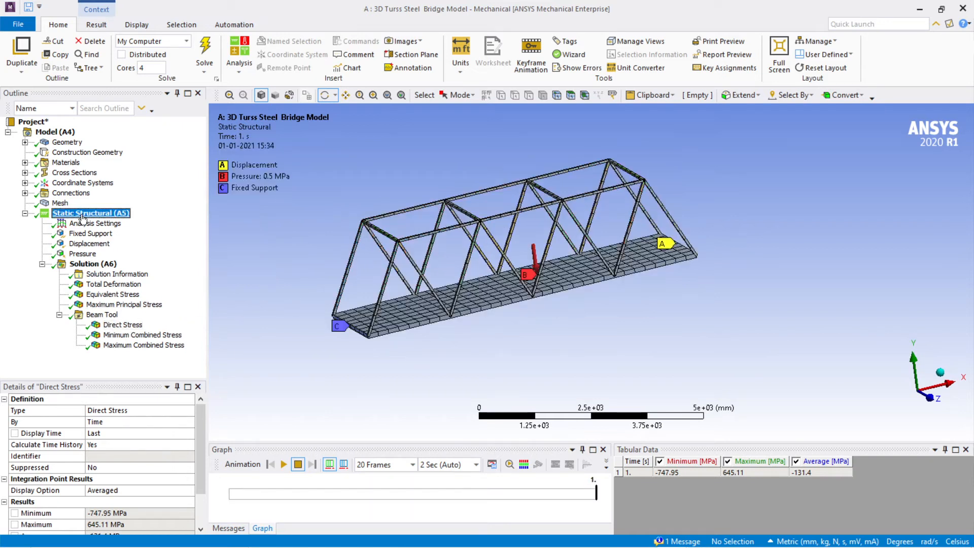
right_click(82, 219)
mouse_move(135, 223)
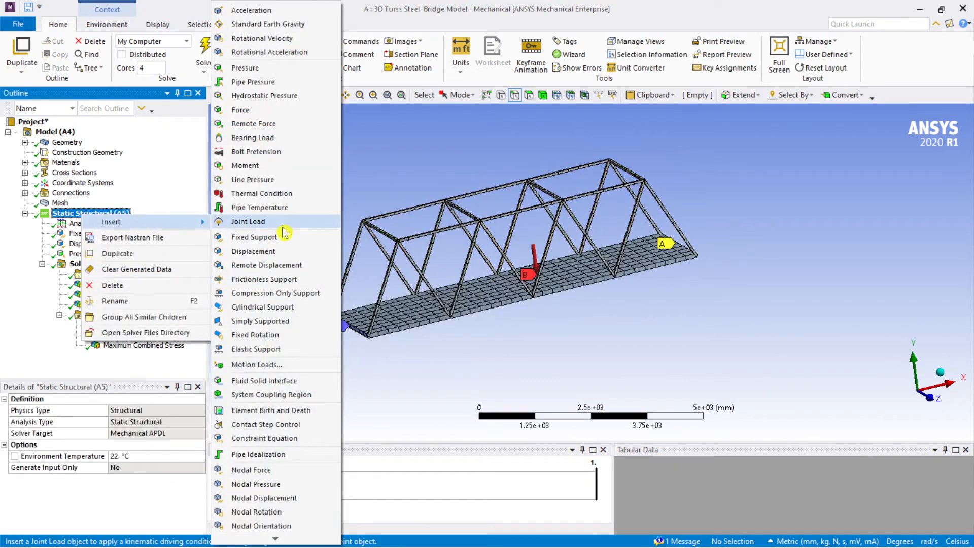
click(168, 190)
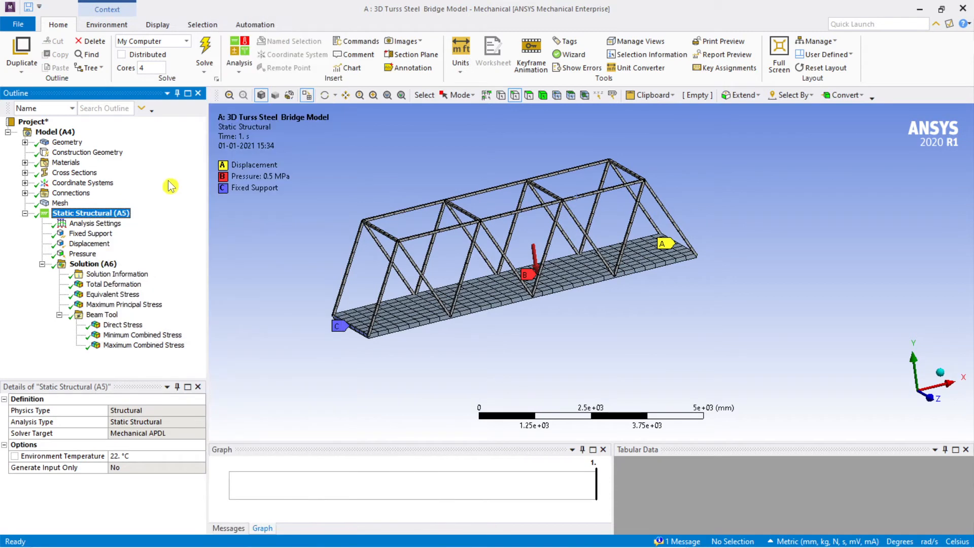
Step: Add a Max Equivalent Stress stress tool to the solution and evaluate all of its results
click(96, 265)
right_click(97, 269)
mouse_move(134, 277)
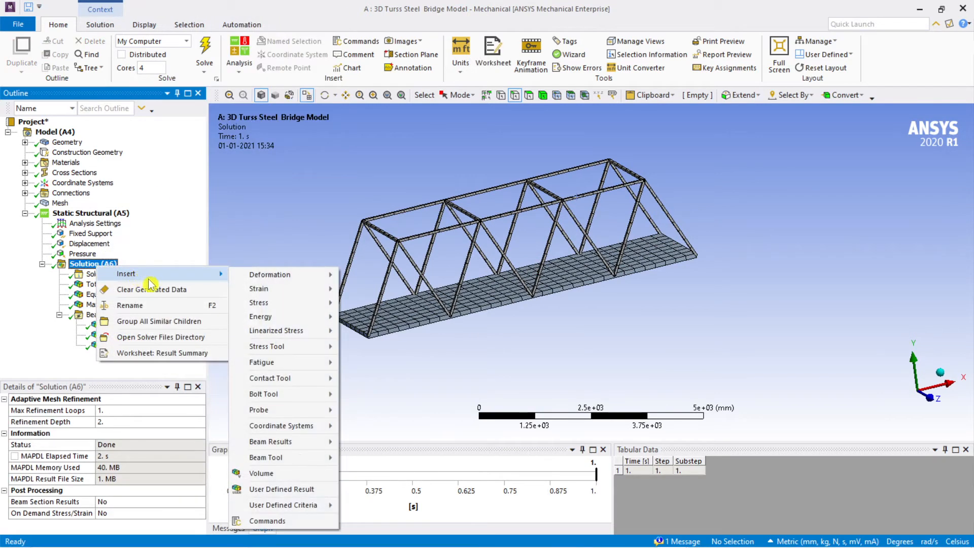
mouse_move(311, 349)
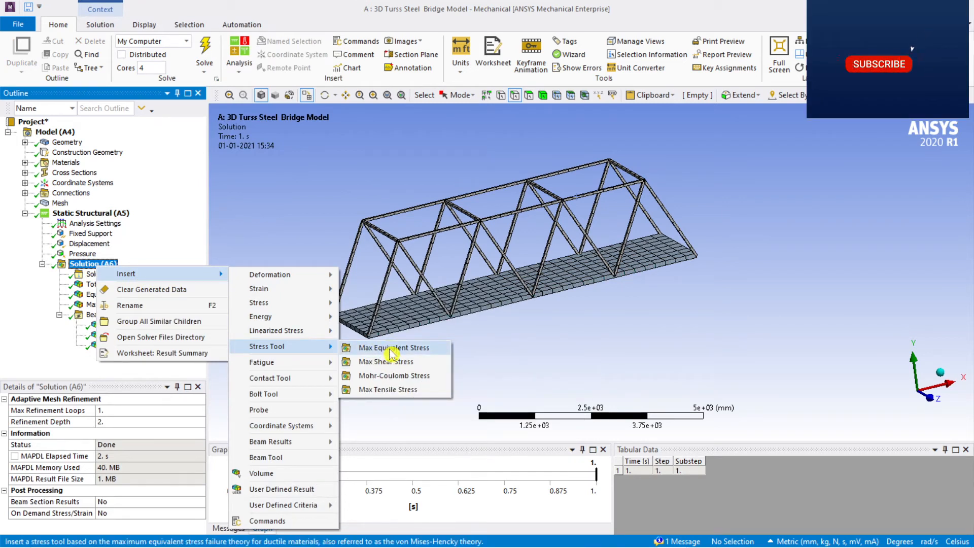
click(391, 348)
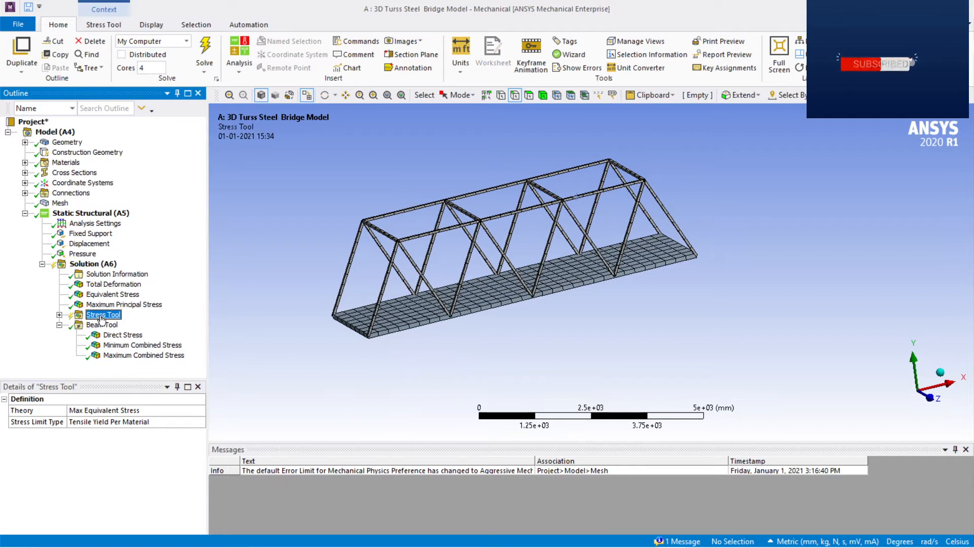
double_click(100, 316)
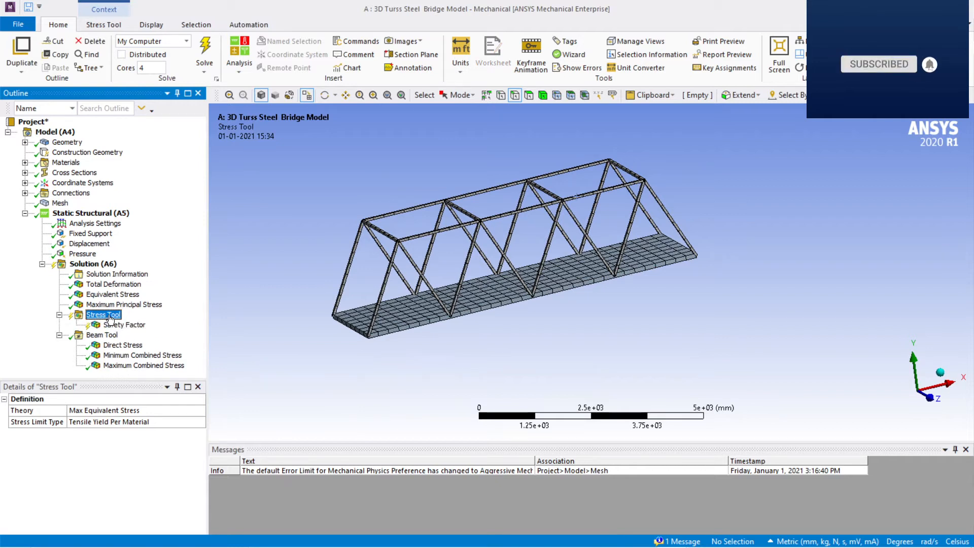
right_click(110, 318)
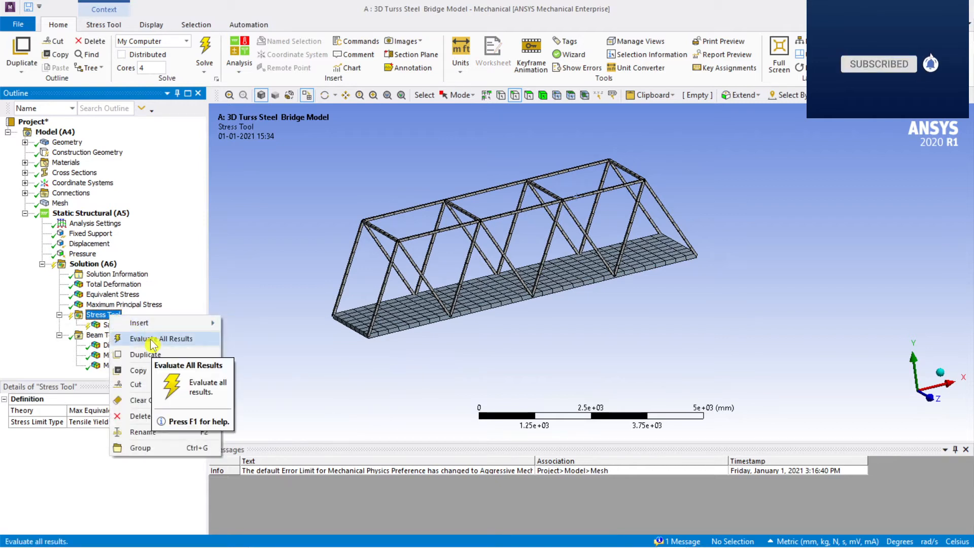
click(151, 340)
Step: Examine the safety factor distribution over the bridge deck and its ends from several view angles
click(128, 326)
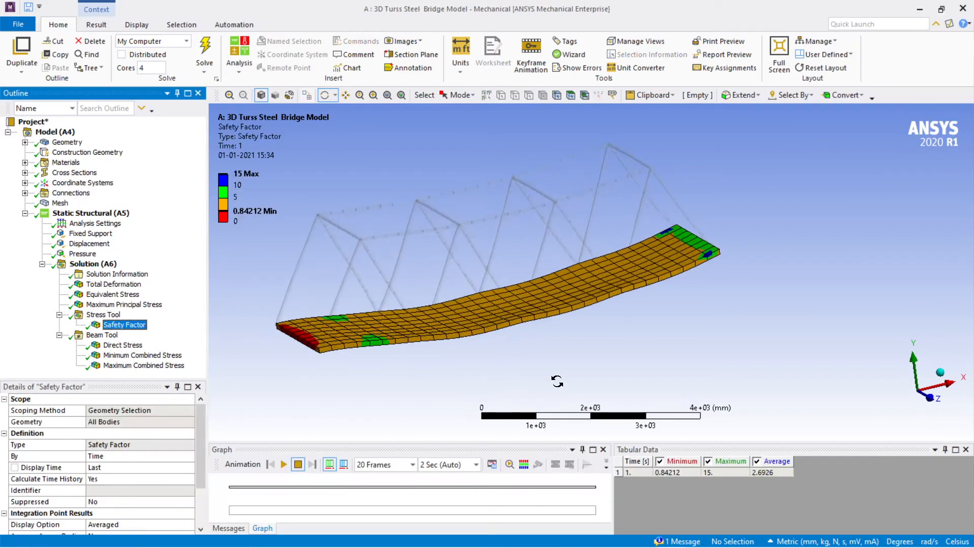
drag(558, 382, 673, 374)
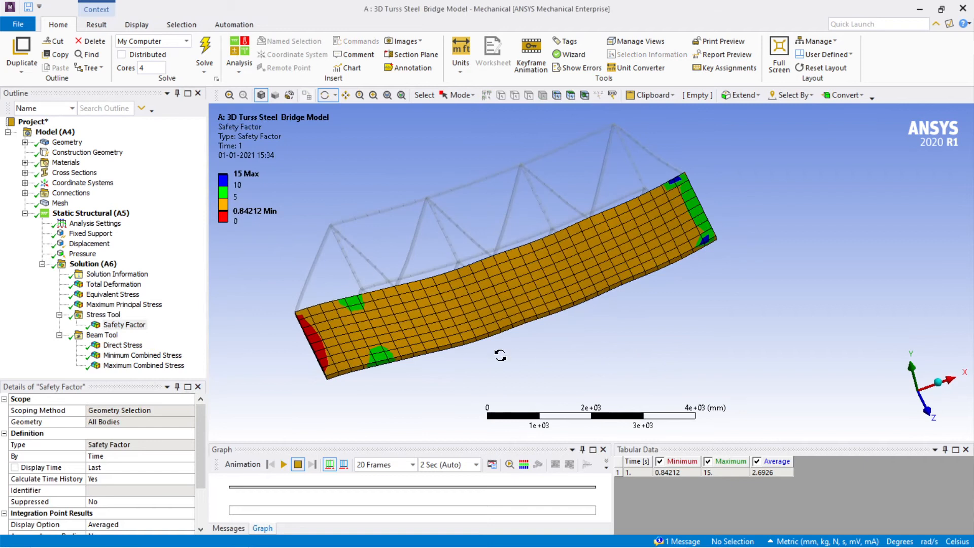
drag(500, 355, 444, 344)
drag(405, 236, 481, 224)
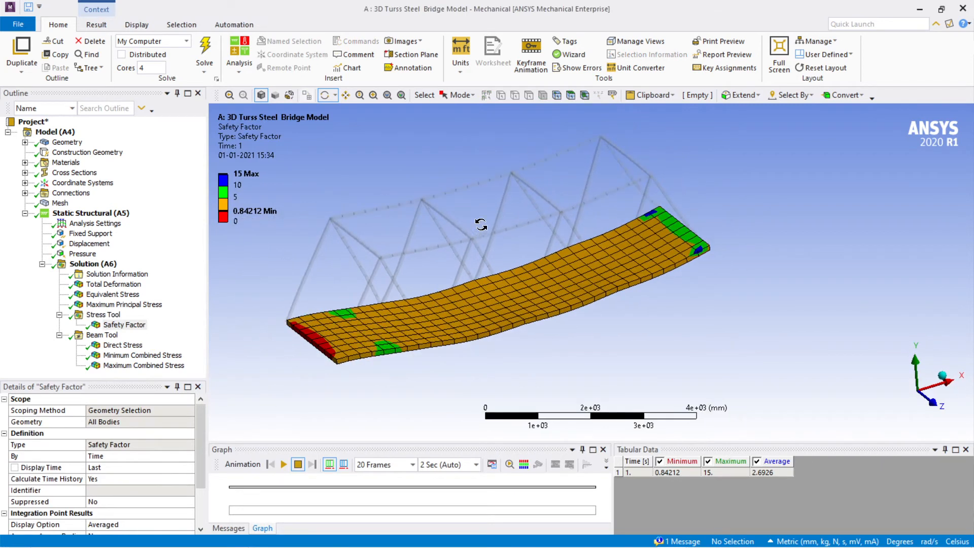
drag(556, 208, 645, 242)
scroll(761, 196, up, 4)
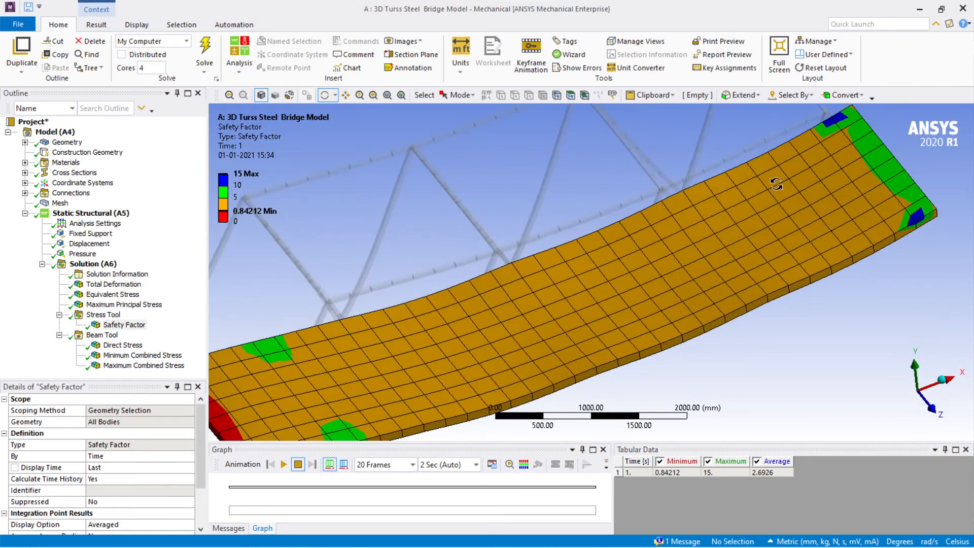
scroll(880, 163, up, 3)
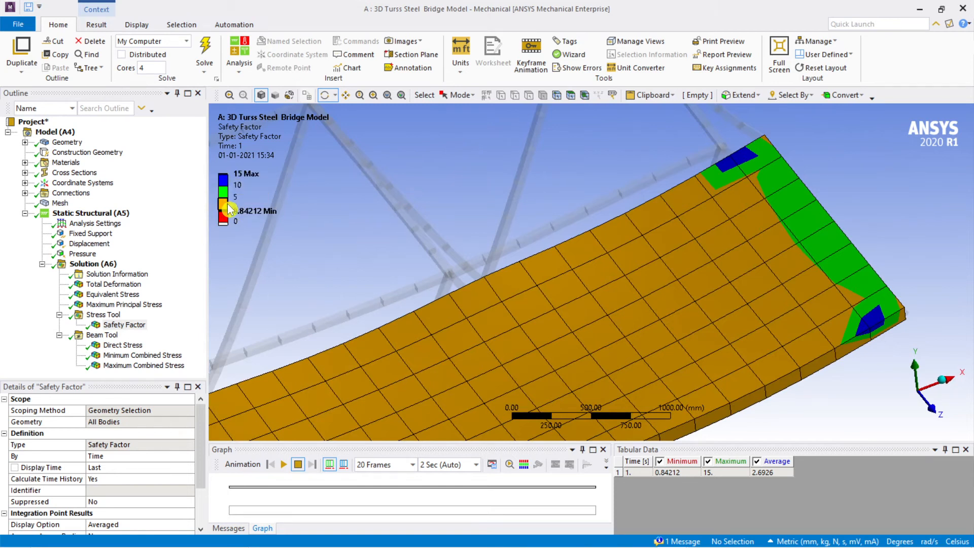
scroll(372, 251, down, 6)
drag(380, 358, 421, 307)
scroll(440, 300, up, 2)
drag(617, 291, 402, 334)
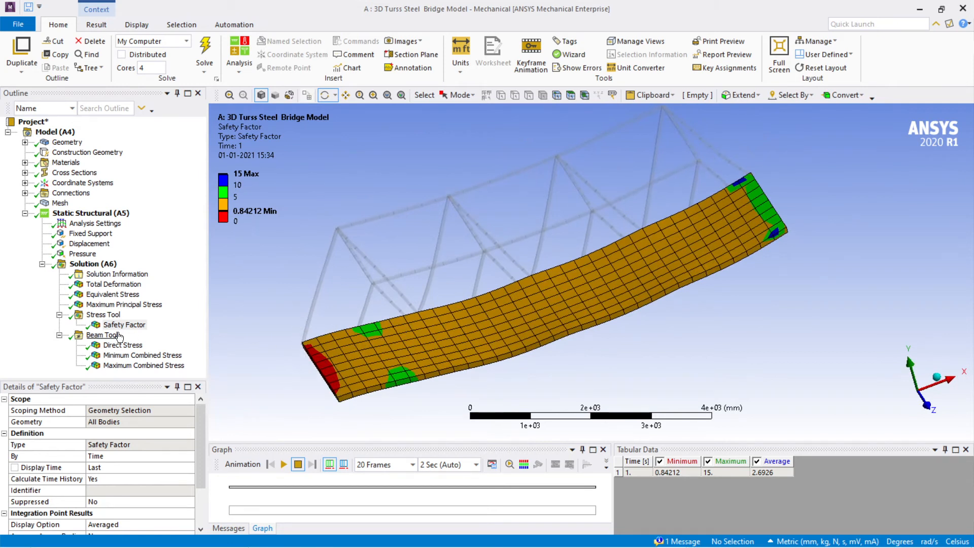
Step: Add an Axial Force beam result for all line bodies to the solution
click(92, 265)
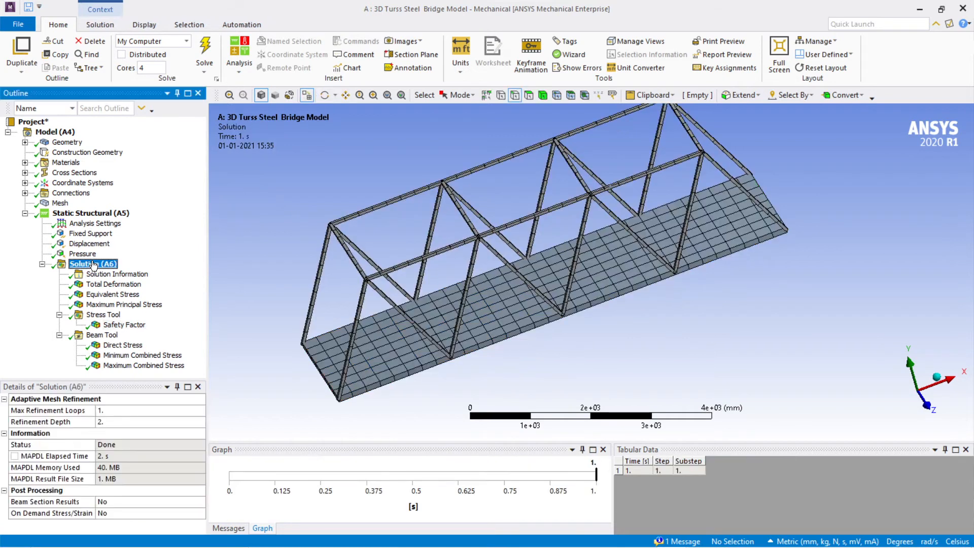
right_click(93, 265)
mouse_move(152, 270)
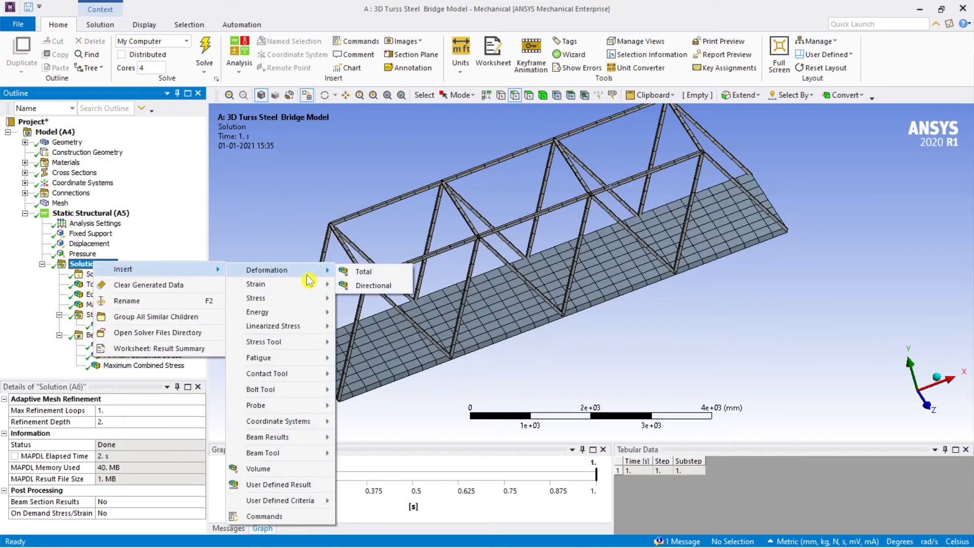
mouse_move(296, 425)
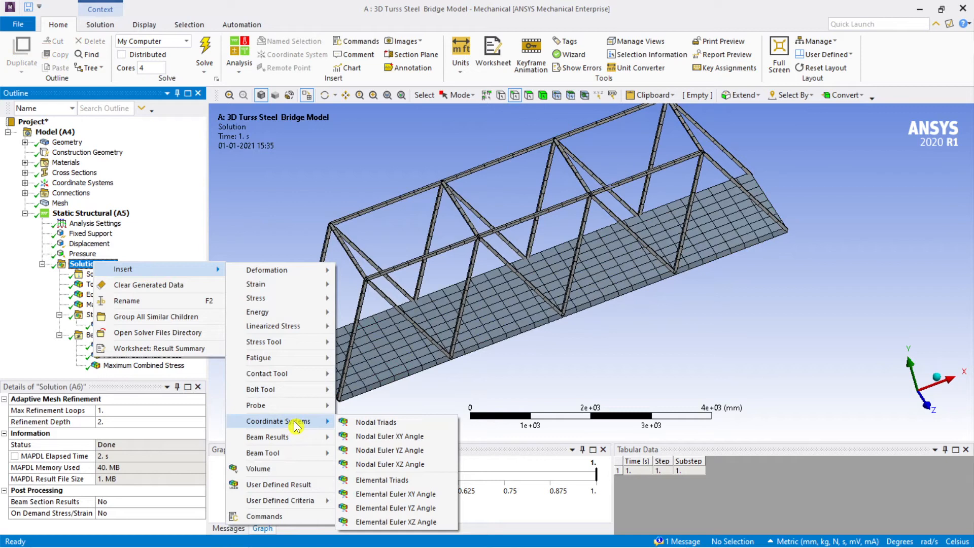
mouse_move(308, 444)
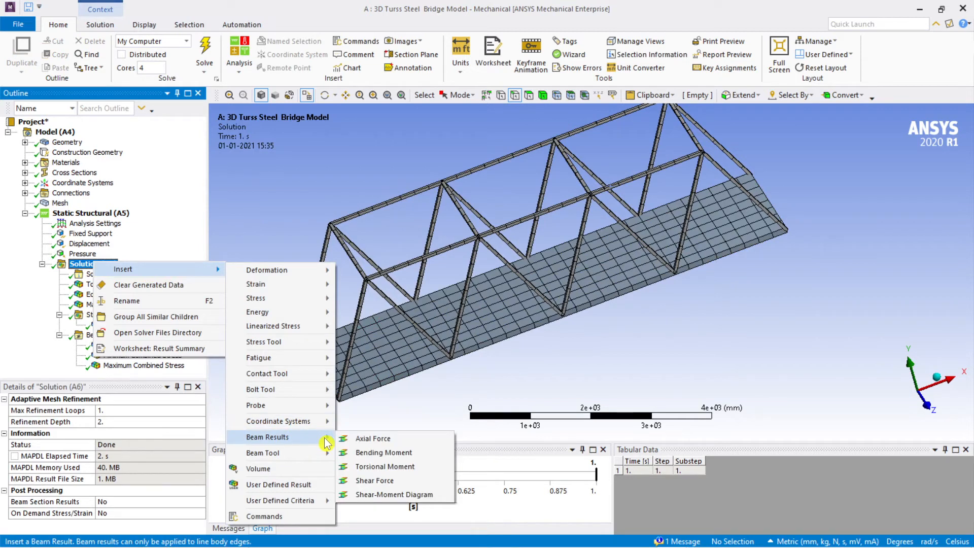
click(375, 440)
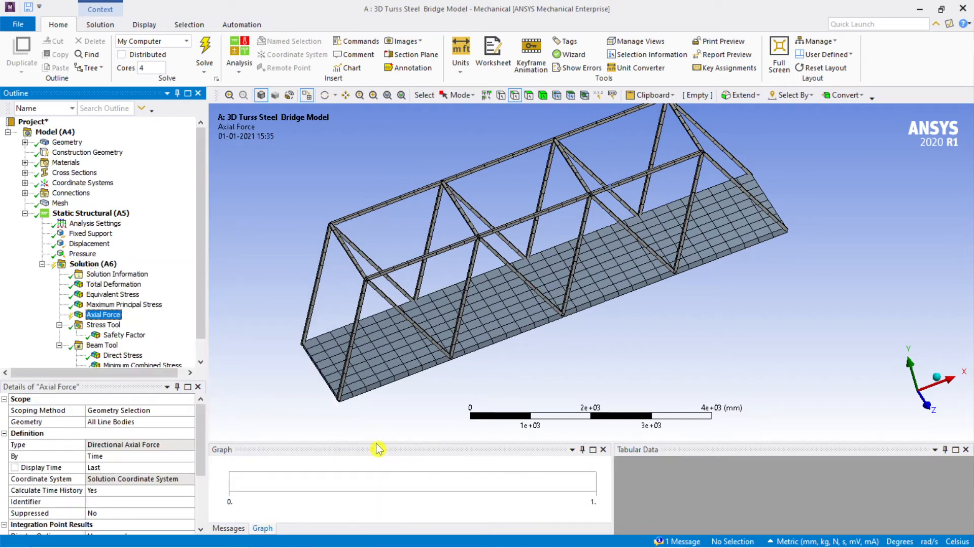
Step: Add a Bending Moment beam result for all line bodies to the solution
click(84, 267)
right_click(83, 267)
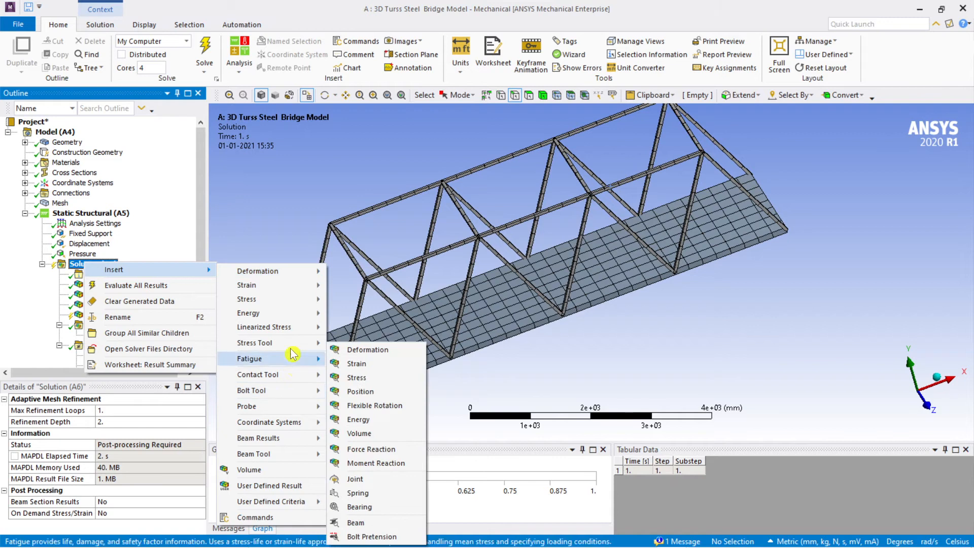
mouse_move(284, 438)
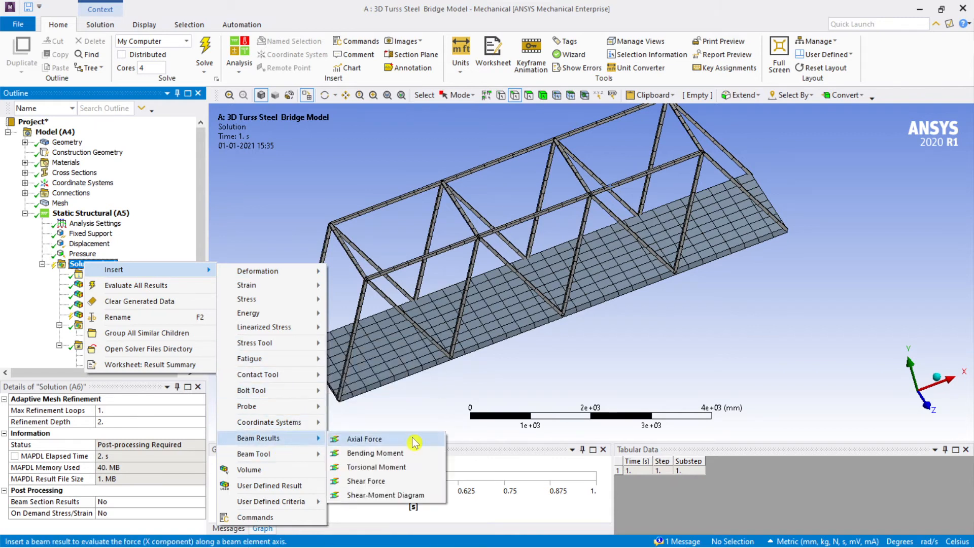
click(413, 453)
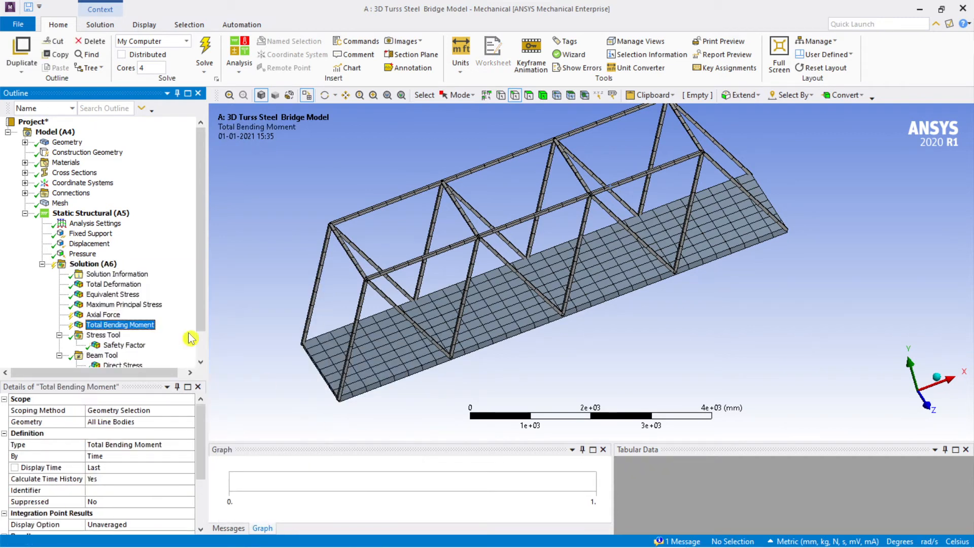
Step: Add a Shear-Moment Diagram beam result to the solution
click(81, 268)
right_click(81, 268)
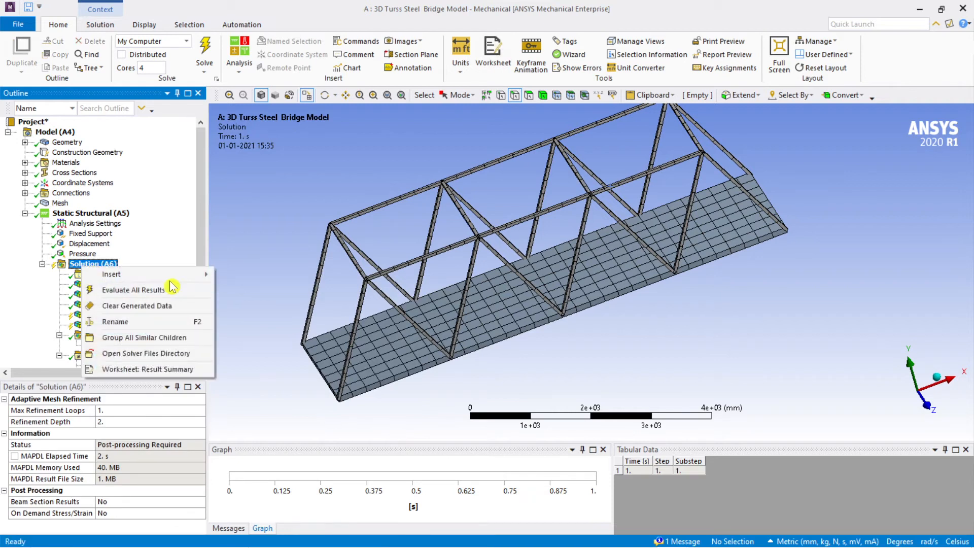
mouse_move(152, 274)
mouse_move(281, 444)
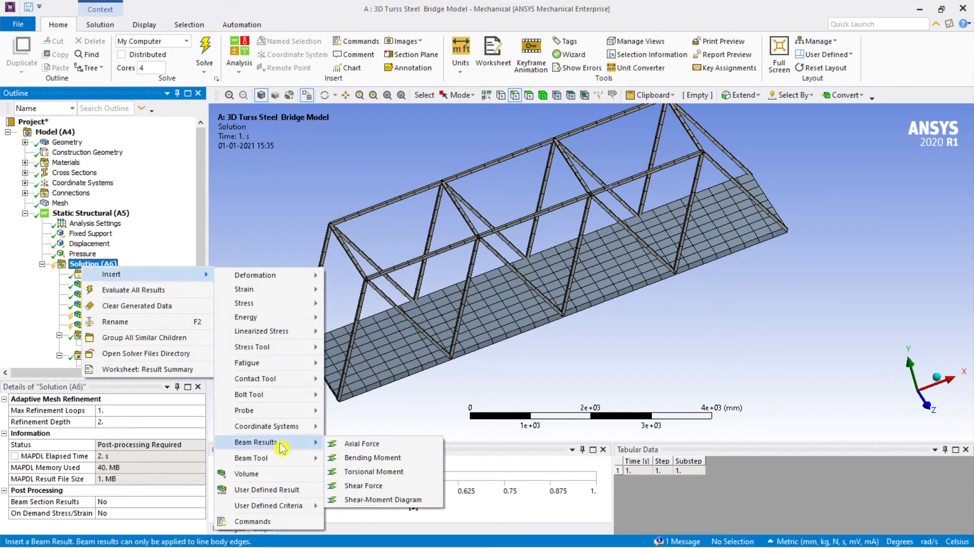
click(376, 500)
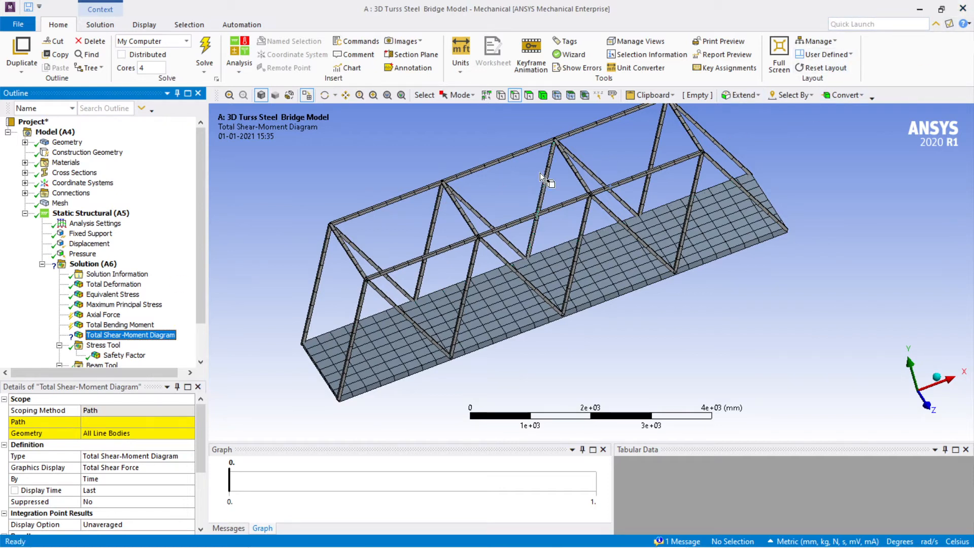
Step: Insert a path into the model's construction geometry and set its path type to Edge
right_click(60, 136)
mouse_move(110, 140)
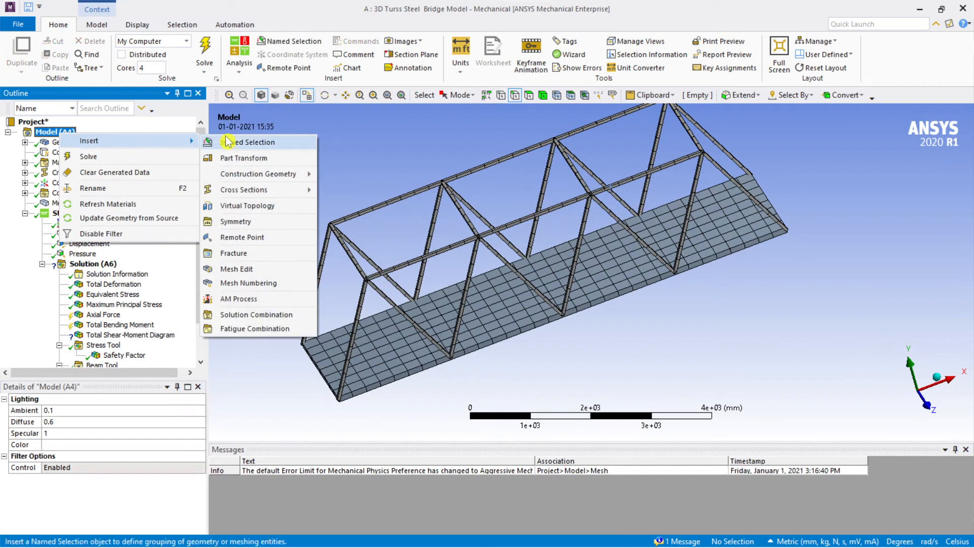
mouse_move(256, 174)
click(345, 175)
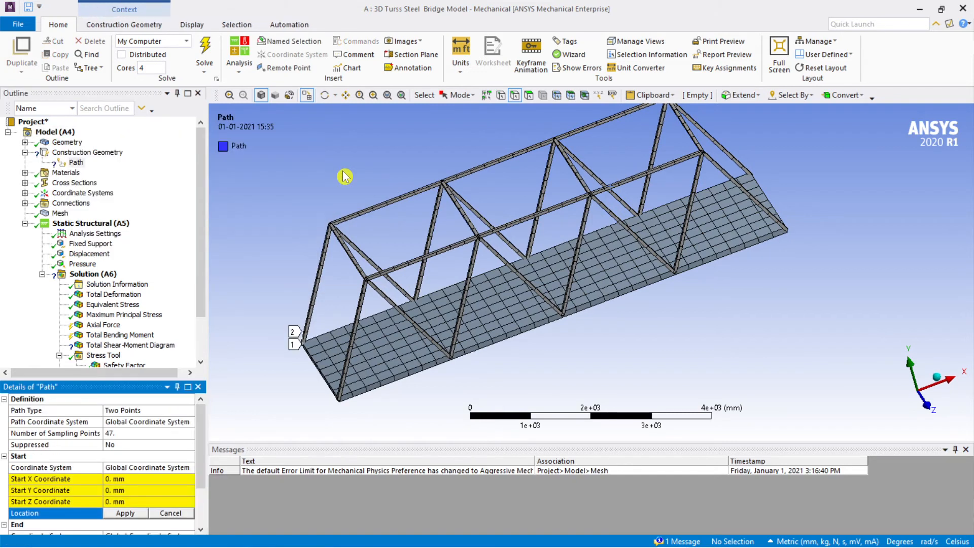
click(76, 163)
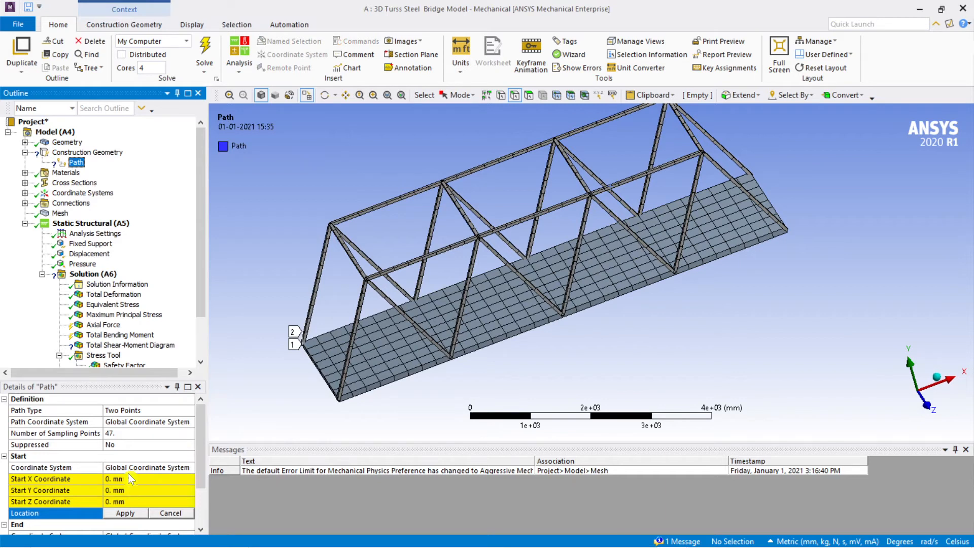
click(163, 411)
click(189, 410)
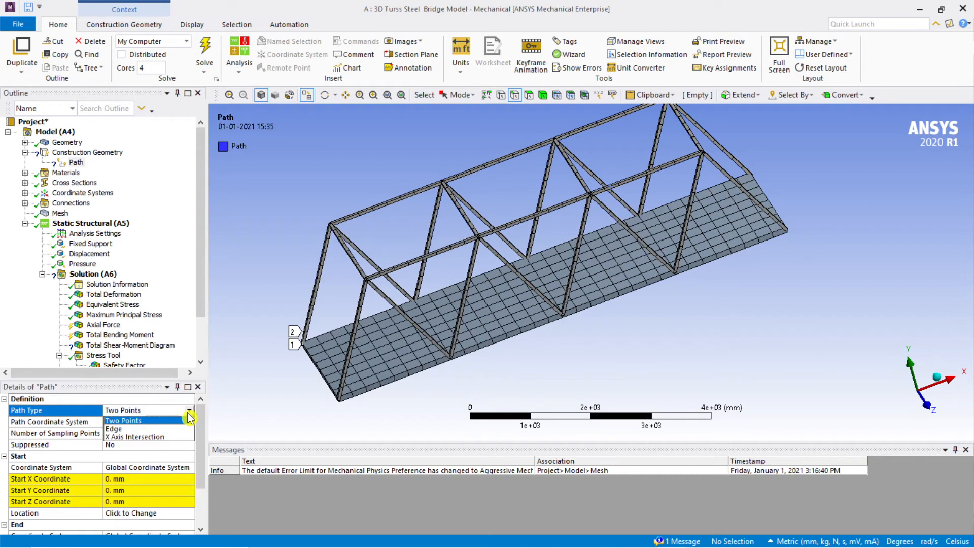
click(173, 435)
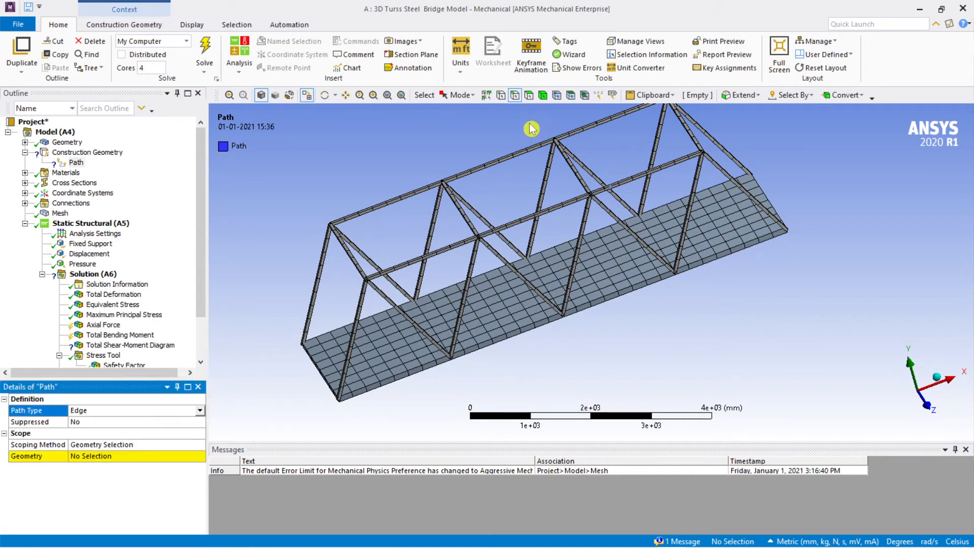
Step: Try to assign all six edges of the front and rear top chords as the path's geometry
click(432, 254)
ctrl+click(522, 218)
ctrl+click(613, 184)
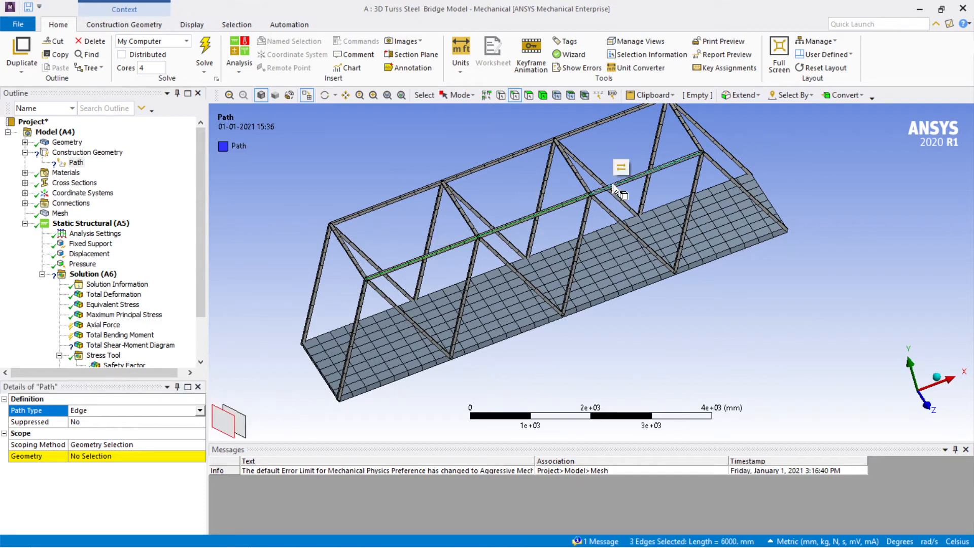
ctrl+click(409, 193)
ctrl+click(507, 159)
ctrl+click(579, 131)
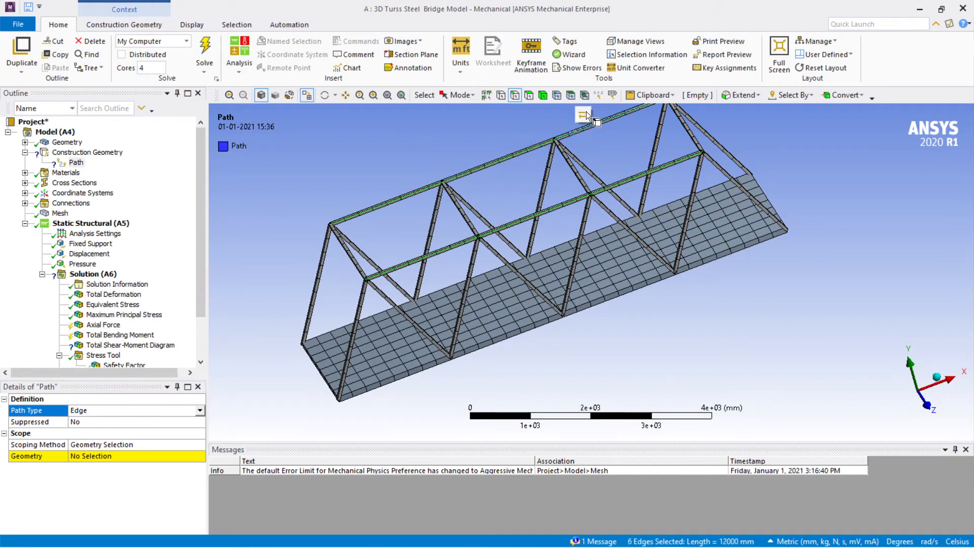
click(585, 115)
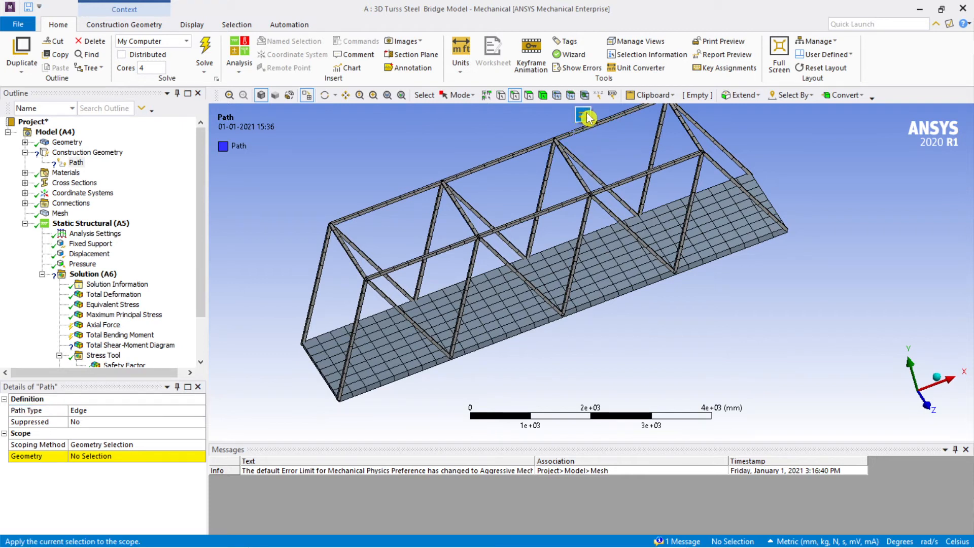
Step: Assign the eight edges of the closed upper frame, both top chords and the two end cross members, as the path's geometry
ctrl+middle_drag(596, 116, 584, 152)
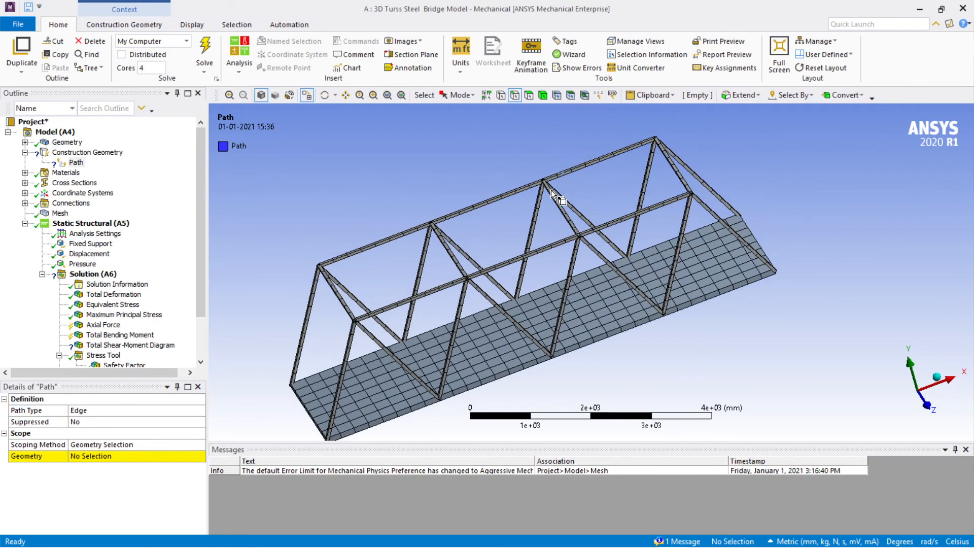
click(428, 293)
ctrl+click(501, 265)
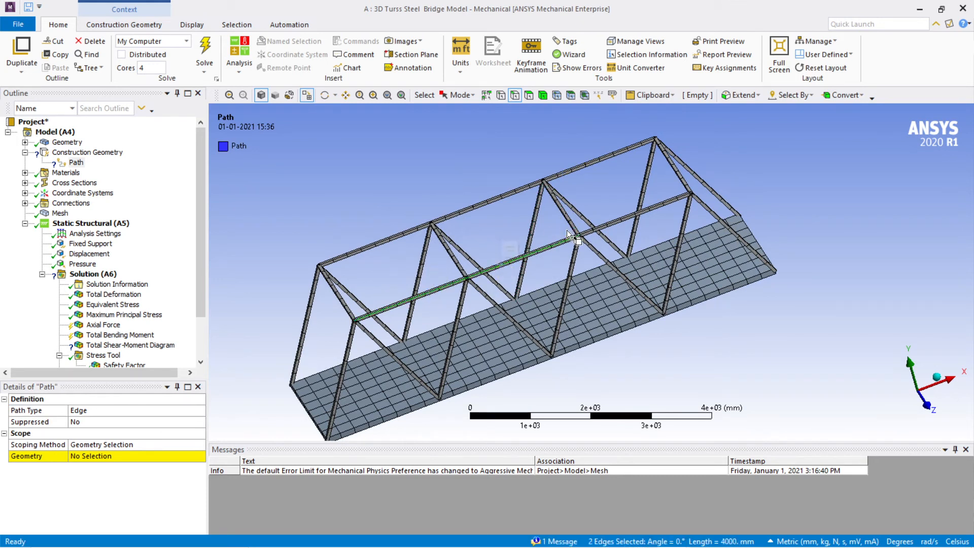
ctrl+click(596, 229)
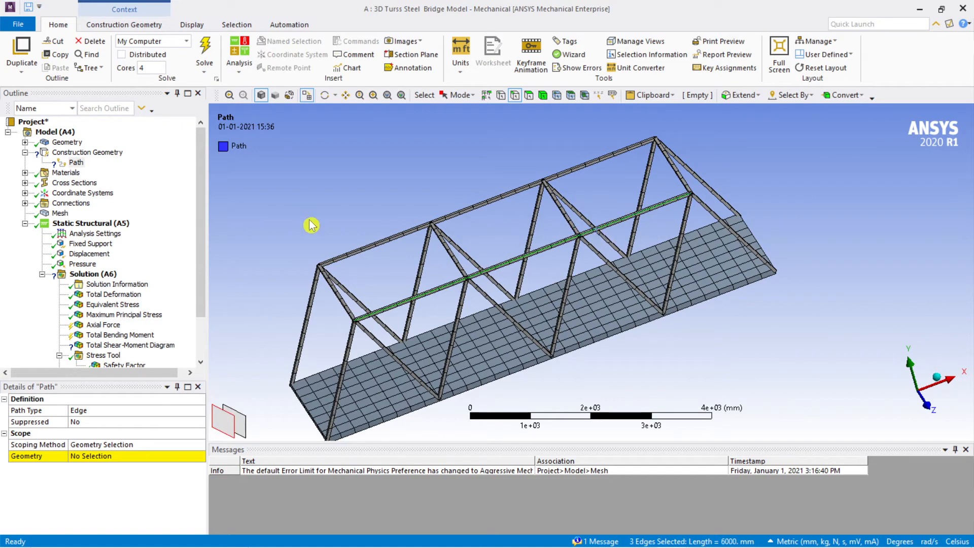
ctrl+click(333, 289)
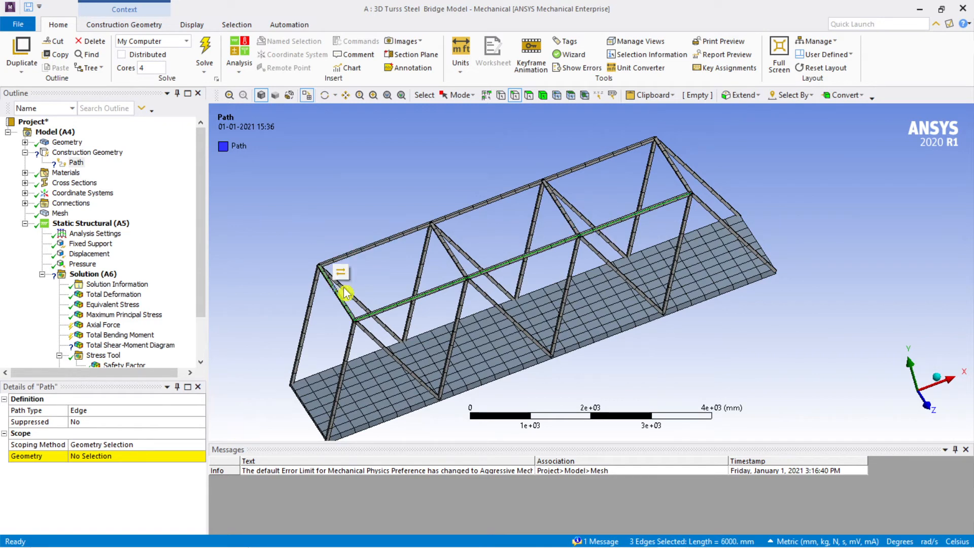
ctrl+click(388, 240)
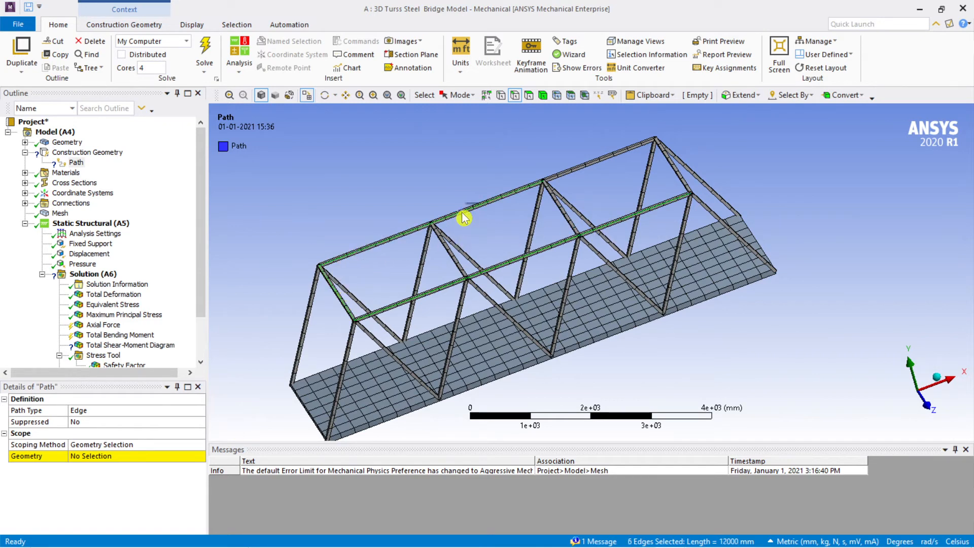
ctrl+click(590, 164)
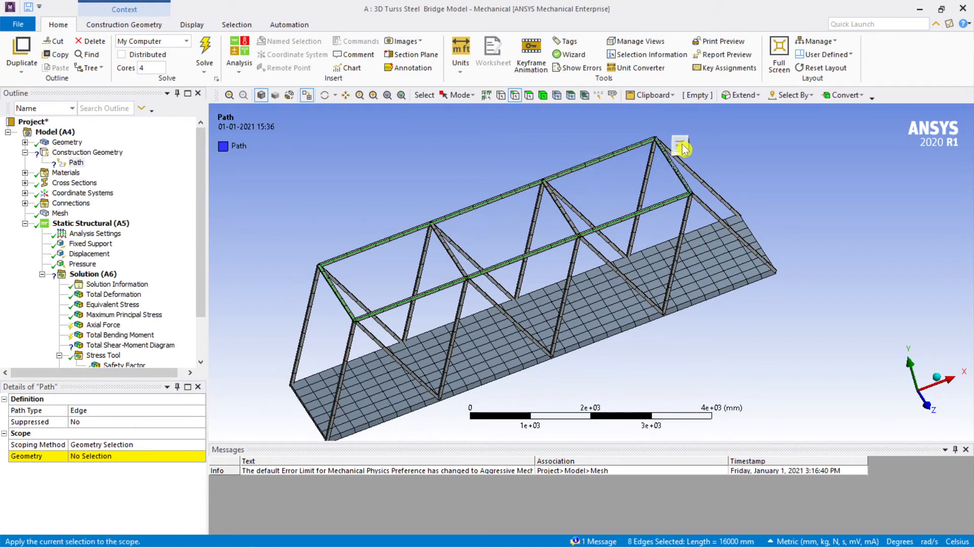
click(680, 145)
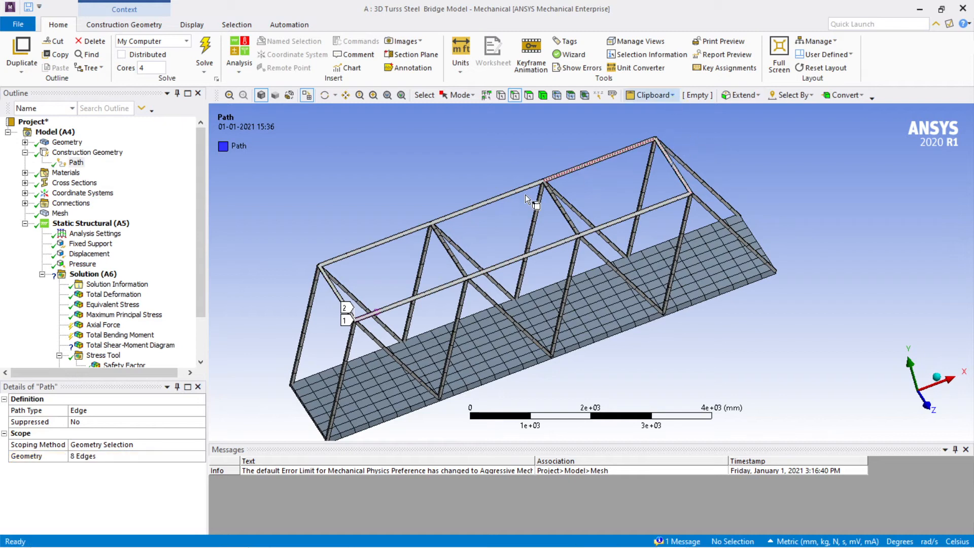
middle_drag(648, 223, 442, 245)
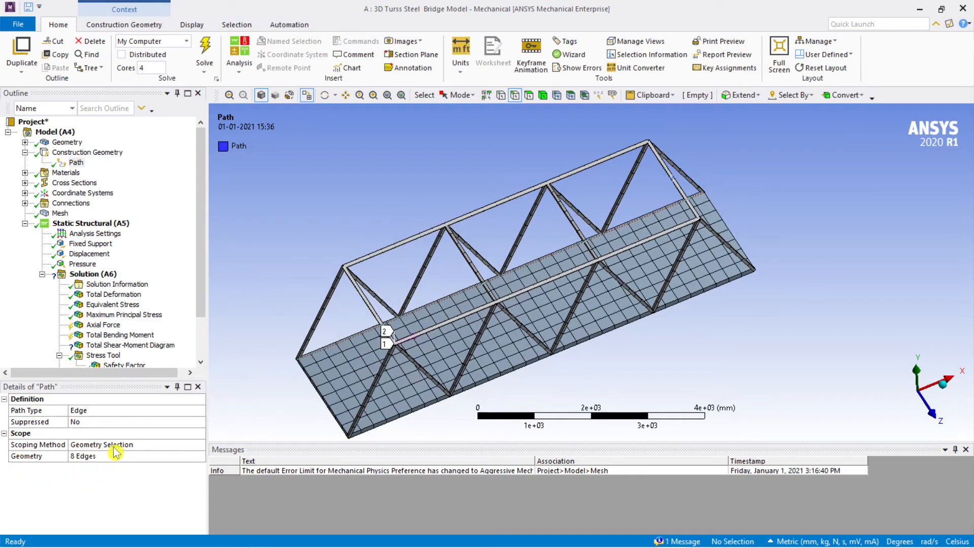
middle_drag(270, 333, 320, 354)
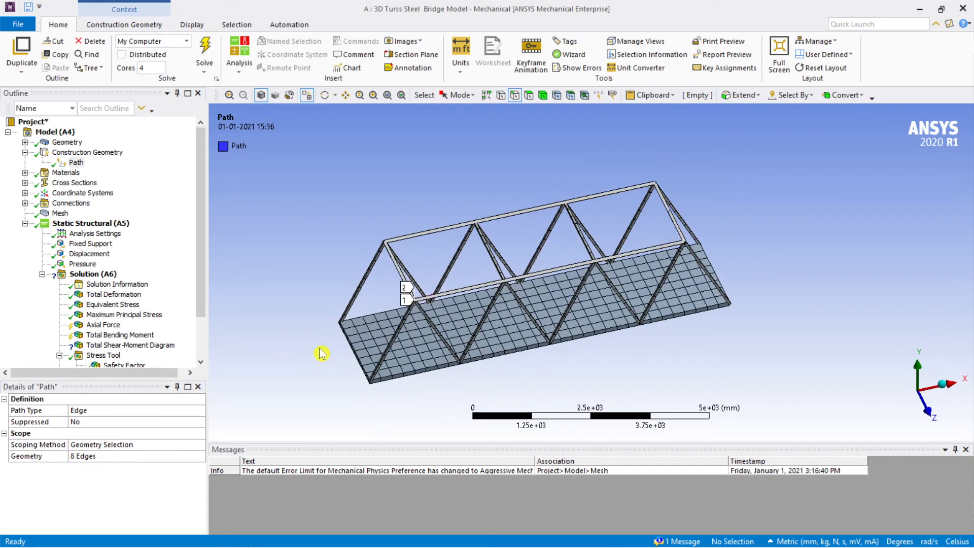
Step: Try to evaluate the Axial Force result together with the other pending results
click(24, 152)
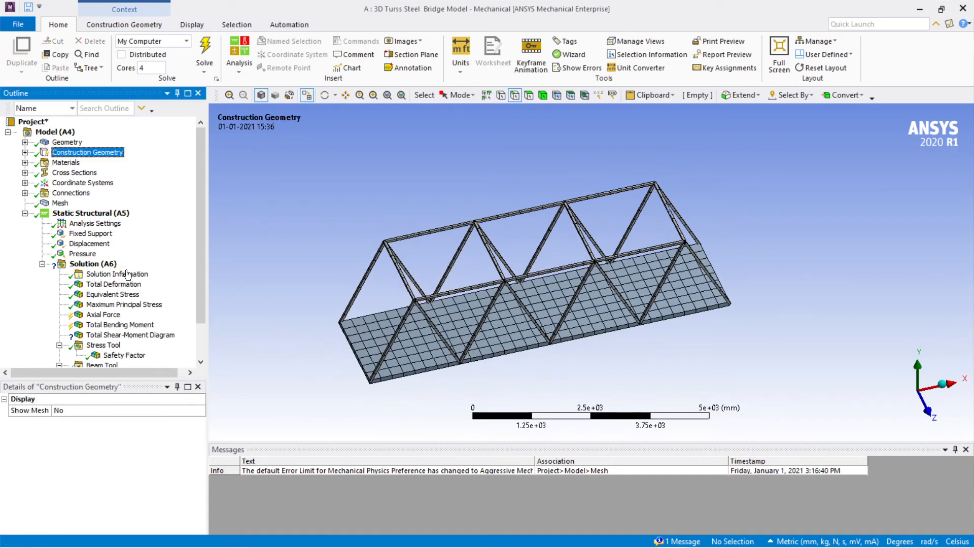
scroll(127, 275, down, 2)
click(103, 274)
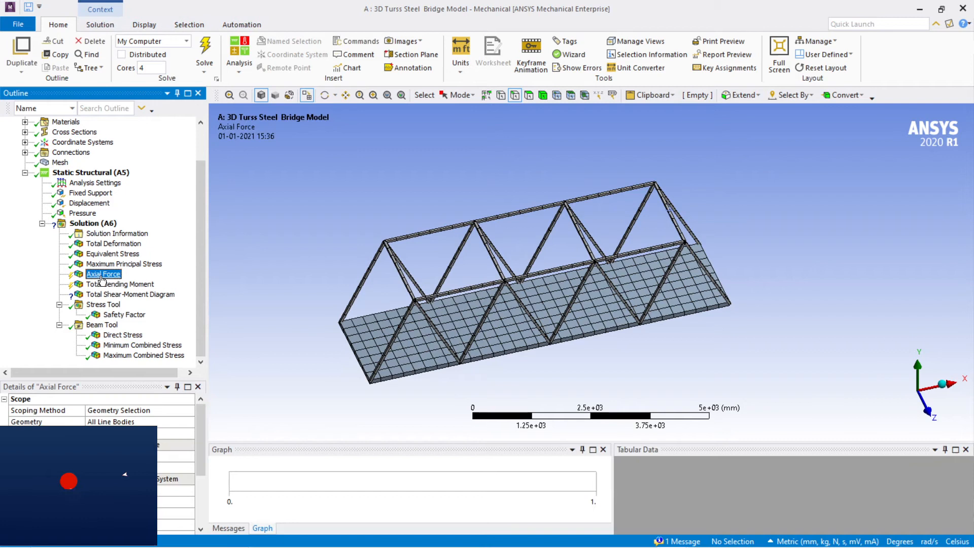
right_click(103, 278)
click(135, 302)
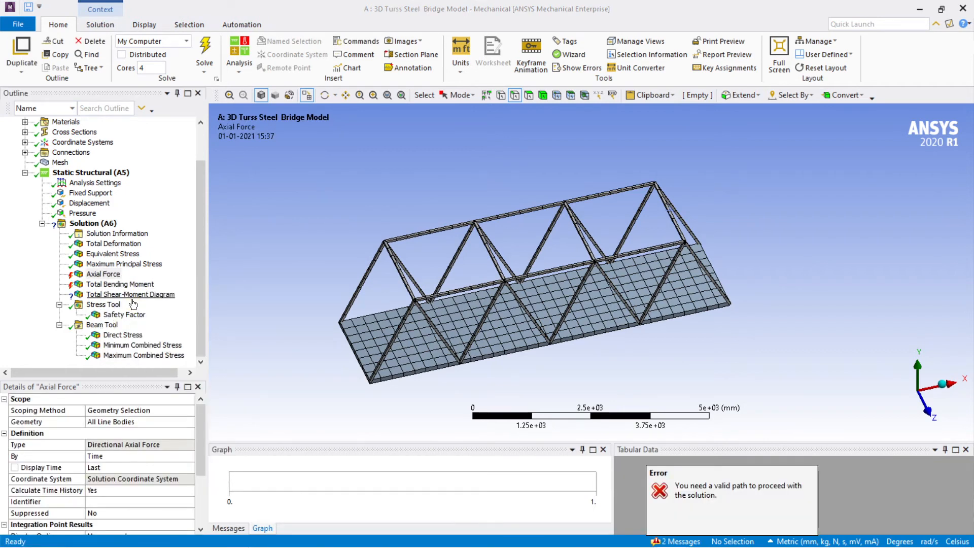
Step: Examine the settings of the Axial Force and Total Bending Moment results, including the type options for the bending moment
click(112, 276)
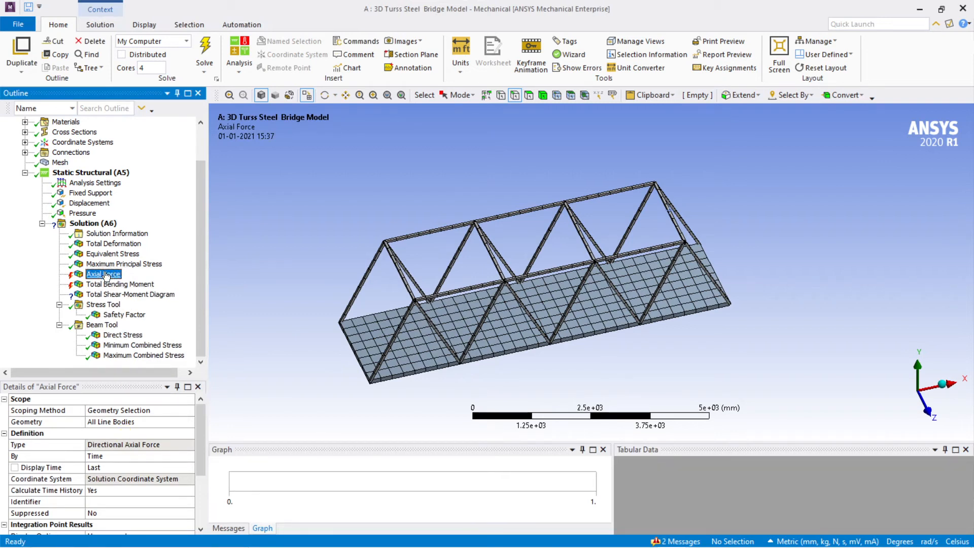
scroll(123, 491, down, 3)
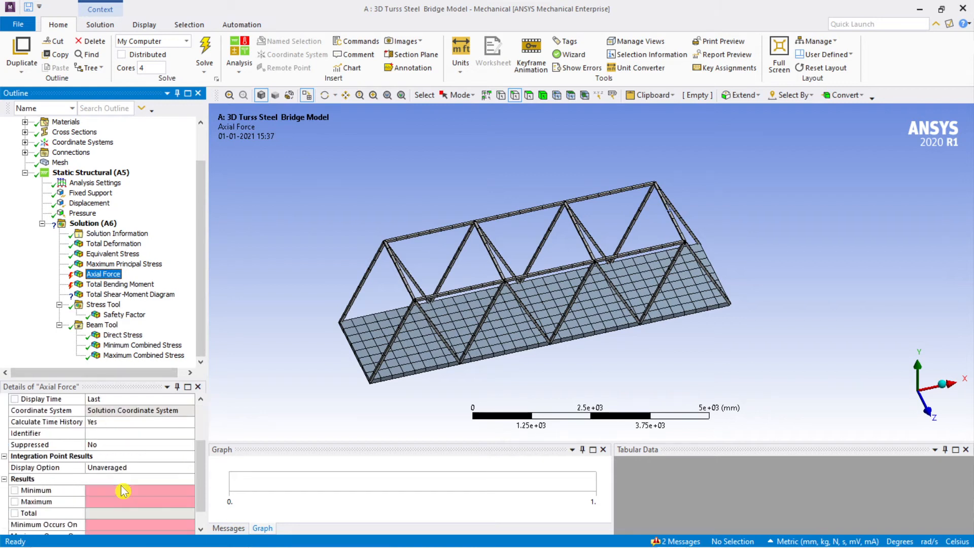
scroll(123, 491, down, 1)
scroll(123, 491, up, 4)
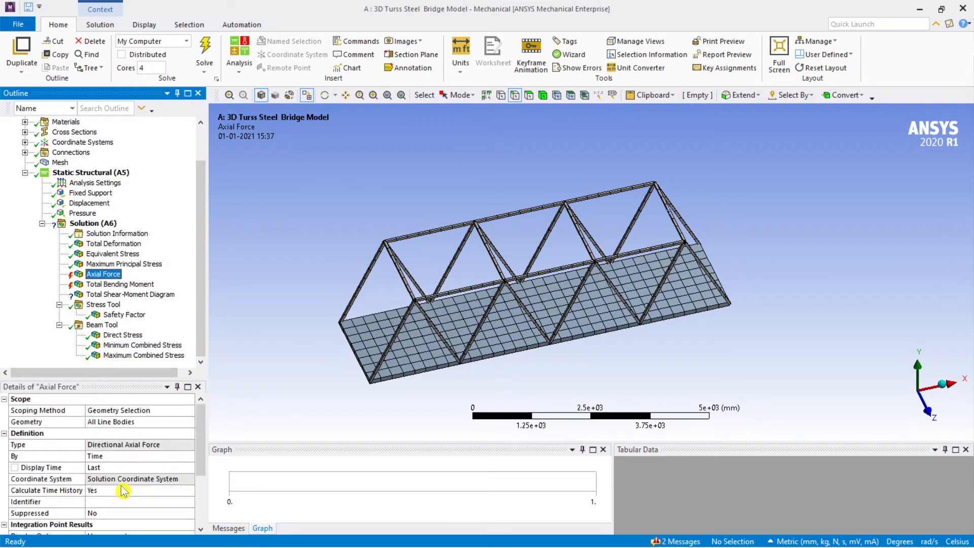
click(109, 285)
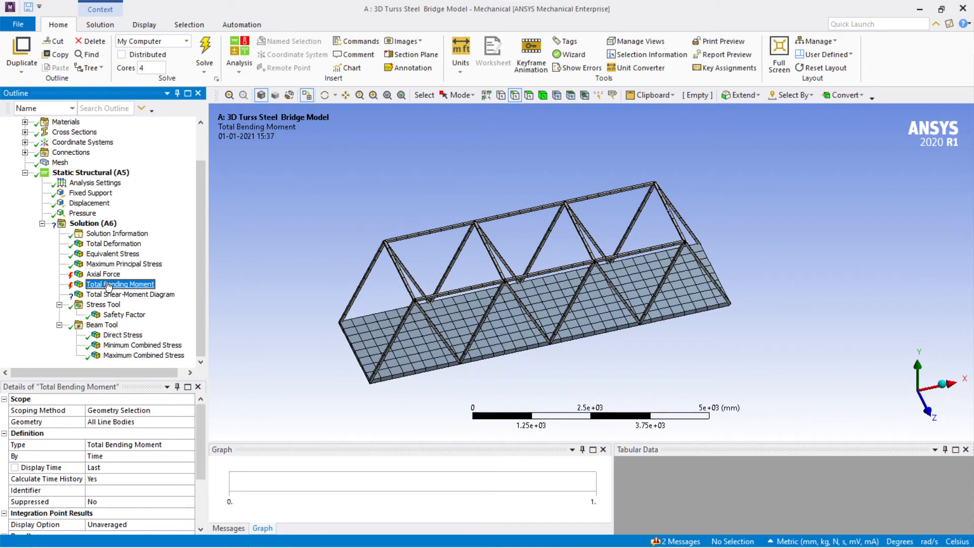
click(136, 422)
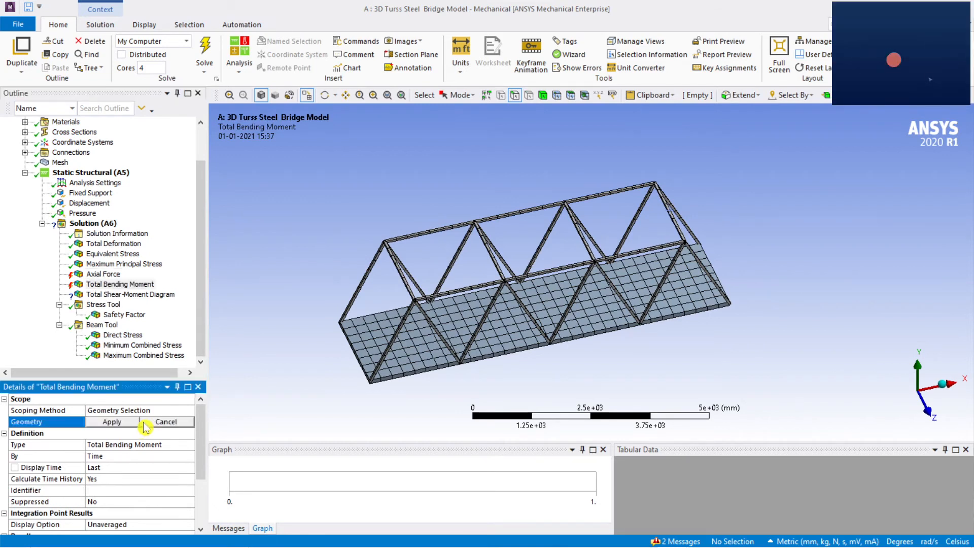
click(152, 445)
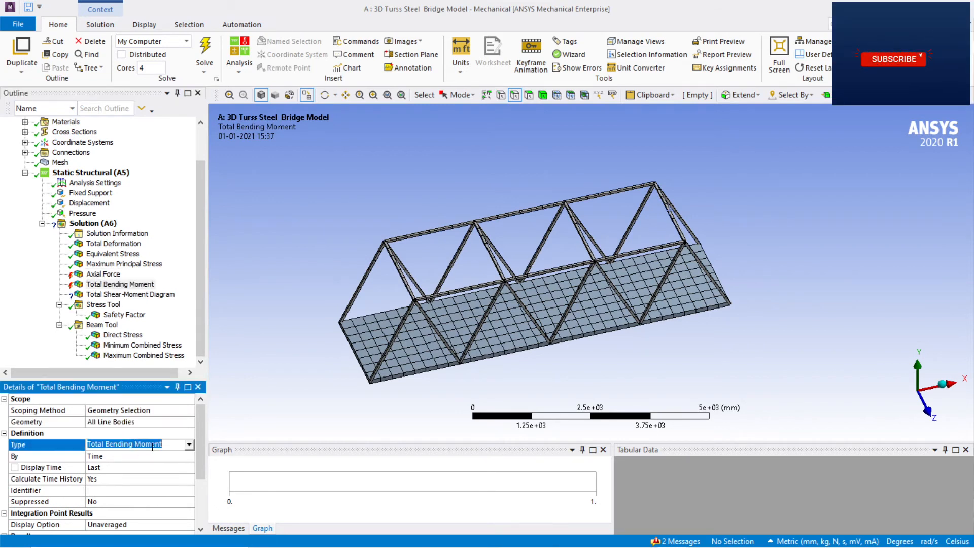
click(190, 445)
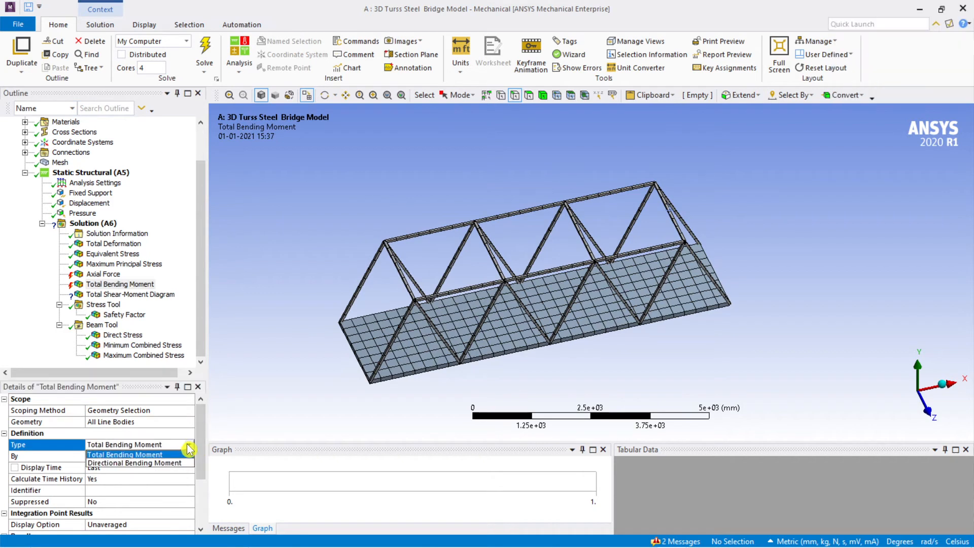
click(172, 455)
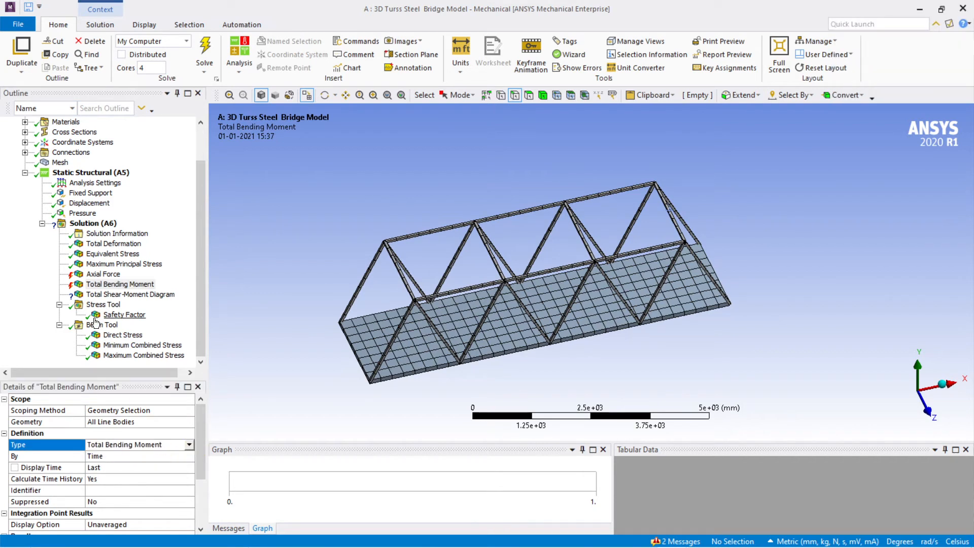
Step: Set the Axial Force result's scoping method to Path and assign the constructed path to it
click(100, 275)
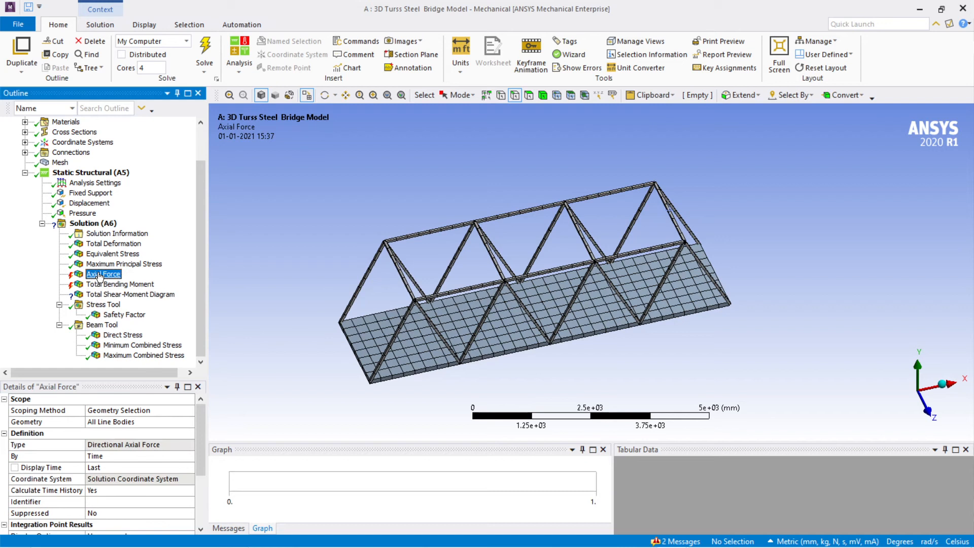
click(148, 423)
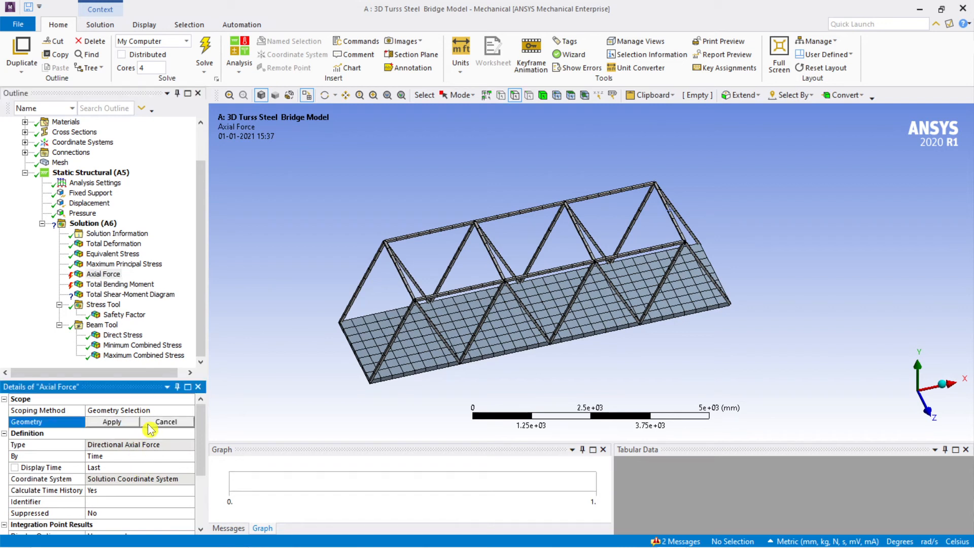
click(130, 411)
click(190, 411)
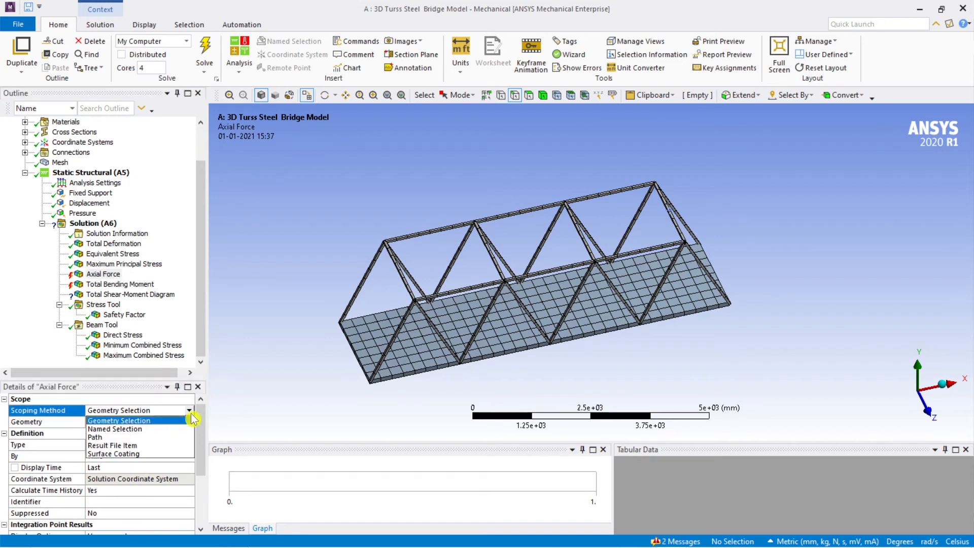
click(167, 437)
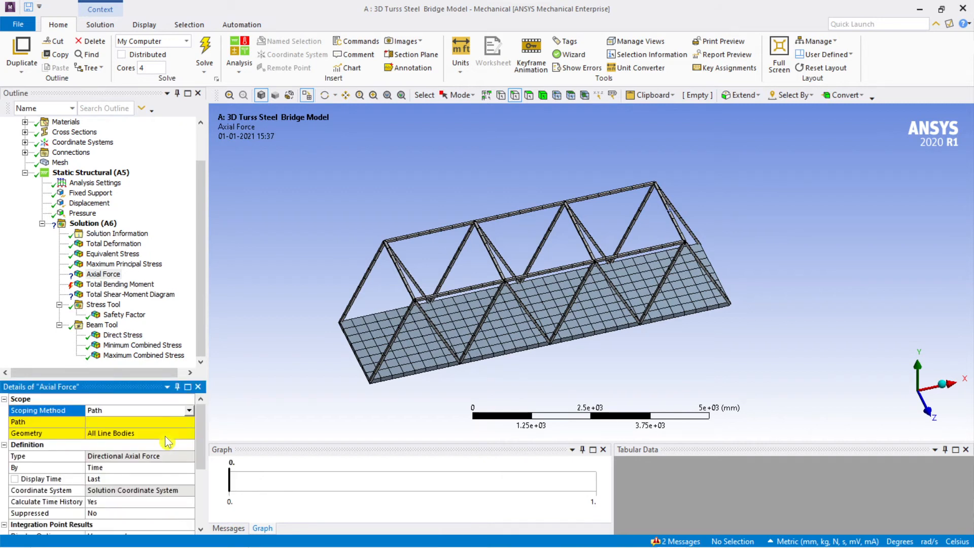
click(133, 422)
click(190, 420)
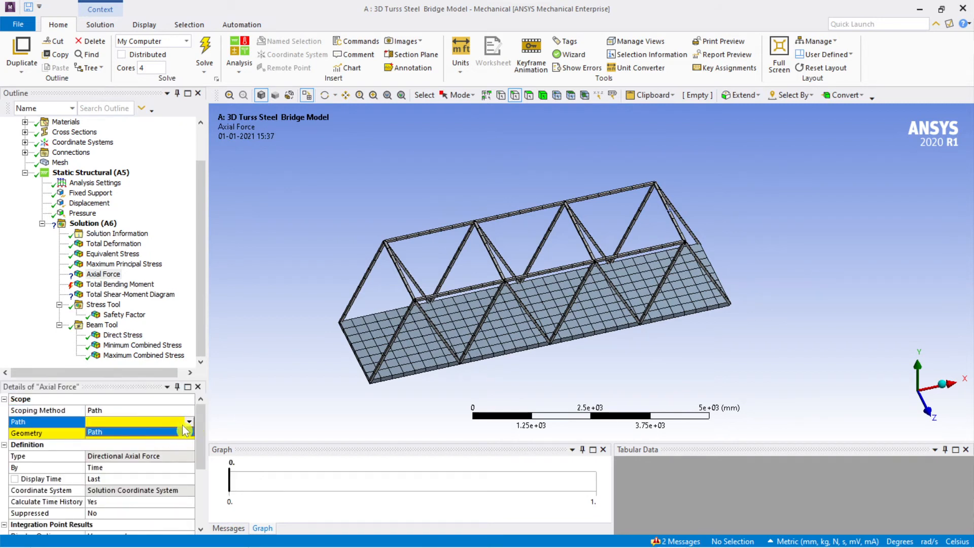
click(176, 432)
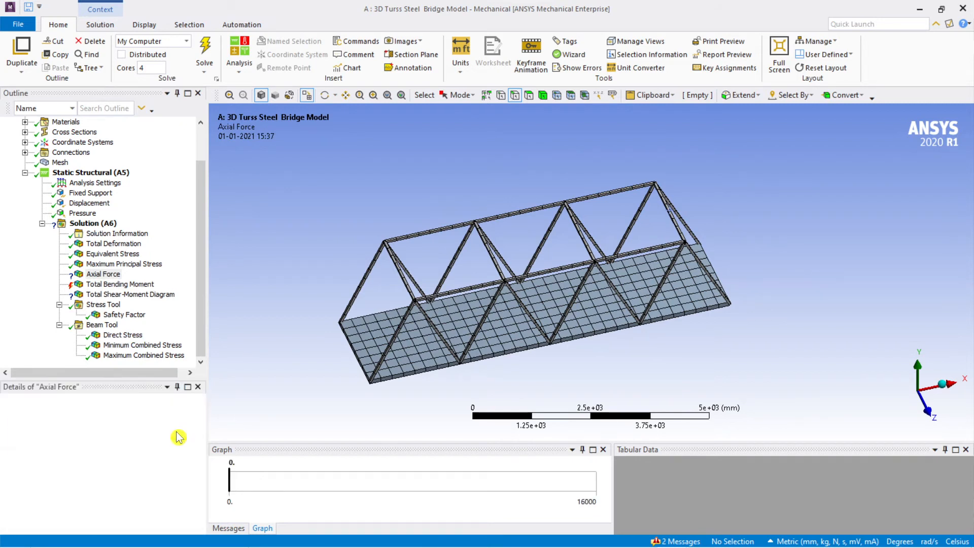
Step: Set the Total Bending Moment result's scoping method to Path and assign the constructed path to it
click(111, 285)
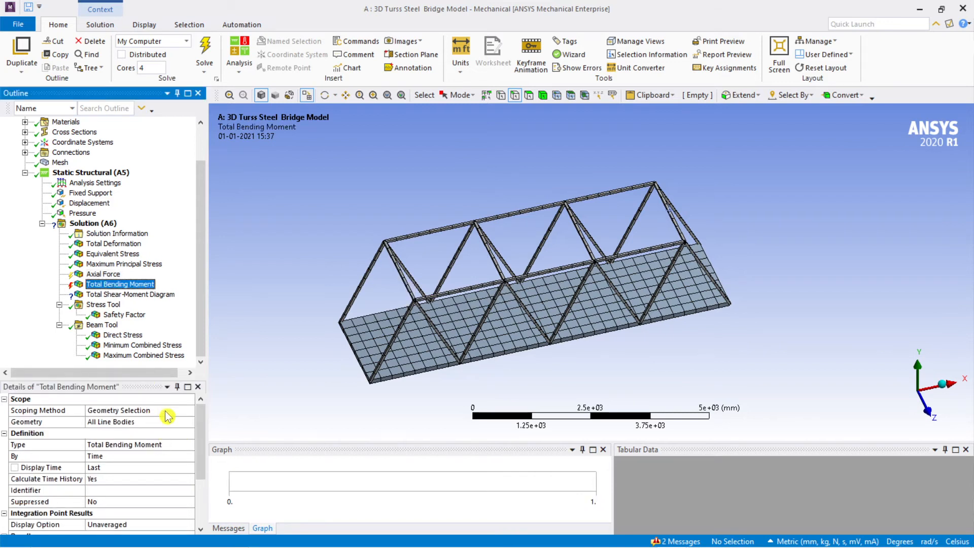
click(168, 417)
click(167, 416)
click(155, 437)
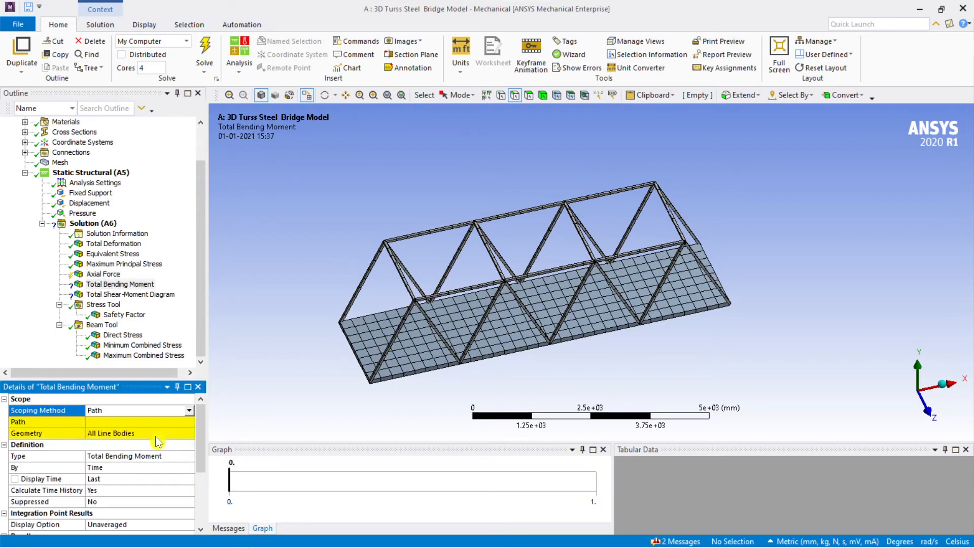
click(180, 422)
click(187, 422)
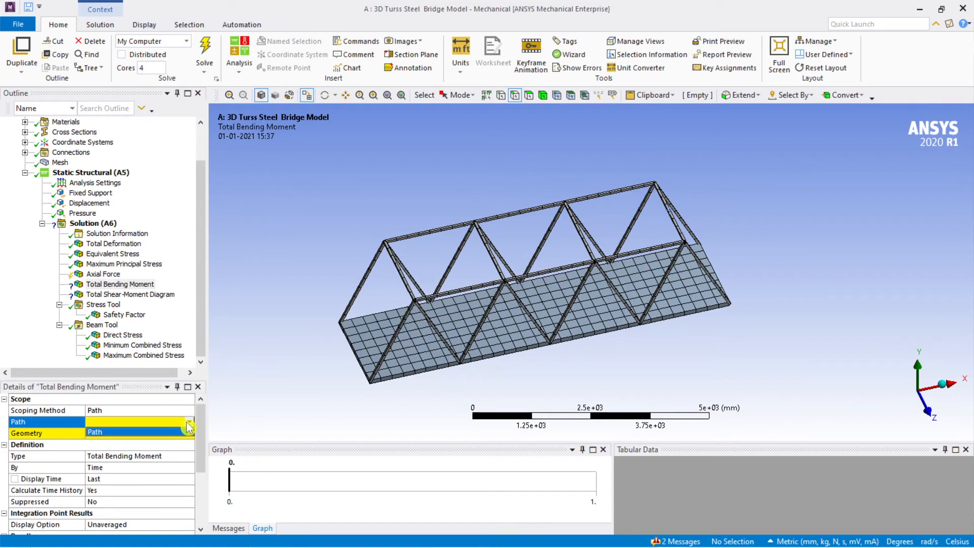
click(150, 433)
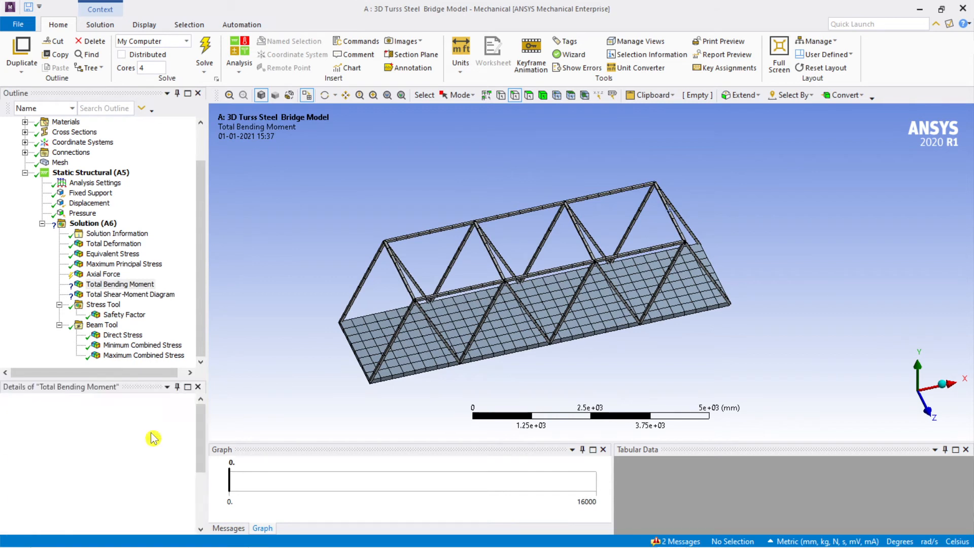
Step: Assign the constructed path to the Total Shear-Moment Diagram result
click(128, 298)
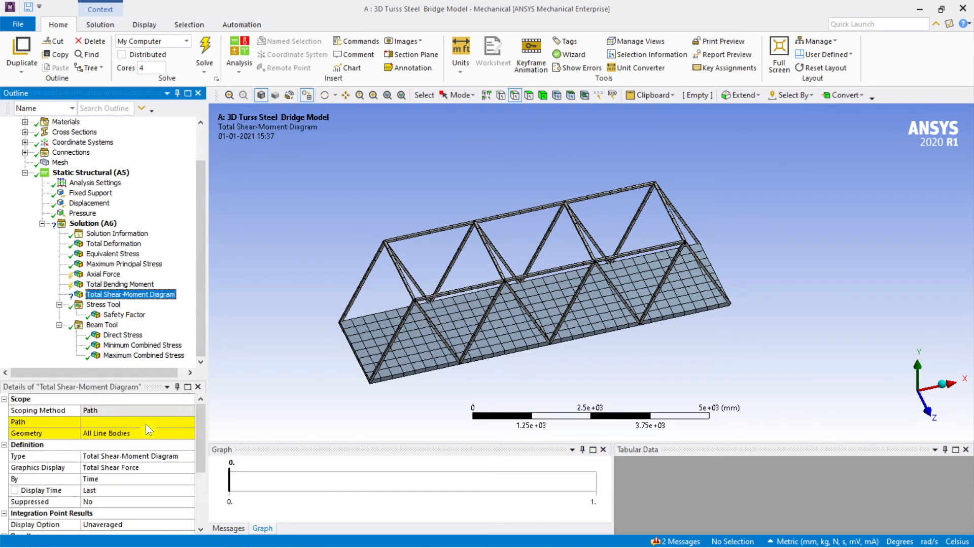
click(146, 424)
click(189, 422)
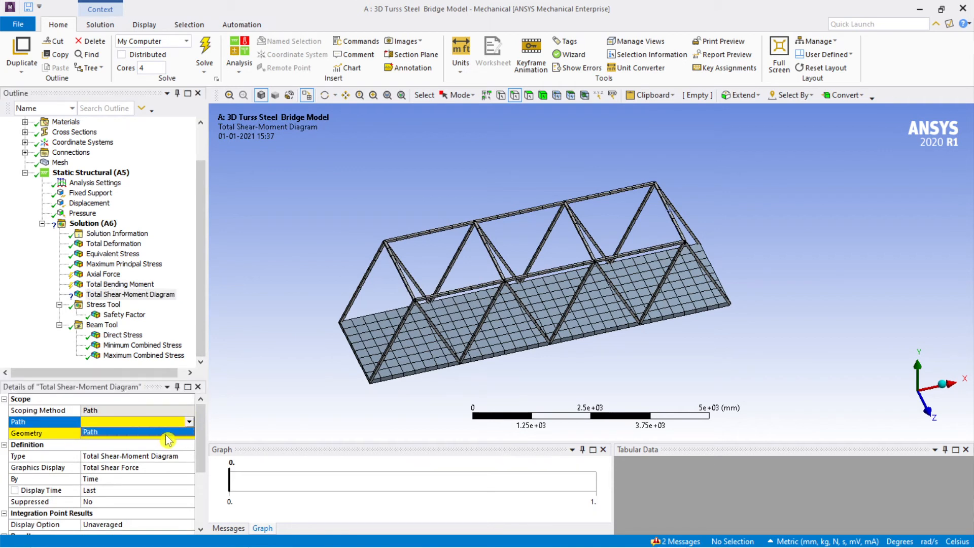
click(168, 432)
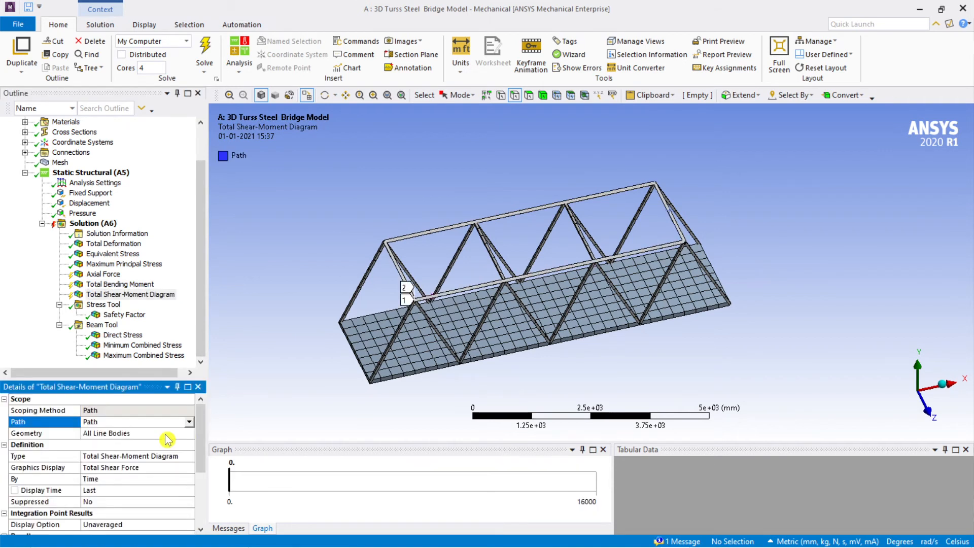
Step: Evaluate all results of the static structural solution
click(98, 226)
right_click(98, 226)
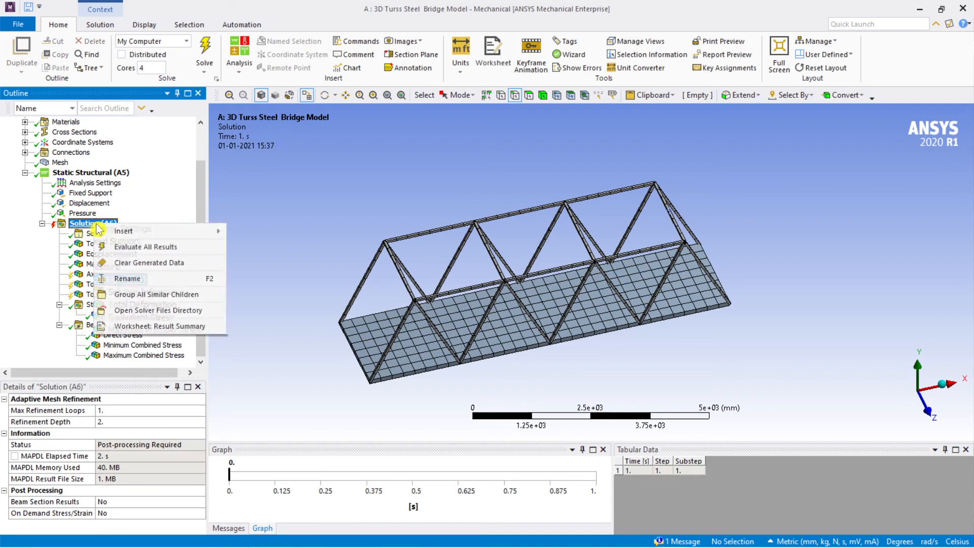
click(150, 252)
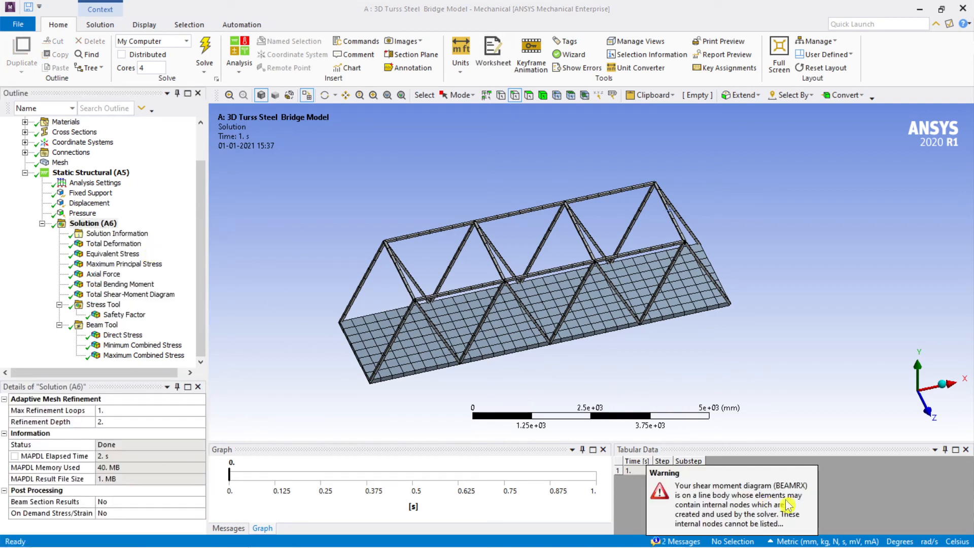
Step: Display the Axial Force result and examine its distribution along the path members of the truss
click(109, 275)
scroll(598, 330, down, 3)
middle_drag(605, 338, 612, 326)
scroll(529, 311, up, 3)
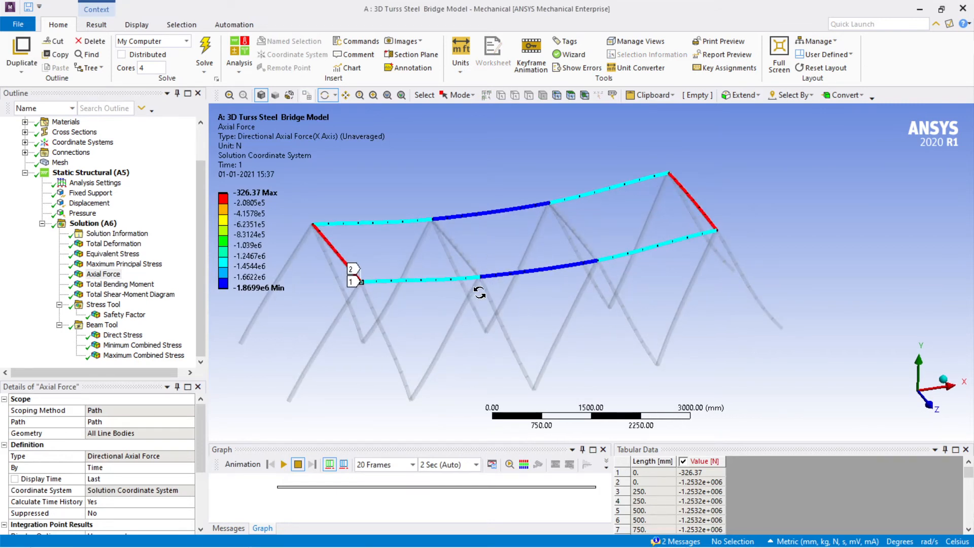
ctrl+middle_drag(480, 300, 584, 279)
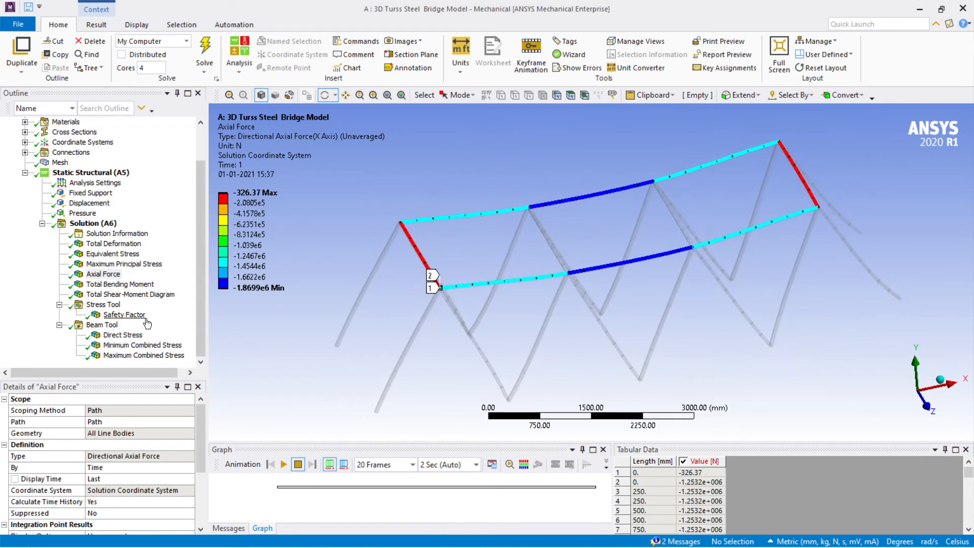
Step: Display the Total Bending Moment result and examine it closely along the upper chord members
click(120, 284)
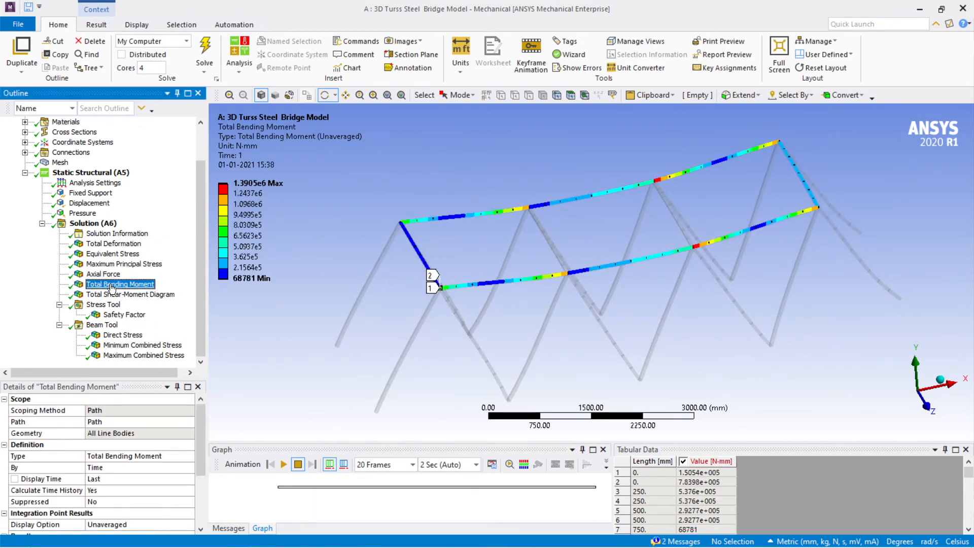
middle_drag(522, 319, 505, 321)
scroll(694, 231, up, 3)
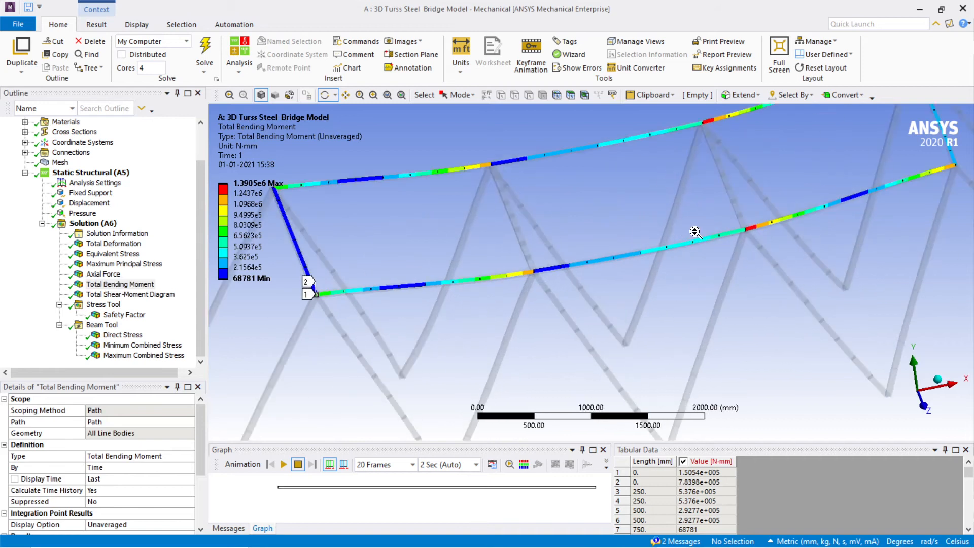
scroll(794, 227, up, 2)
middle_drag(735, 219, 882, 205)
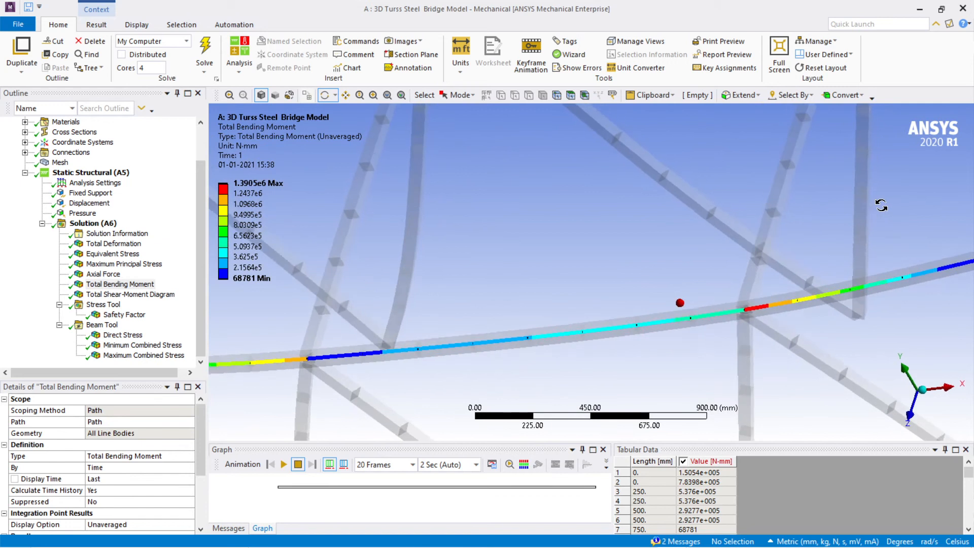
scroll(781, 294, down, 2)
drag(773, 294, 611, 308)
Step: Play and pause the Total Bending Moment animation, and display the Total Shear-Moment Diagram for the path
click(283, 464)
scroll(558, 352, up, 3)
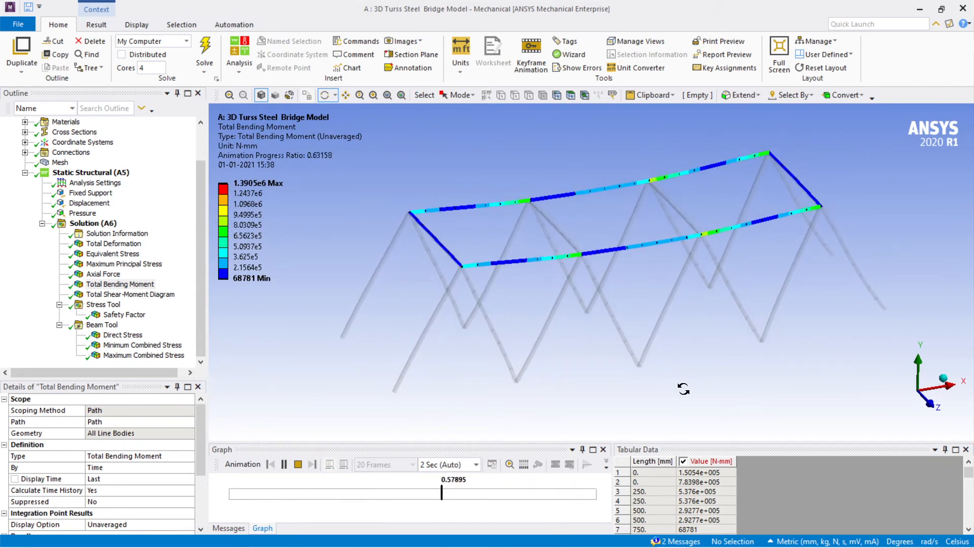
click(284, 464)
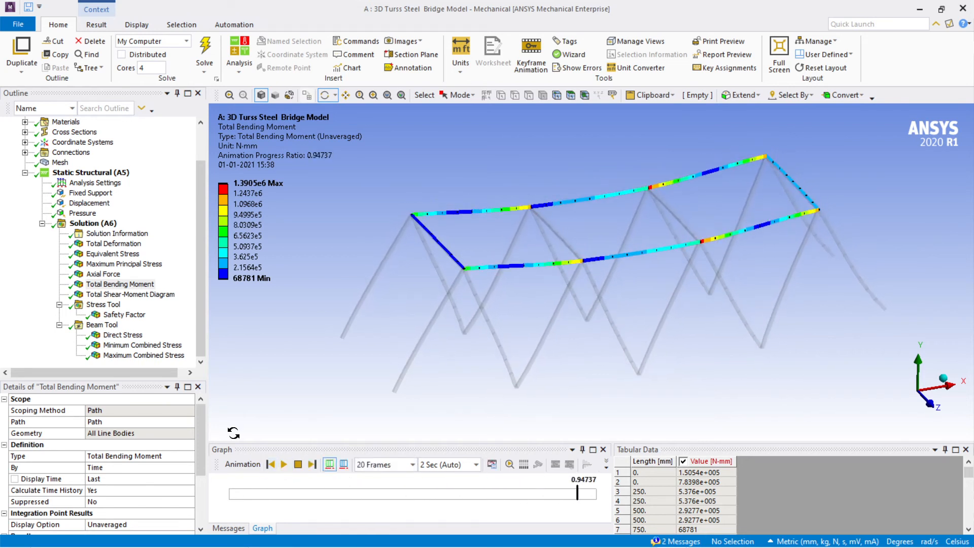
click(130, 295)
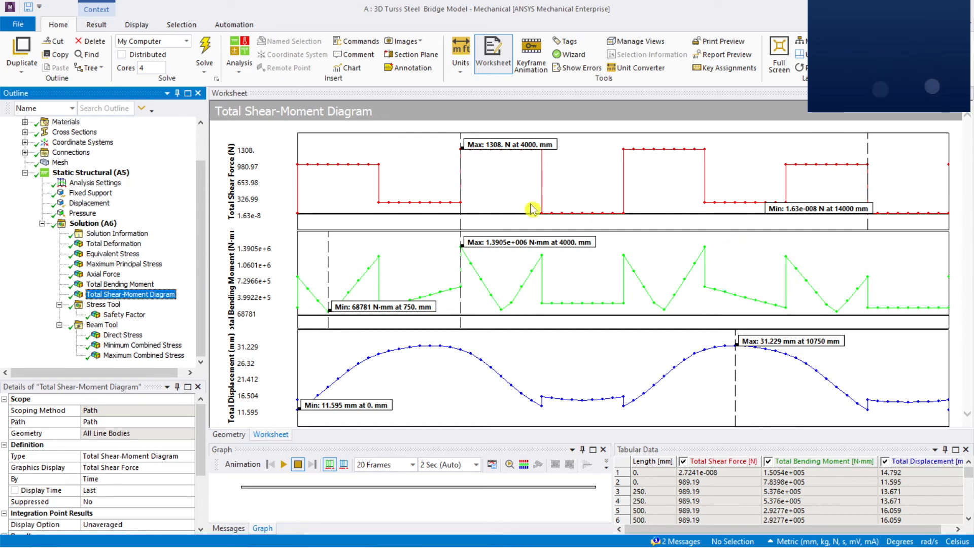
Step: Review the Safety Factor result and the Beam Tool's Direct Stress, Minimum Combined Stress and Maximum Combined Stress results
click(123, 335)
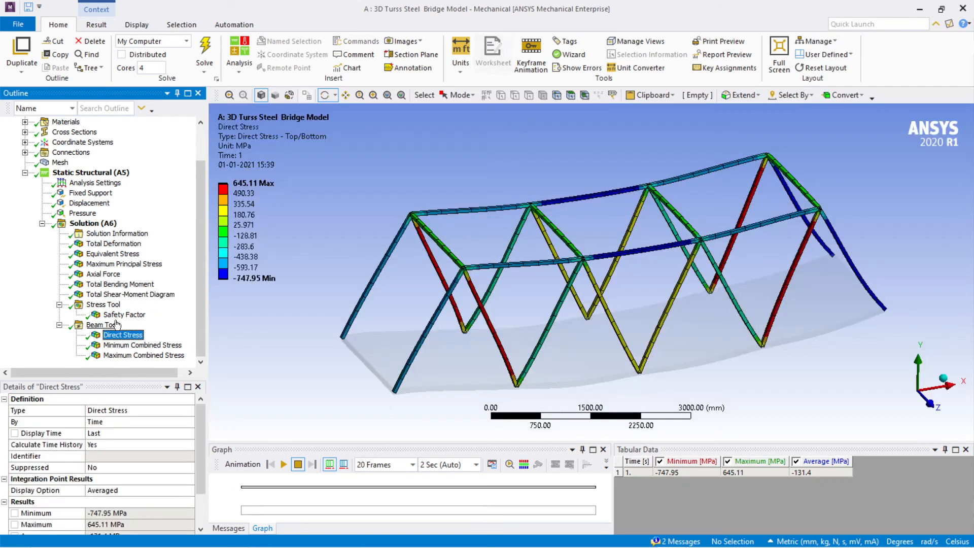
click(117, 315)
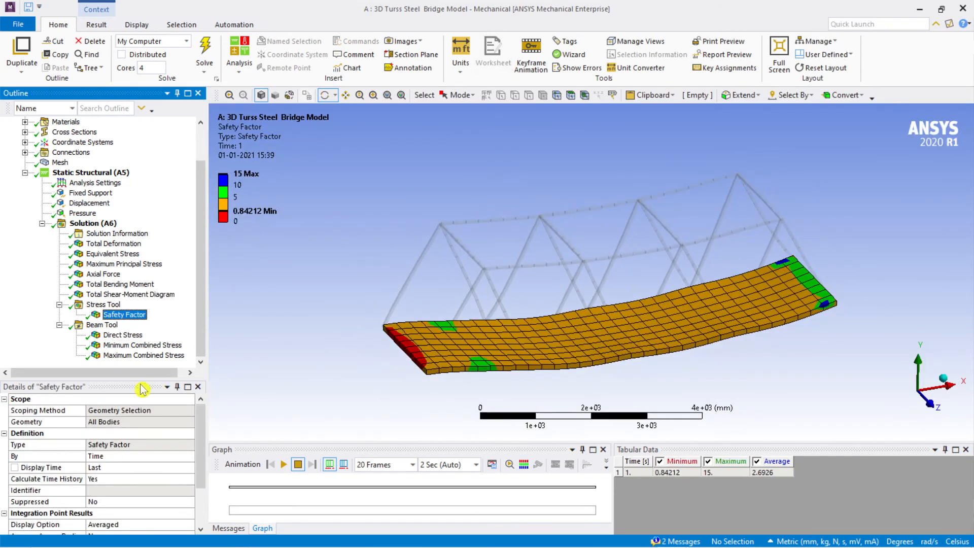
click(134, 336)
click(140, 345)
click(148, 355)
scroll(141, 306, up, 2)
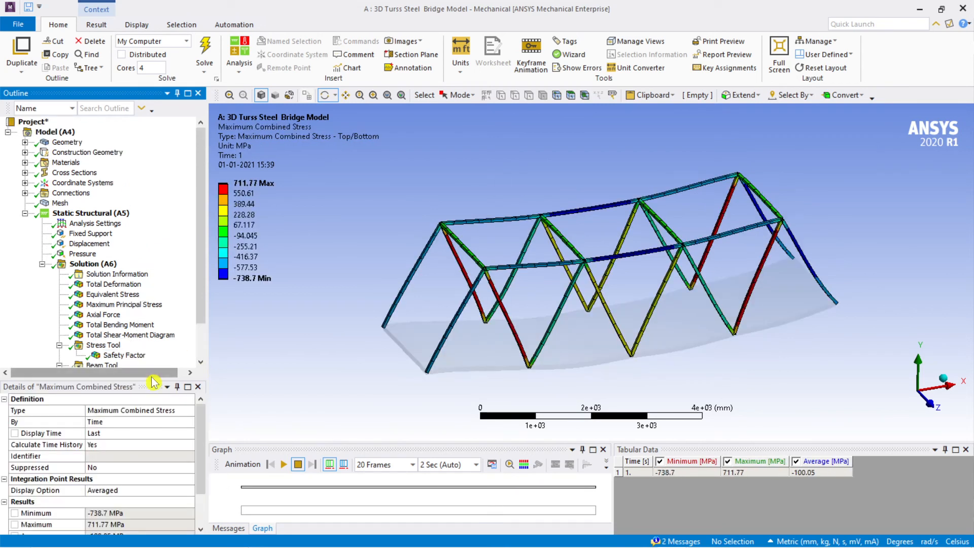
drag(154, 387, 154, 432)
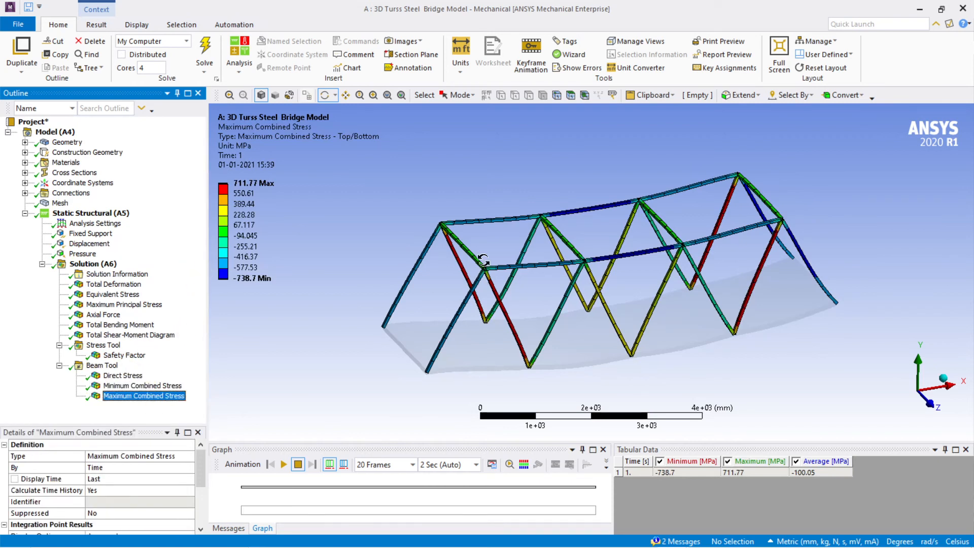
Step: Display the Equivalent Stress result and examine the stress distribution and legend range on the bridge deck
click(108, 304)
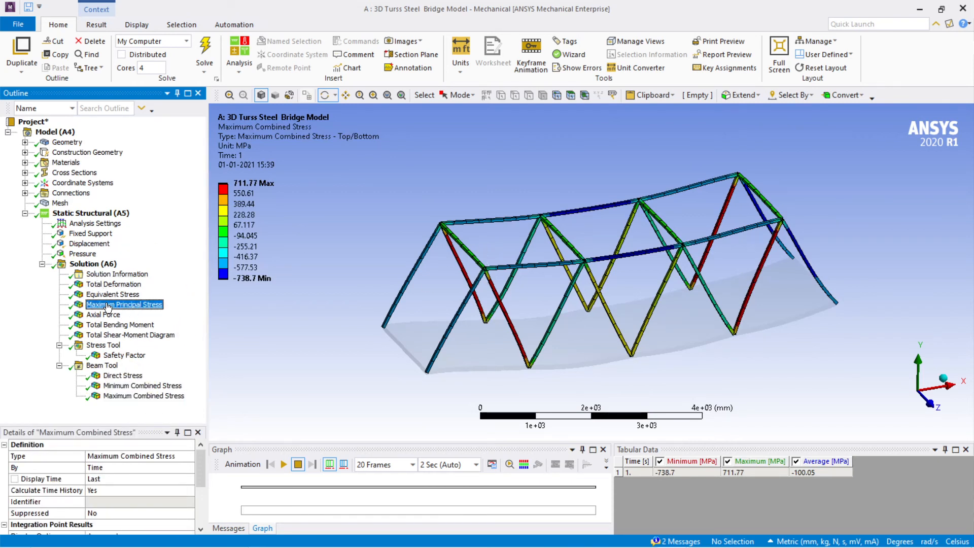
click(109, 294)
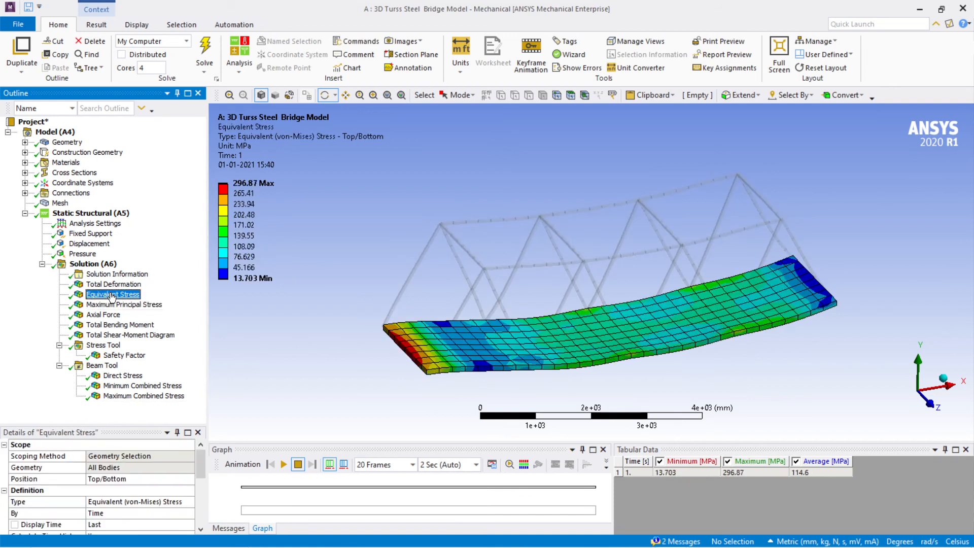
scroll(380, 202, down, 1)
drag(386, 208, 385, 211)
scroll(406, 212, up, 3)
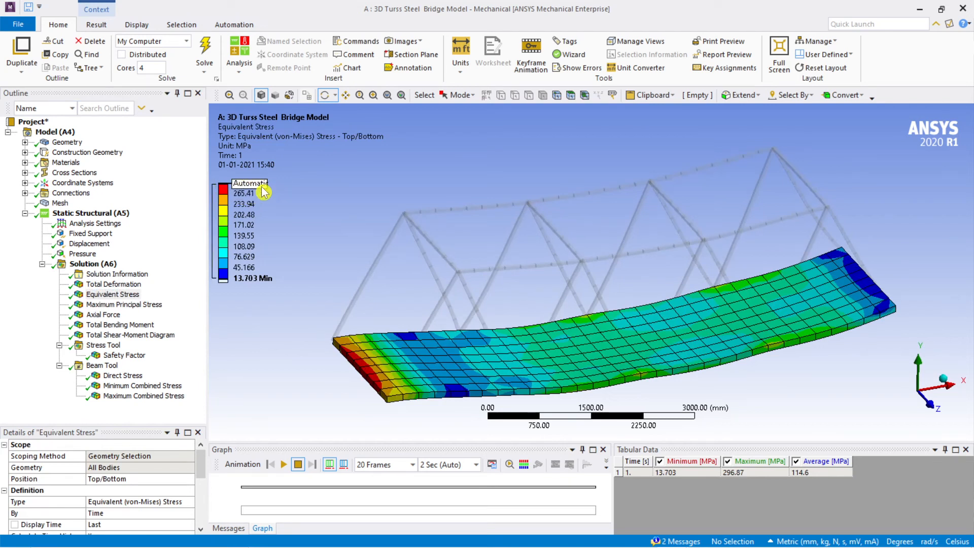
scroll(304, 265, down, 1)
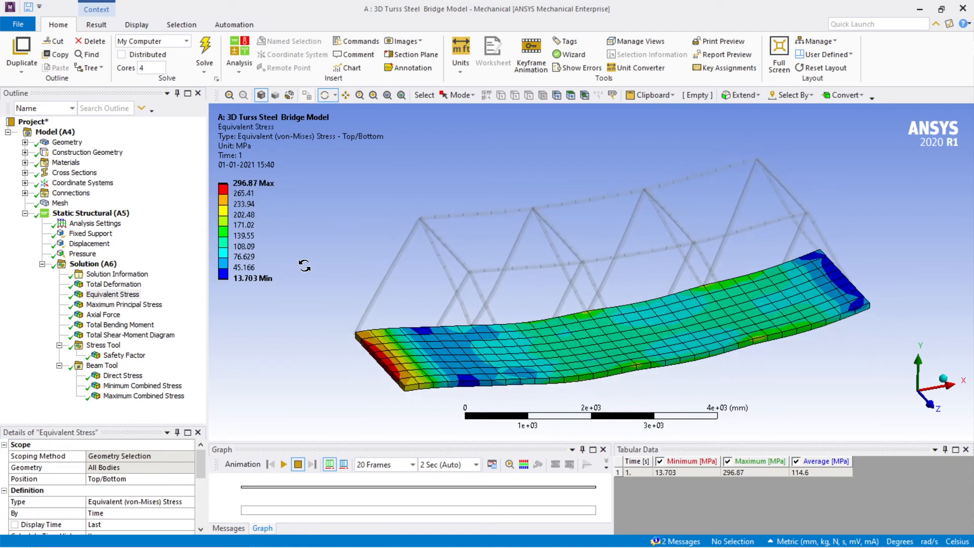
Step: Set the magnitude of the pressure on the bridge deck to 0.4 MPa and solve the analysis again
click(82, 254)
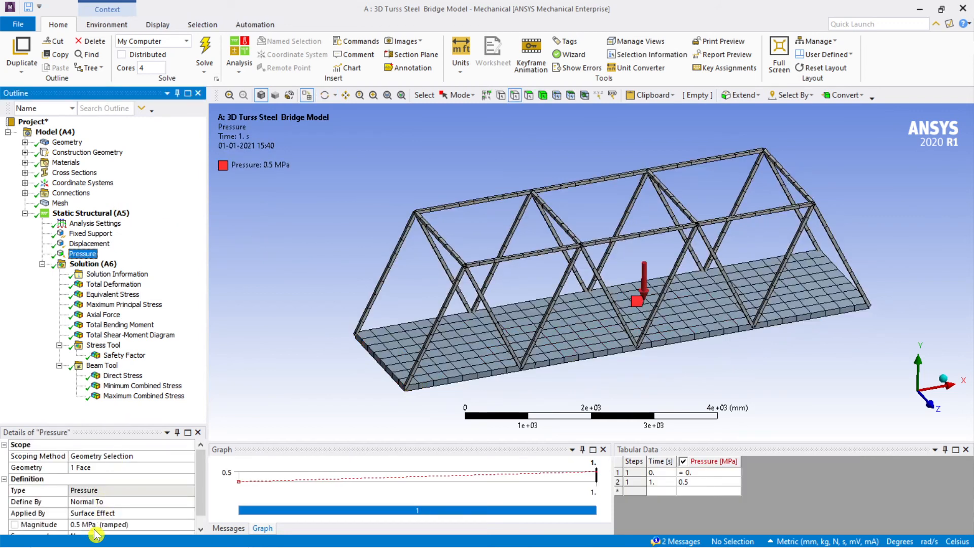
click(89, 525)
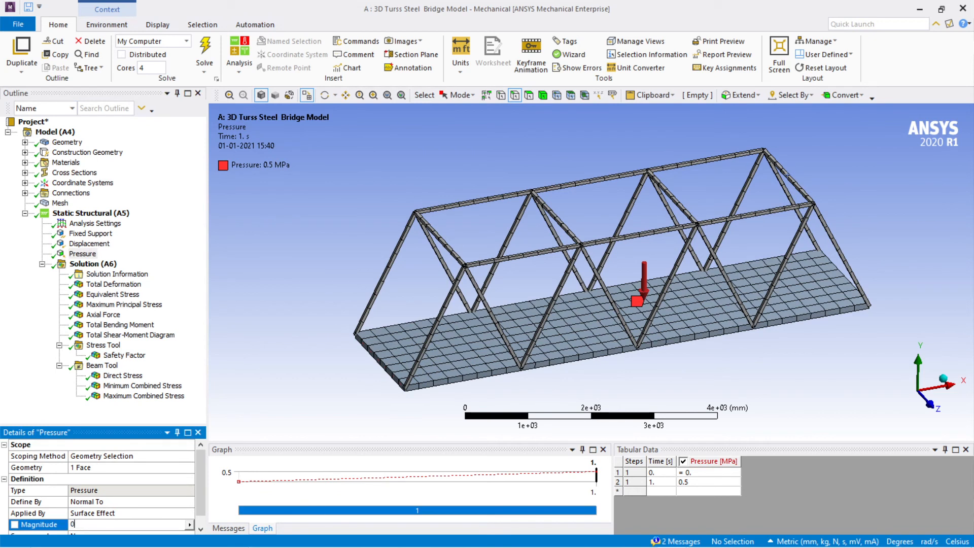
key(Return)
click(83, 265)
right_click(84, 266)
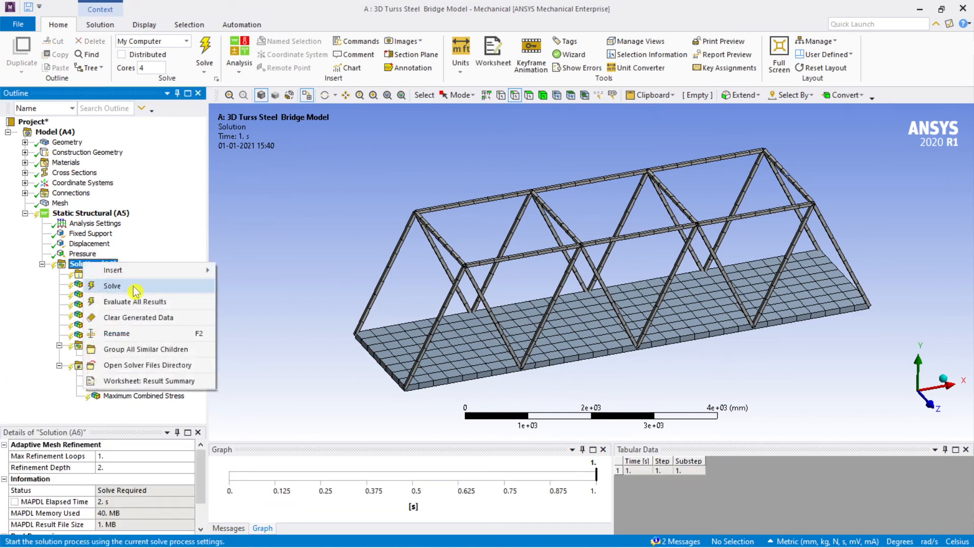
click(136, 291)
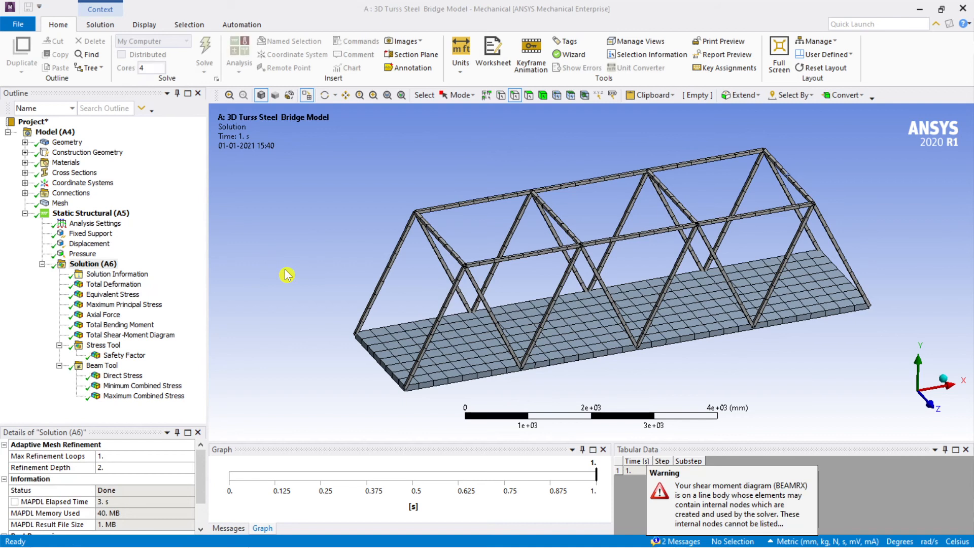
Step: Examine the recalculated Equivalent Stress result on the bridge deck for the 0.4 MPa load
click(121, 295)
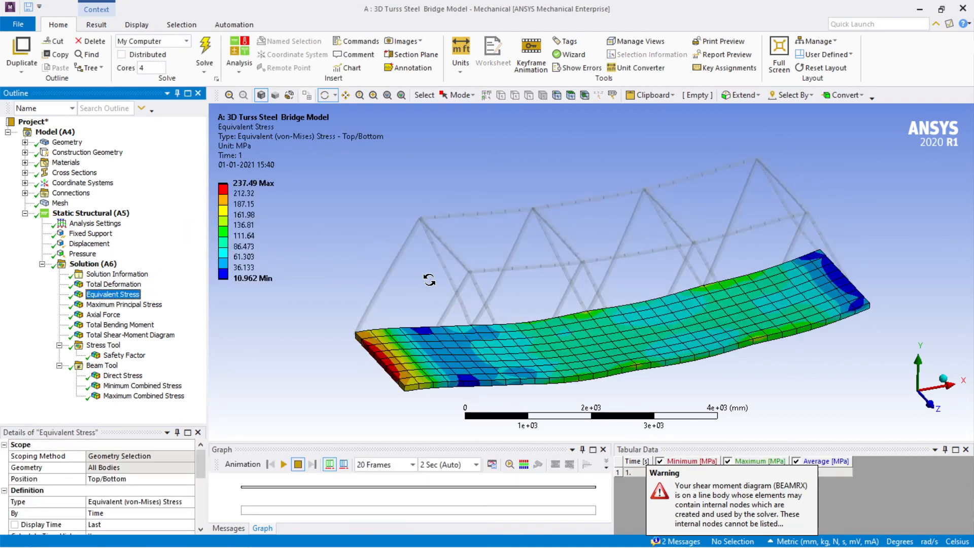
mouse_move(483, 322)
mouse_down()
mouse_move(464, 315)
mouse_move(465, 325)
mouse_up()
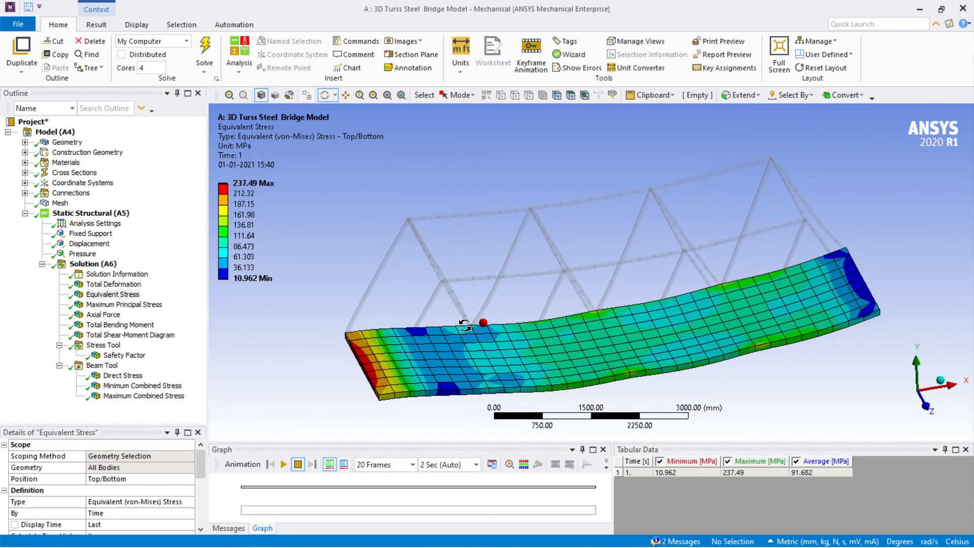
click(112, 296)
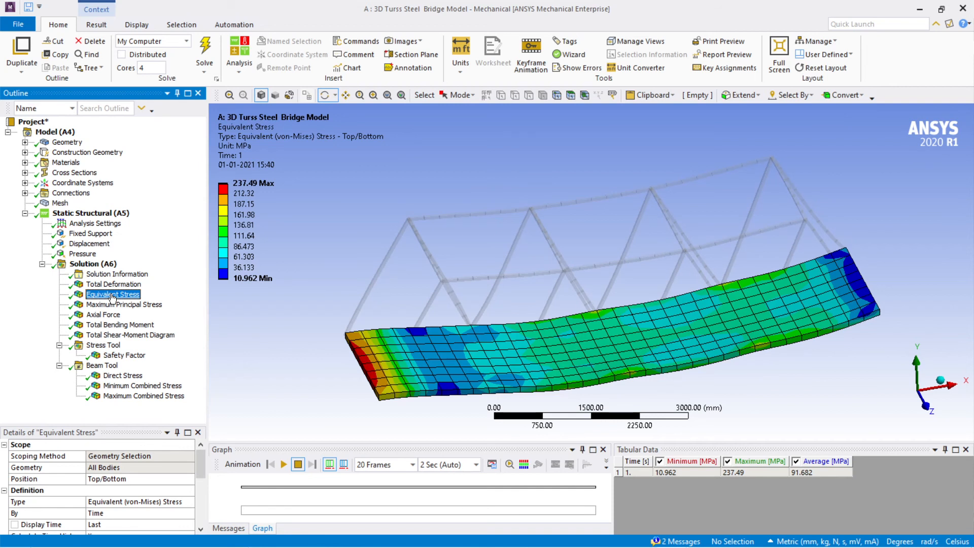
scroll(363, 259, down, 1)
drag(375, 271, 385, 280)
scroll(387, 281, up, 2)
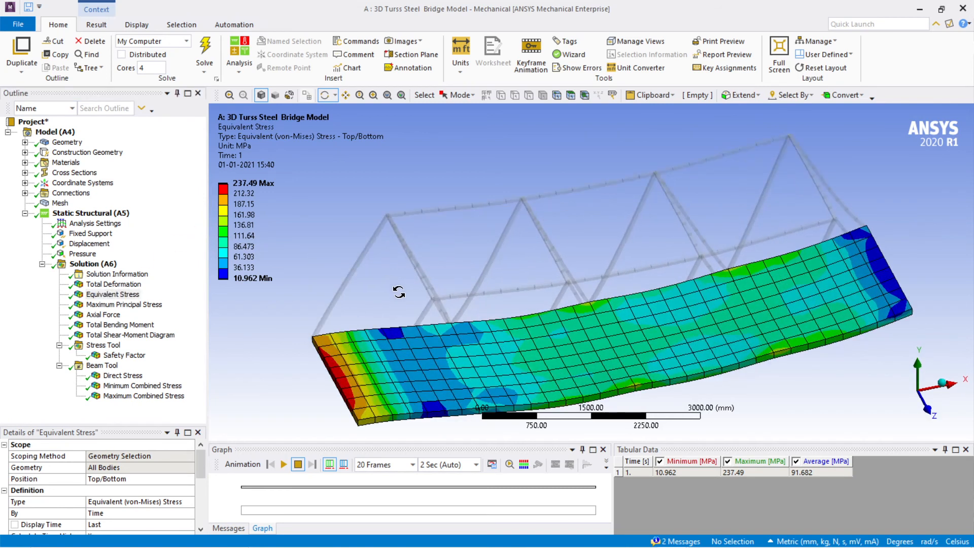
scroll(399, 293, down, 3)
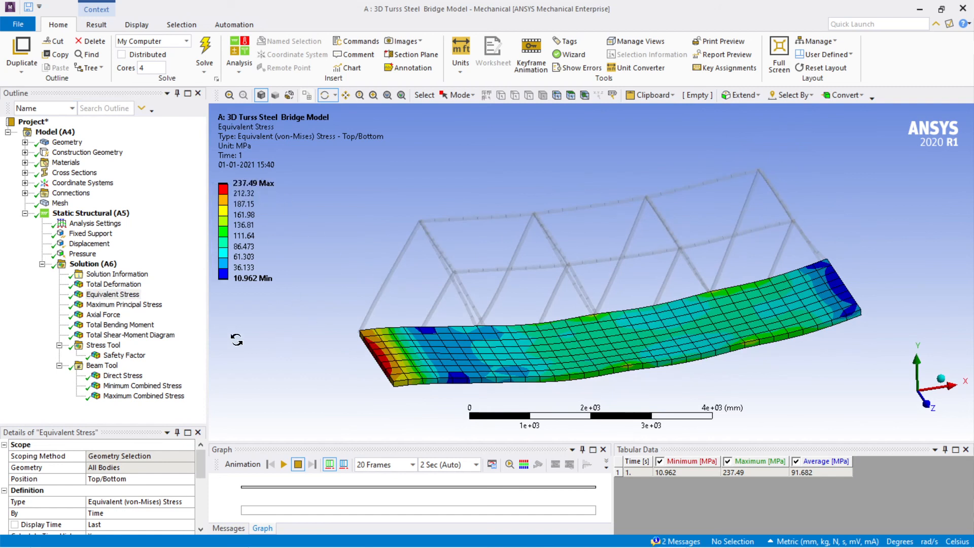
Step: Check the applied pressure and examine the recalculated Safety Factor result and its legend bands on the deck
click(93, 254)
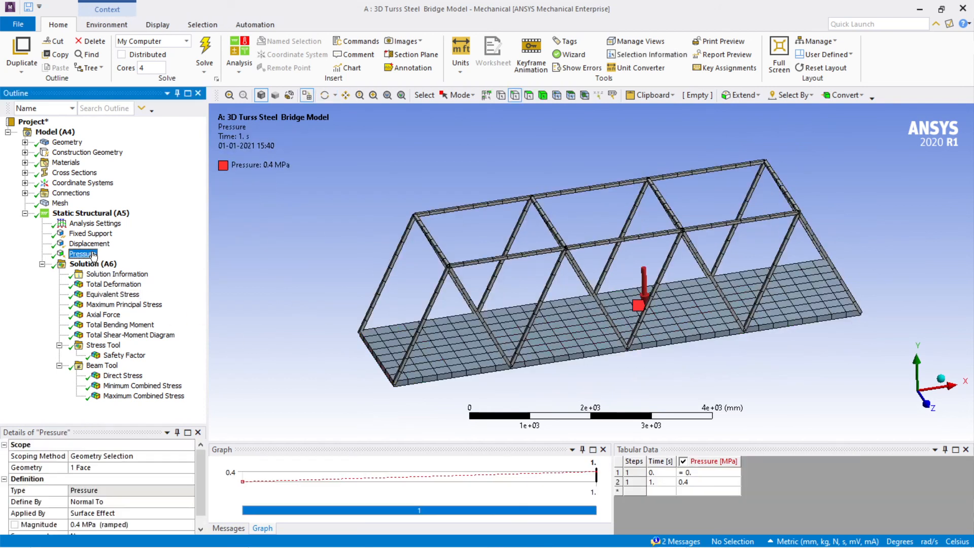
click(122, 355)
drag(347, 339, 425, 305)
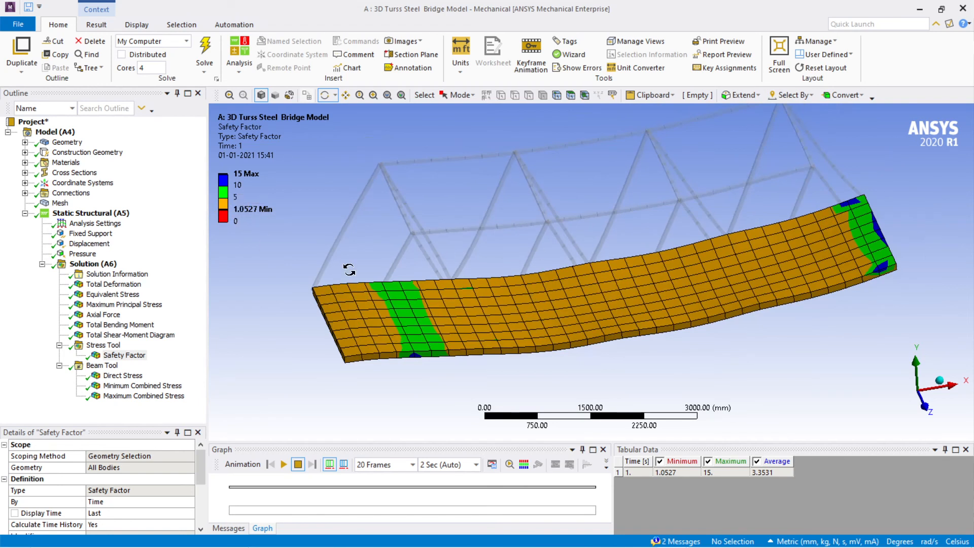
click(225, 198)
click(228, 207)
drag(612, 351, 471, 265)
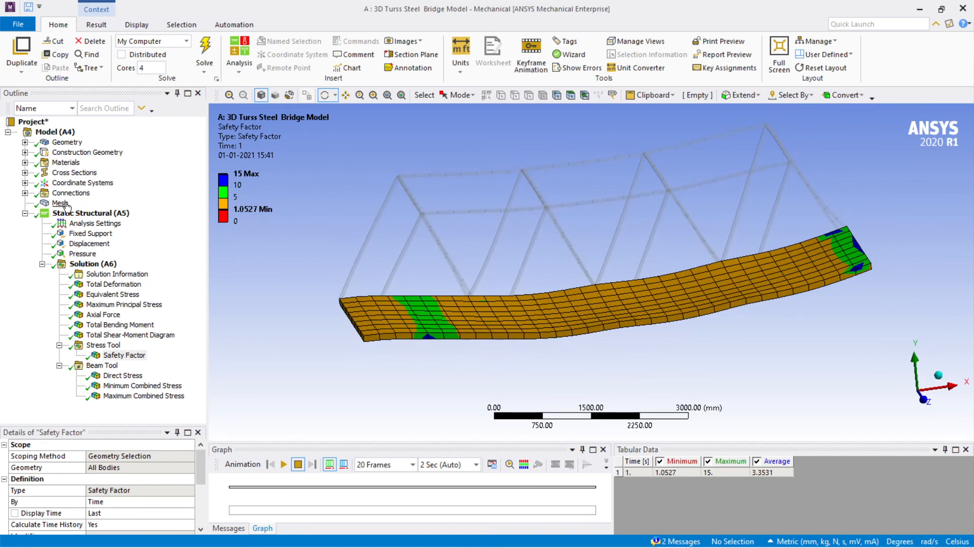
Step: Expand Construction Geometry and Geometry in the model tree and inspect the properties of the line body and surface body
click(93, 254)
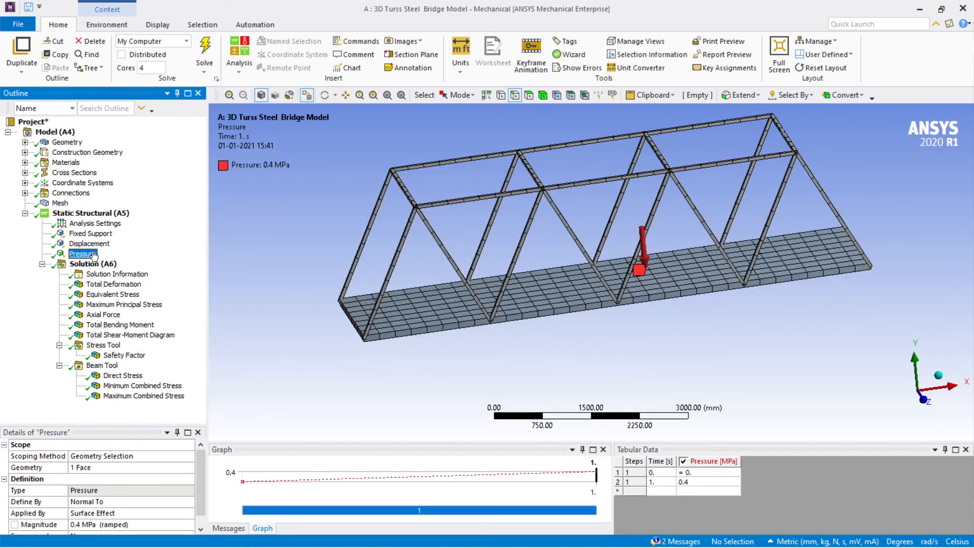
double_click(77, 155)
double_click(74, 143)
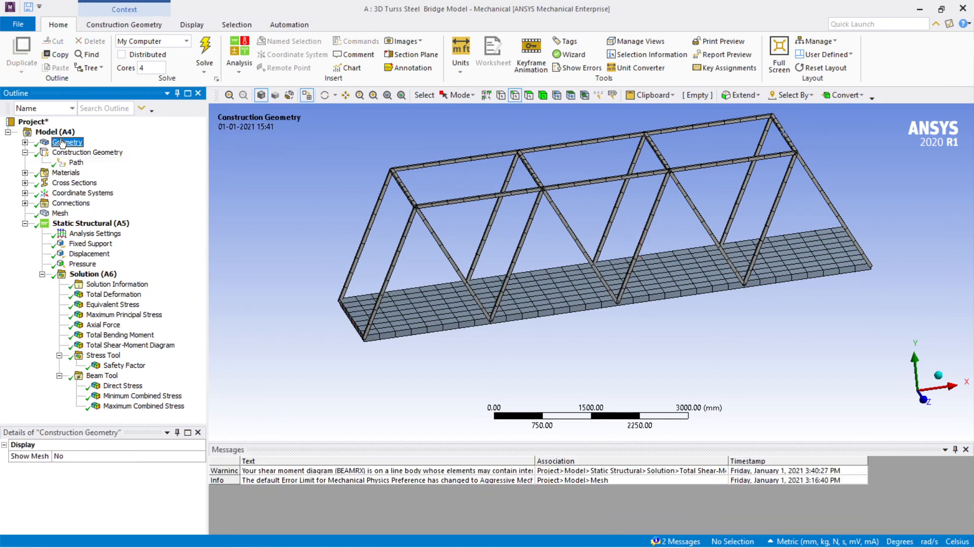
click(77, 153)
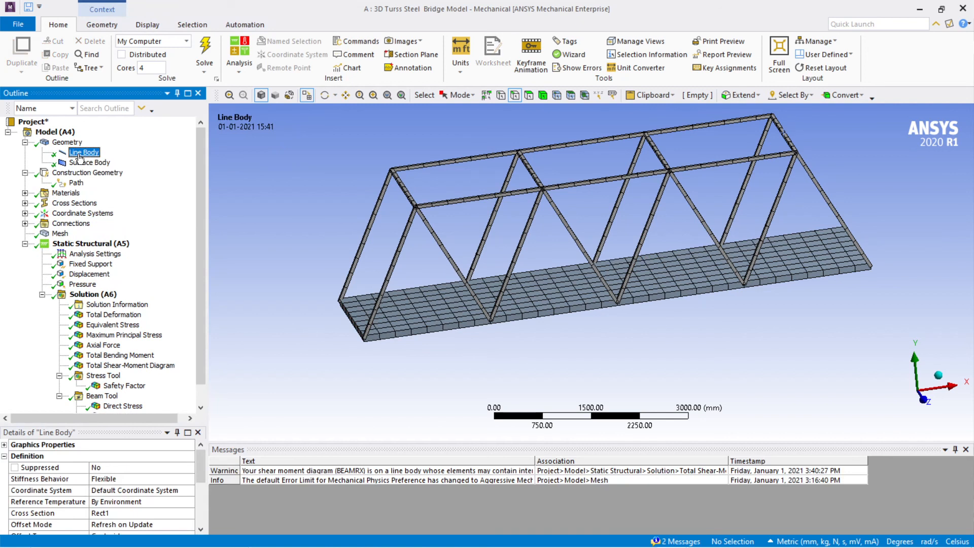
click(88, 164)
click(84, 153)
scroll(163, 307, down, 1)
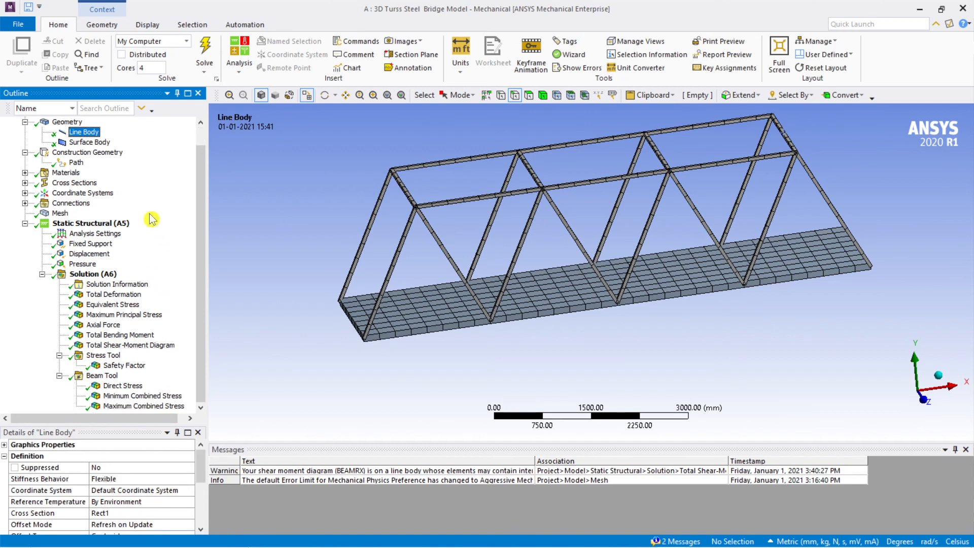
Step: Review the deck's pressure load once more and view the Safety Factor contour from another angle
click(82, 263)
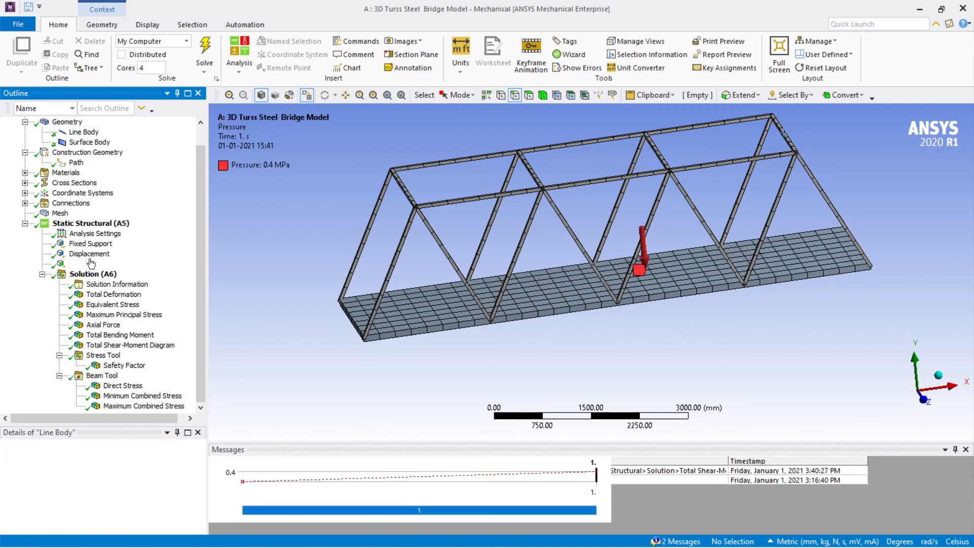
middle_drag(337, 326, 350, 344)
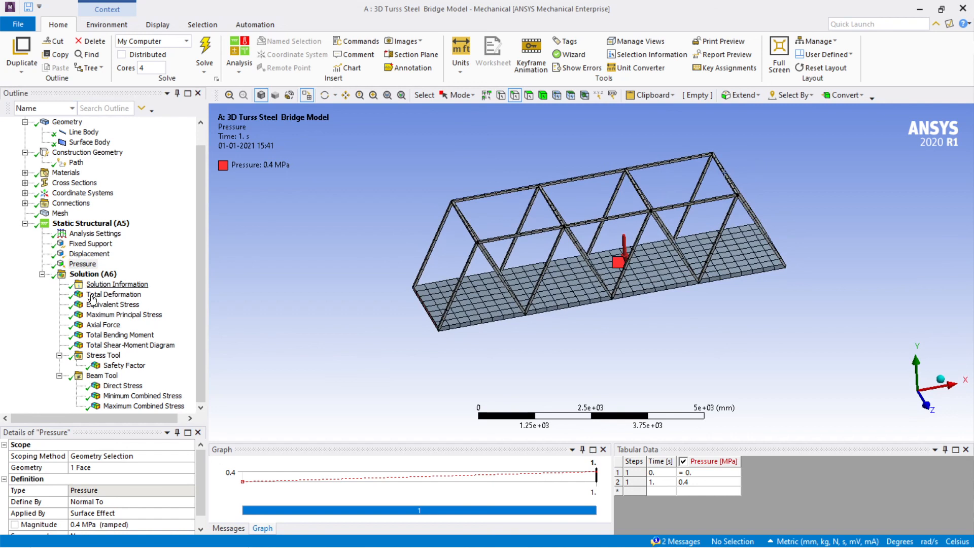
click(112, 371)
middle_drag(358, 276, 439, 298)
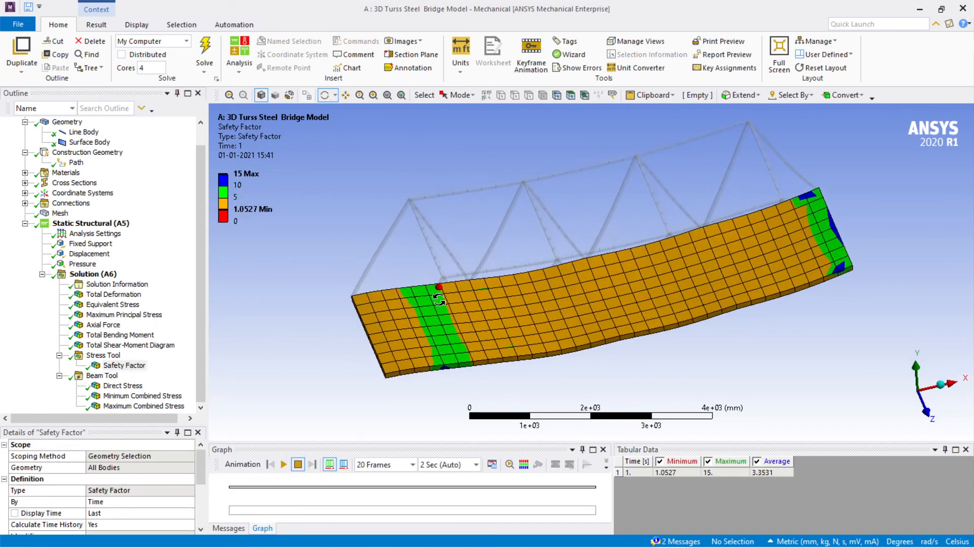
Step: Review the Beam Tool's Direct Stress and Minimum Combined Stress results on the truss members
middle_drag(494, 259, 509, 262)
scroll(509, 262, down, 2)
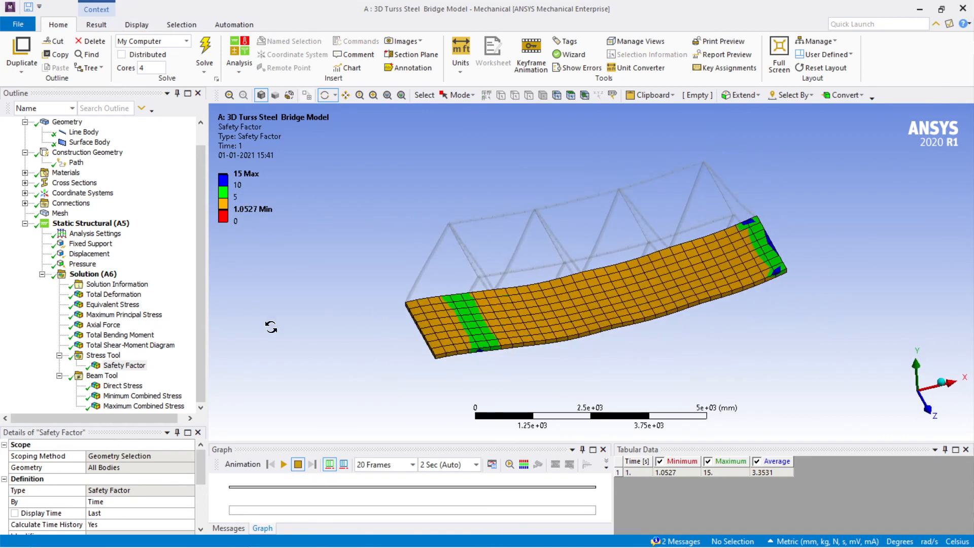
click(122, 388)
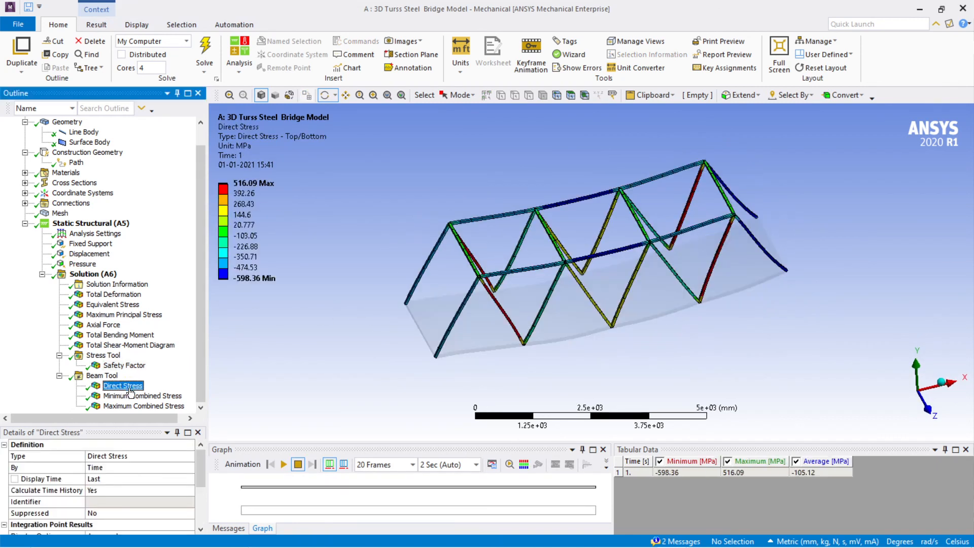
click(130, 397)
scroll(496, 306, up, 2)
middle_drag(496, 307, 456, 290)
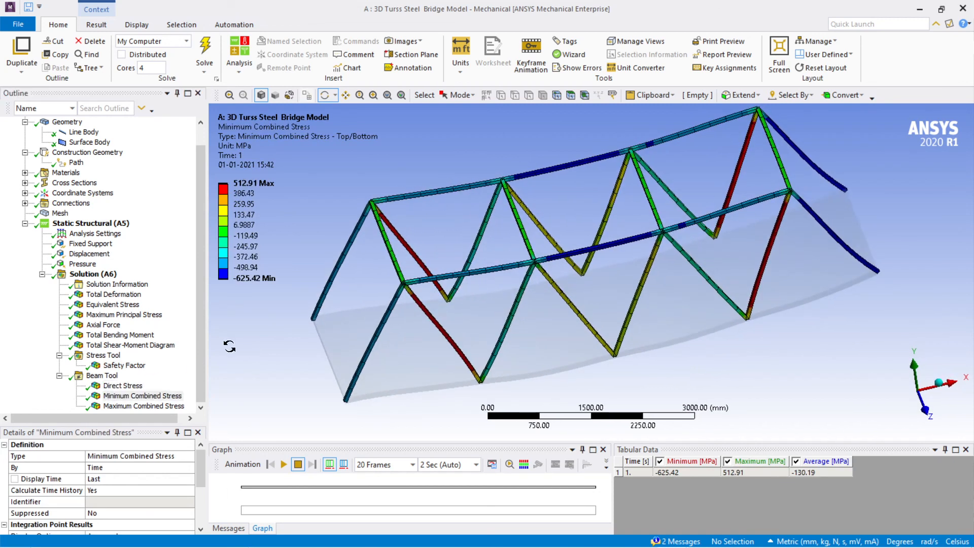
Step: Return to the Direct Stress result and examine its distribution over the diagonals, top chords and end members from several angles
click(122, 389)
scroll(472, 254, up, 1)
scroll(387, 309, up, 4)
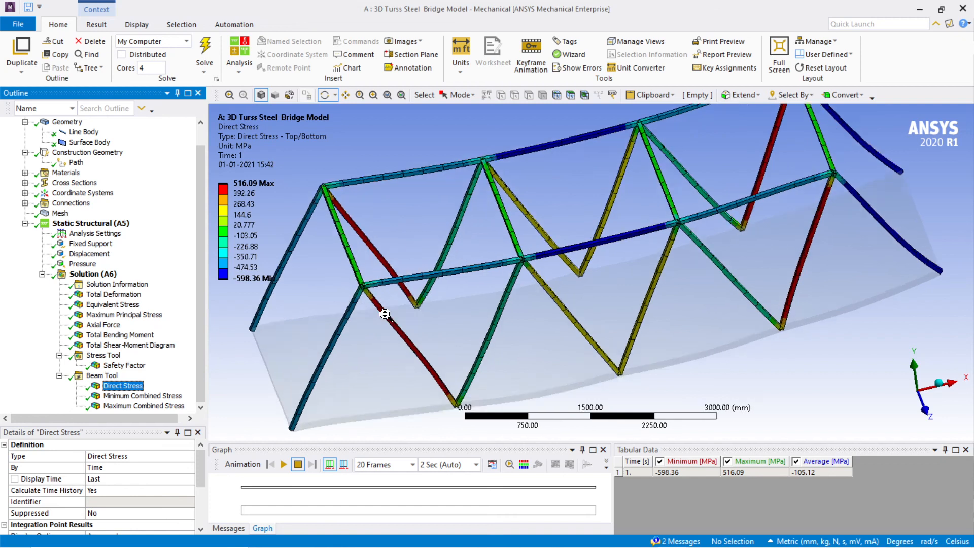
middle_drag(354, 330, 422, 305)
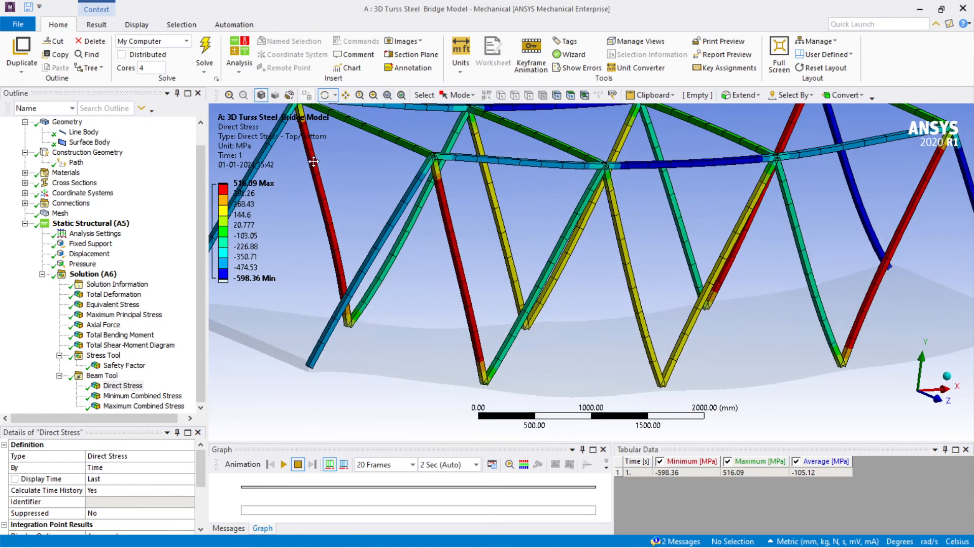
scroll(432, 131, up, 4)
scroll(433, 145, down, 4)
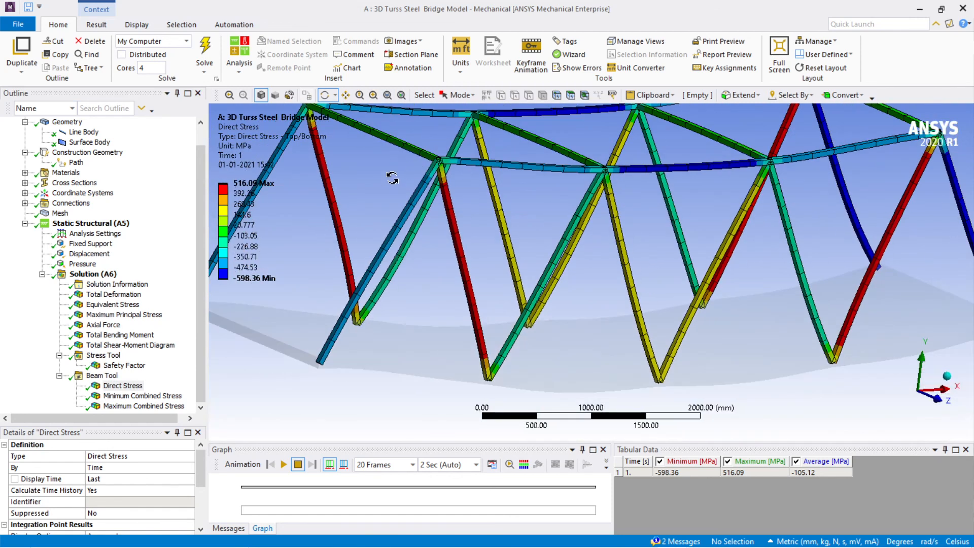
scroll(331, 192, down, 3)
drag(381, 220, 447, 272)
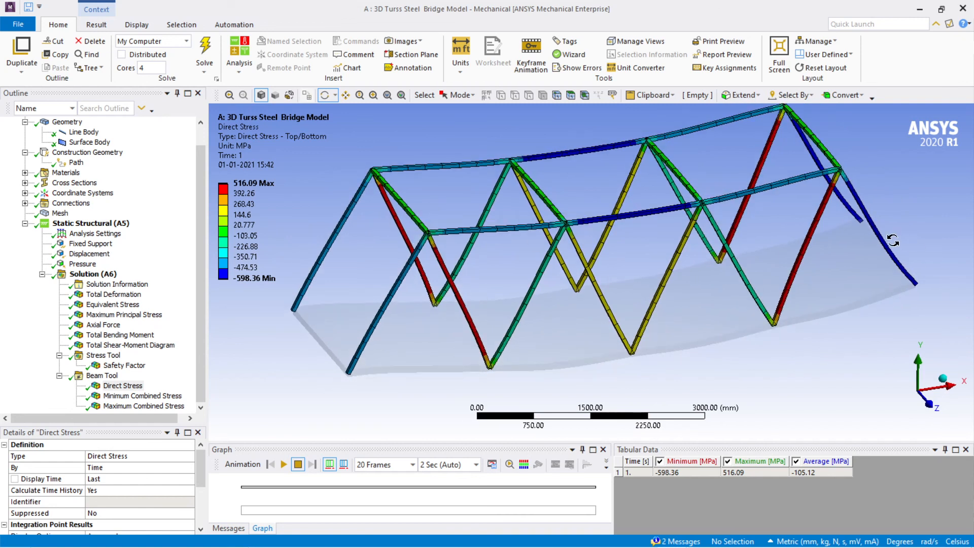
drag(637, 281, 561, 310)
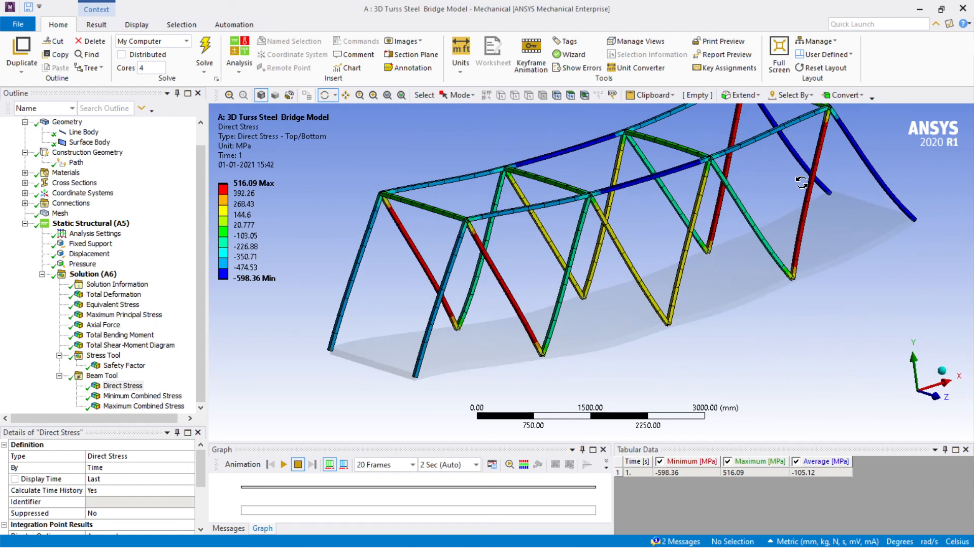
drag(612, 280, 721, 319)
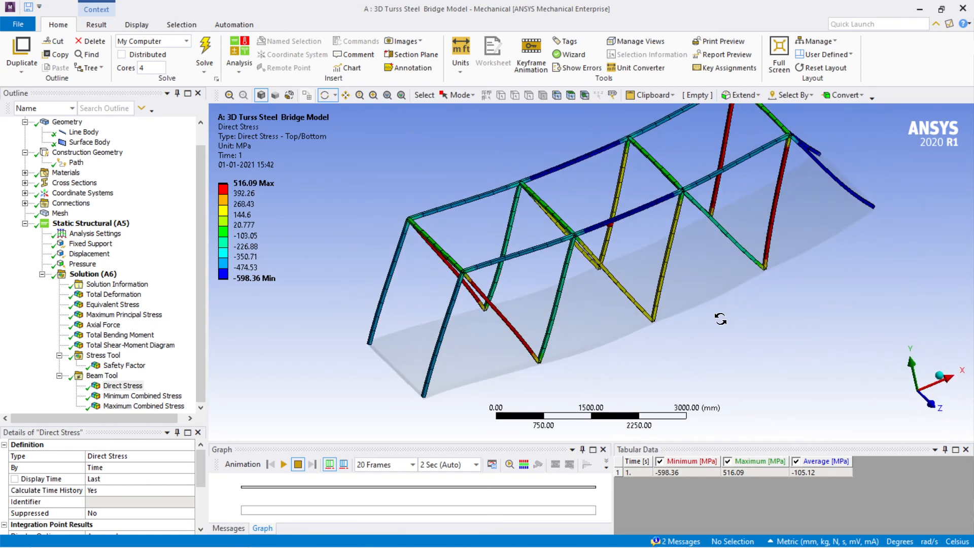
drag(547, 231, 745, 290)
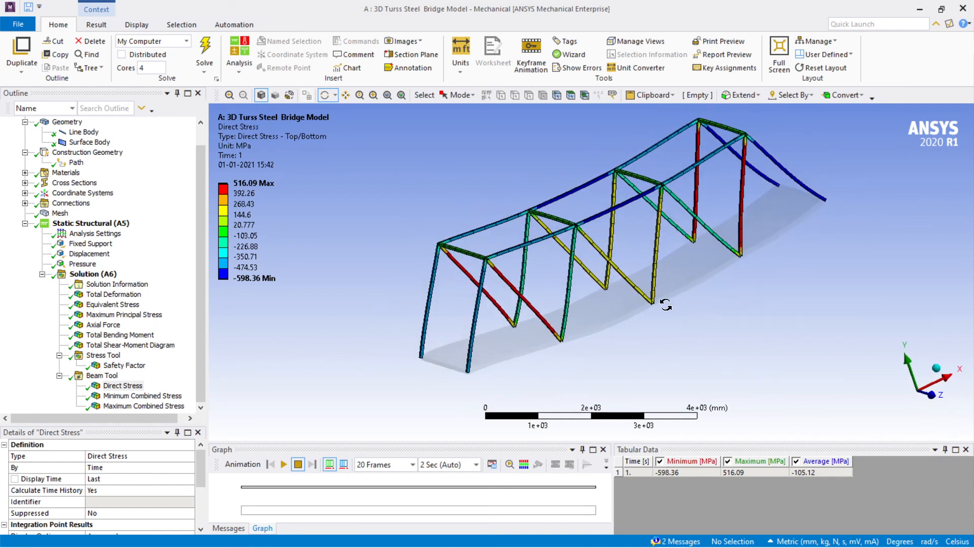
Step: Look through the Equivalent Stress and Maximum Principal Stress results, and inspect the Total Deformation of the whole bridge
click(112, 305)
click(114, 314)
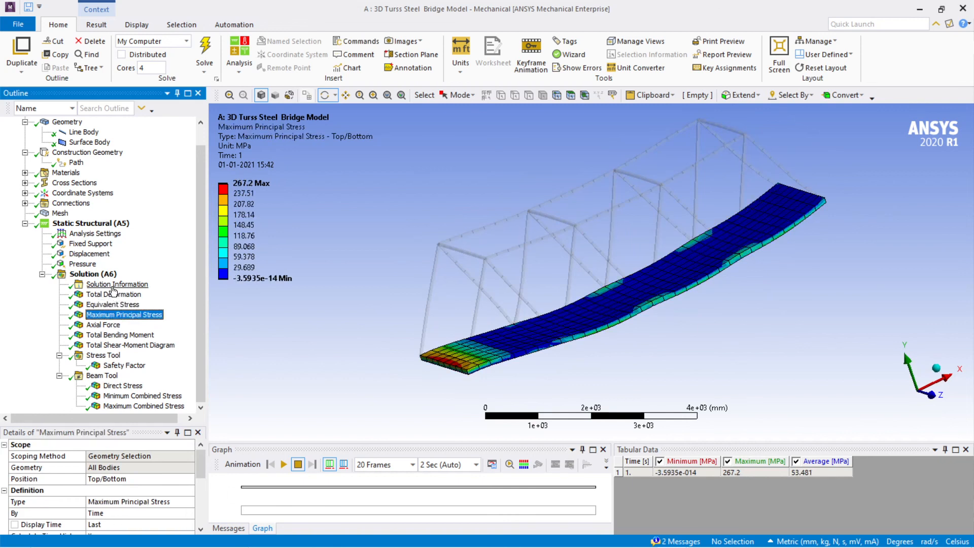
click(114, 295)
drag(752, 283, 823, 295)
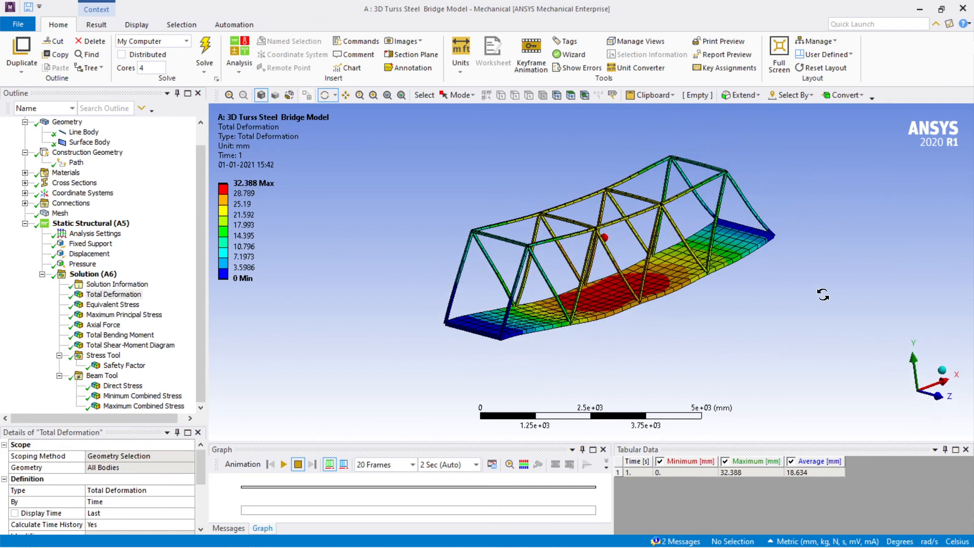
scroll(814, 295, up, 2)
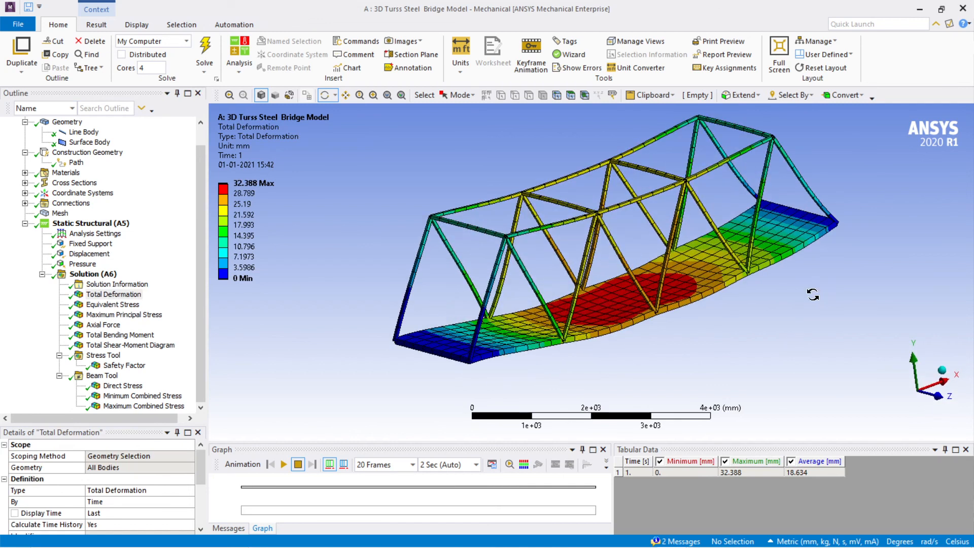
ctrl+middle_drag(813, 295, 804, 321)
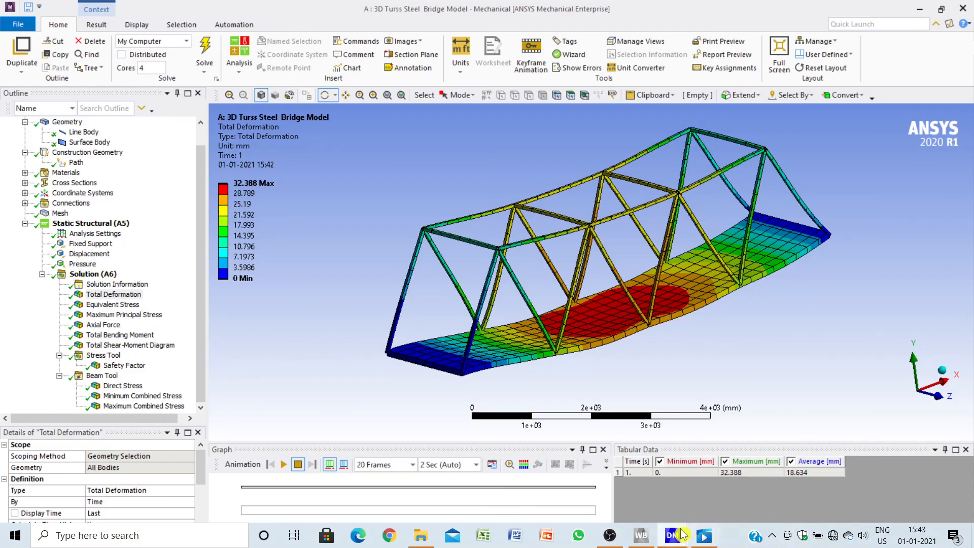
click(610, 535)
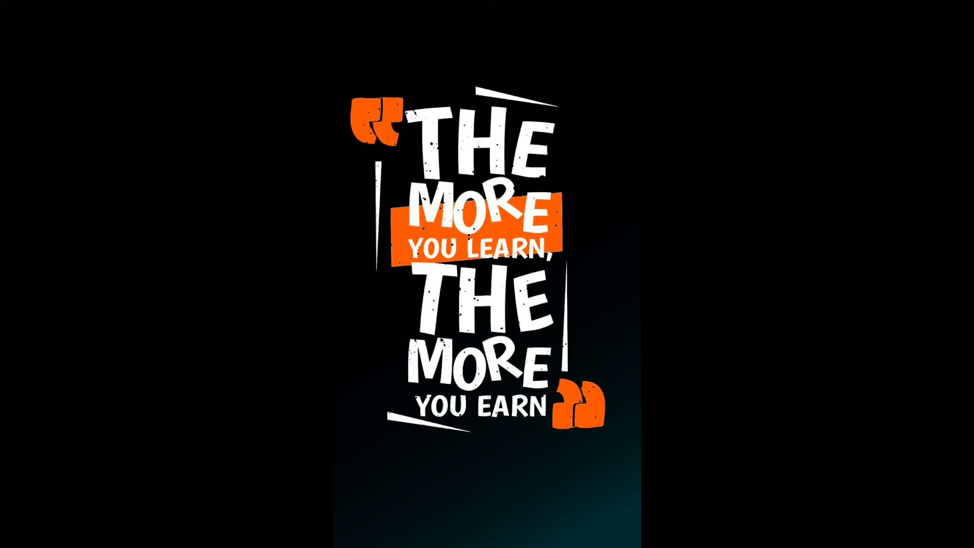